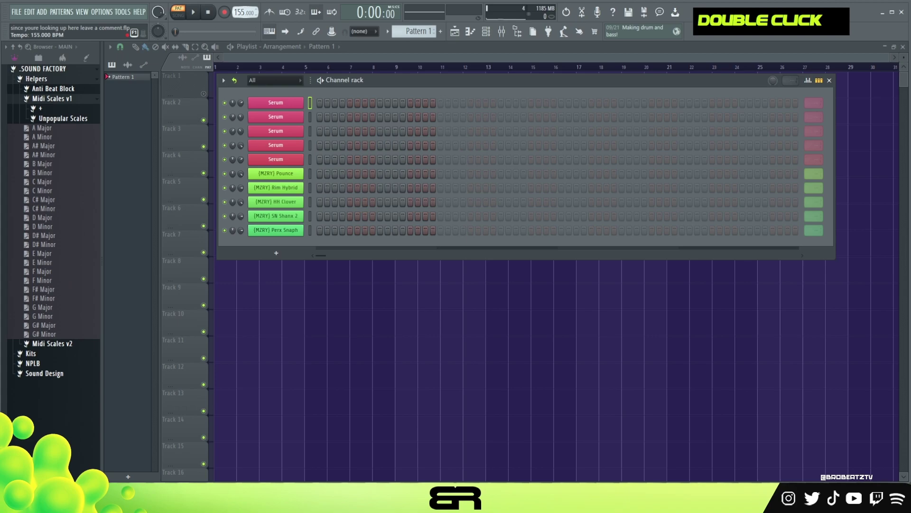
Load the F# Major scale from Midi Scales v1 above the first Serum channel, collapse the sound folders and play the pattern.
{"action": "left_click_drag", "start_coordinate": [358, 82], "coordinate": [356, 90]}
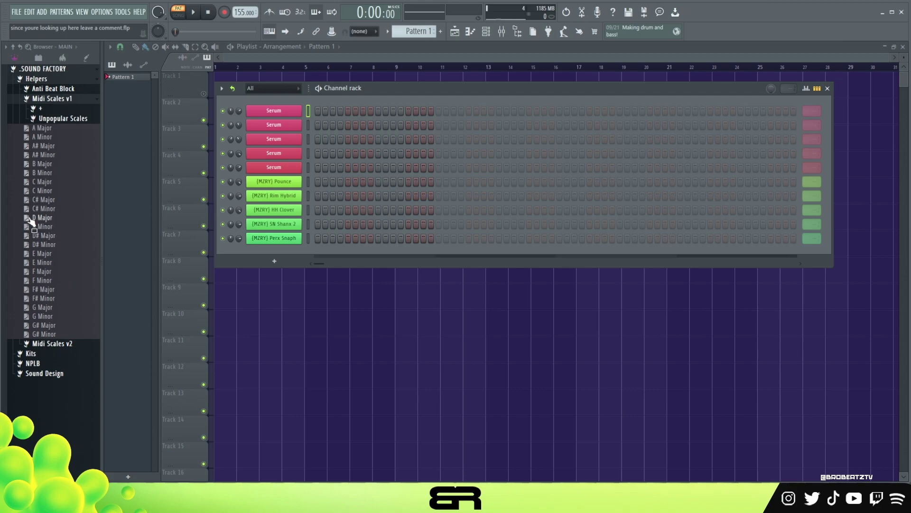
{"action": "left_click_drag", "start_coordinate": [36, 297], "coordinate": [260, 98]}
{"action": "left_click", "coordinate": [61, 72]}
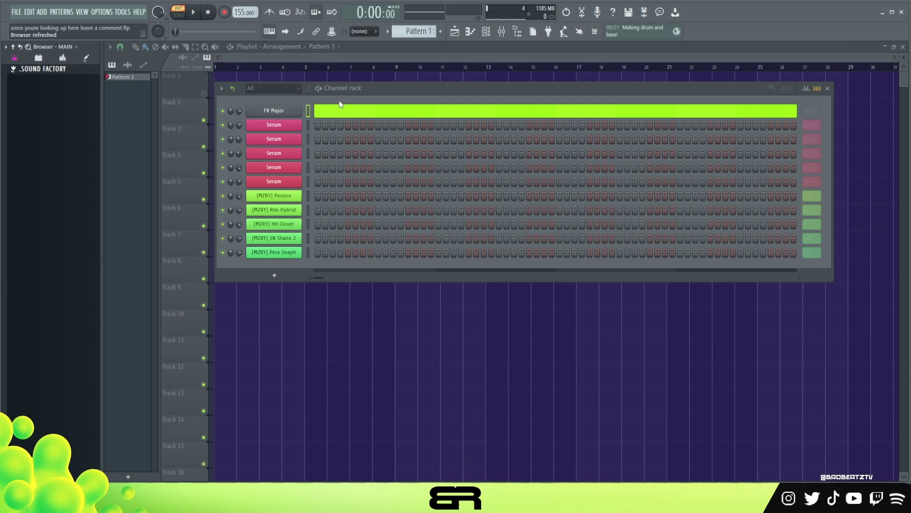
{"action": "key", "text": "space"}
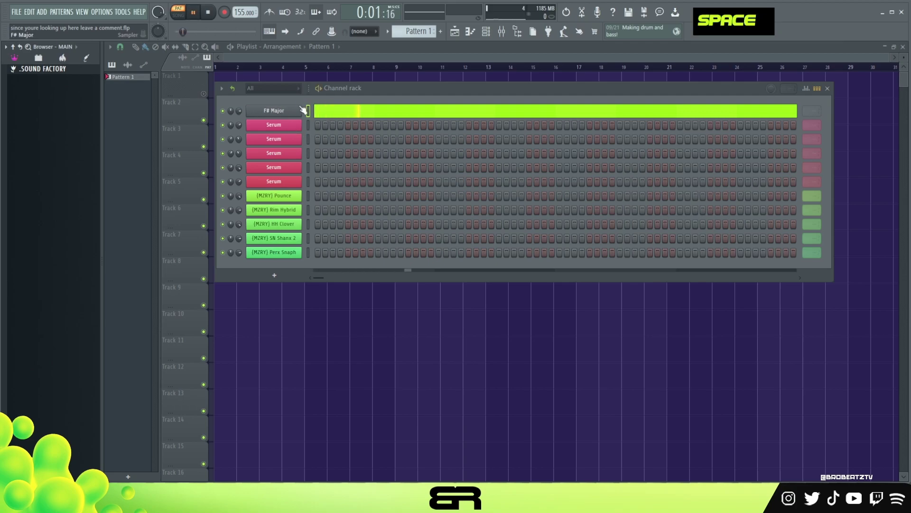
{"action": "key", "text": "space"}
Audition the BELL - Mercury preset in the first Serum channel and close the plugin.
{"action": "left_click", "coordinate": [274, 125]}
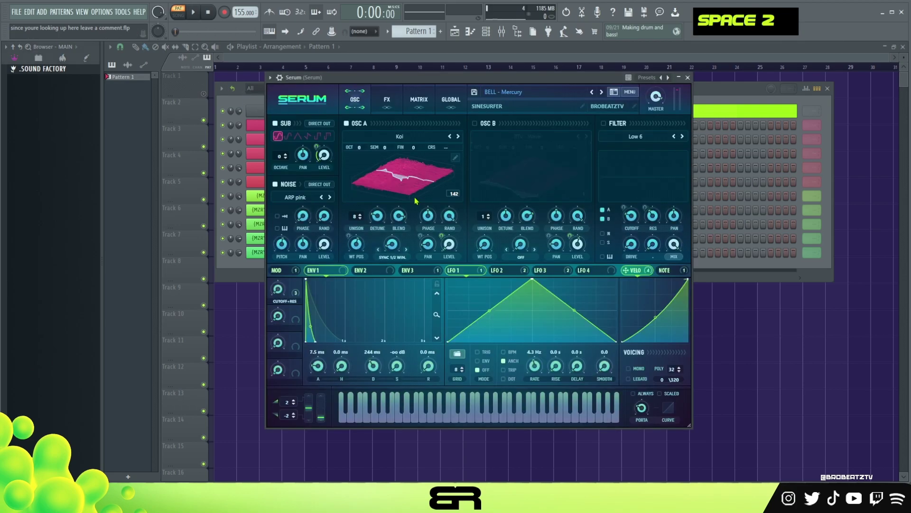
{"action": "double_click", "coordinate": [495, 408]}
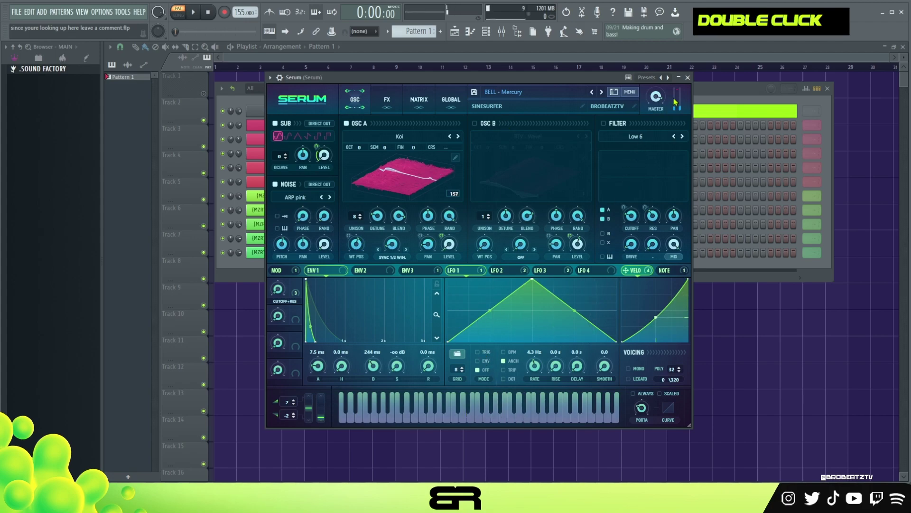
{"action": "left_click", "coordinate": [686, 77]}
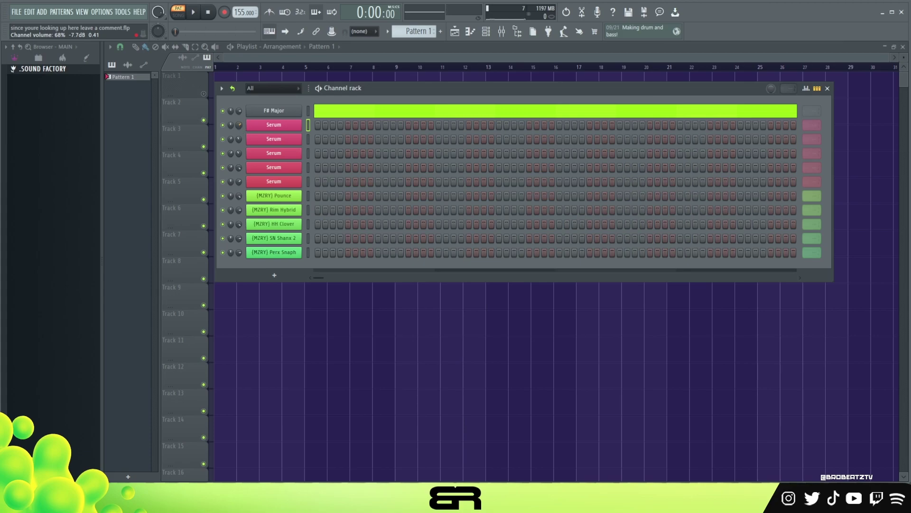
Select all notes of the F# Major scale and open the first Serum channel's piano roll.
{"action": "right_click", "coordinate": [299, 124]}
{"action": "left_click", "coordinate": [332, 122]}
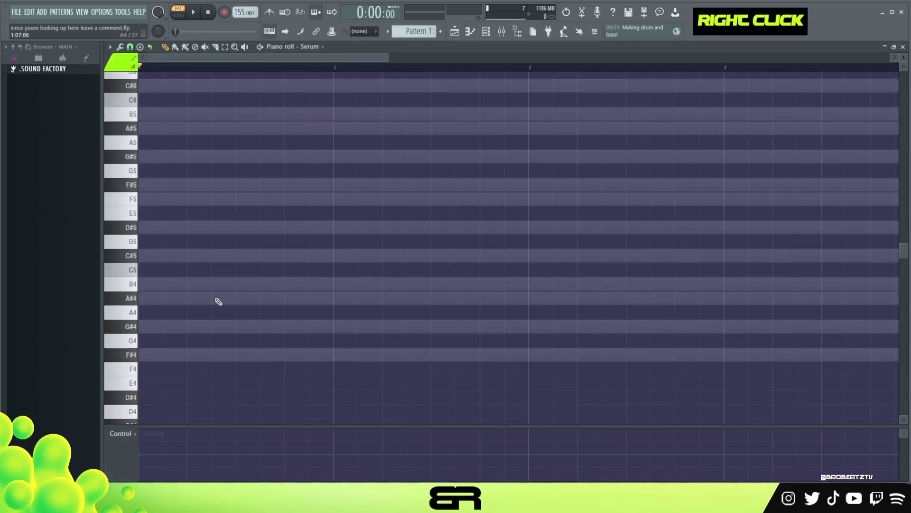
{"action": "scroll", "coordinate": [220, 289], "scroll_direction": "down", "scroll_amount": 2}
{"action": "right_click", "coordinate": [230, 236]}
{"action": "key", "text": "ctrl+a"}
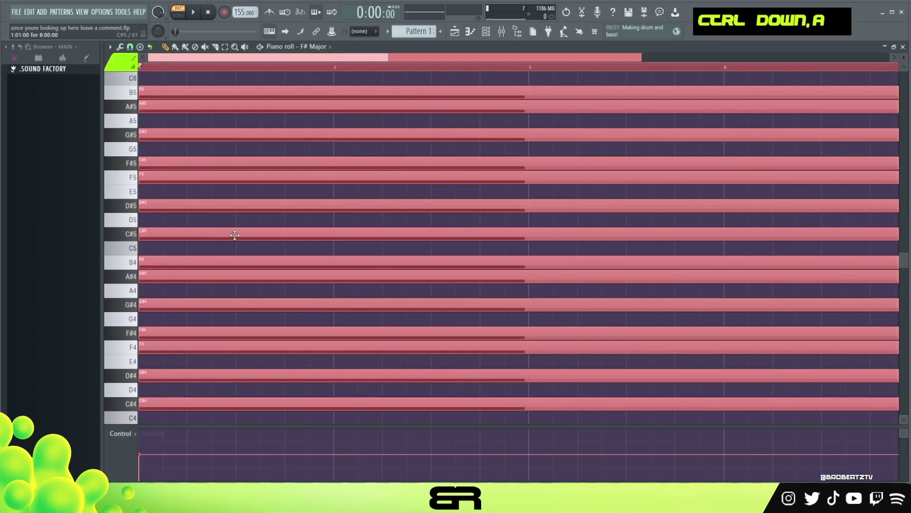
{"action": "left_click", "coordinate": [486, 32]}
{"action": "right_click", "coordinate": [279, 127]}
{"action": "left_click", "coordinate": [308, 126]}
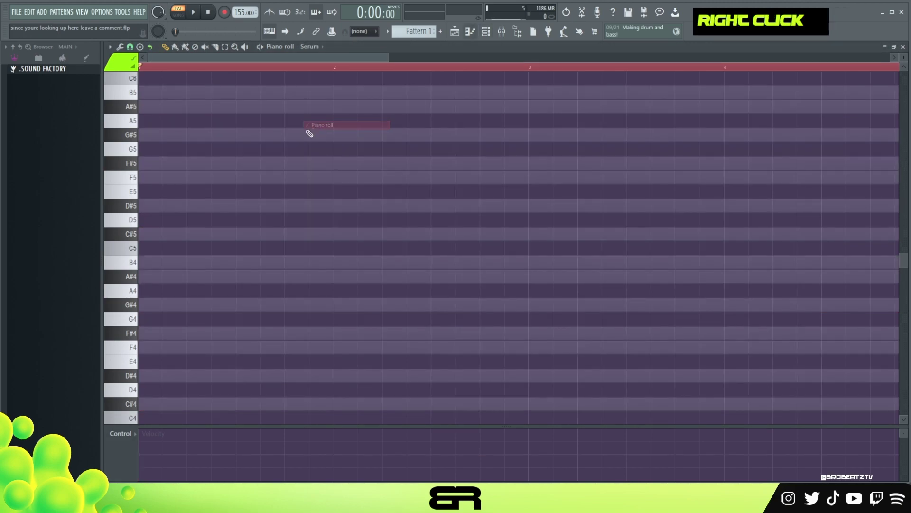
Audition some keys, draw a one-bar chord of F#5, A#5 and C#6 in bar 1 and play it back.
{"action": "scroll", "coordinate": [190, 304], "scroll_direction": "up", "scroll_amount": 2}
{"action": "double_click", "coordinate": [125, 319]}
{"action": "scroll", "coordinate": [147, 325], "scroll_direction": "down", "scroll_amount": 2}
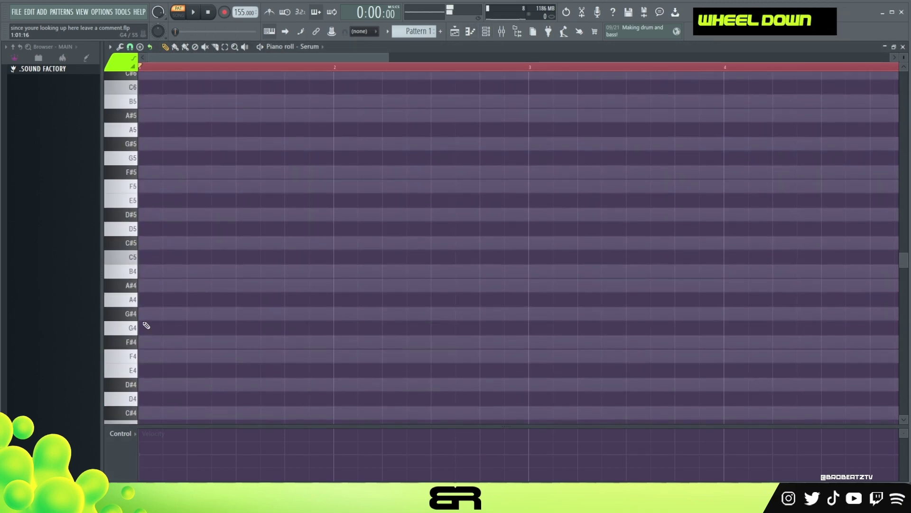
{"action": "double_click", "coordinate": [134, 303]}
{"action": "scroll", "coordinate": [132, 261], "scroll_direction": "up", "scroll_amount": 3}
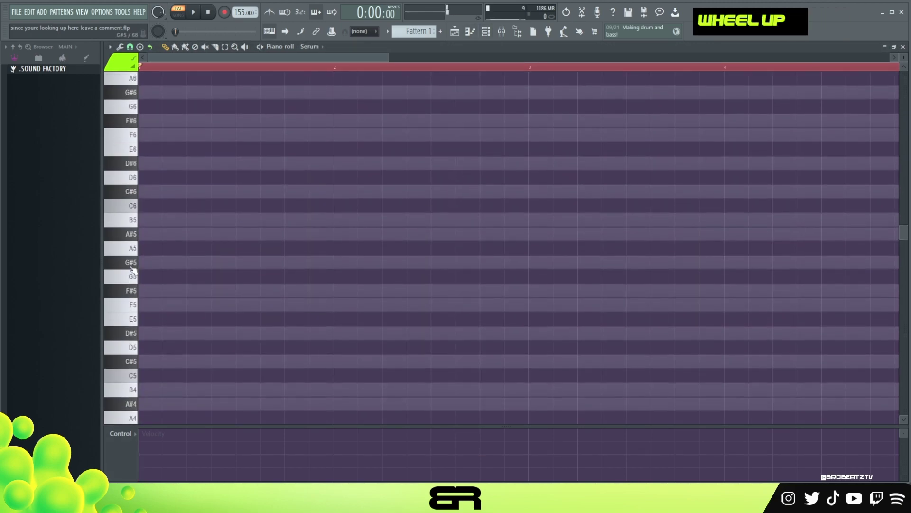
{"action": "double_click", "coordinate": [137, 294]}
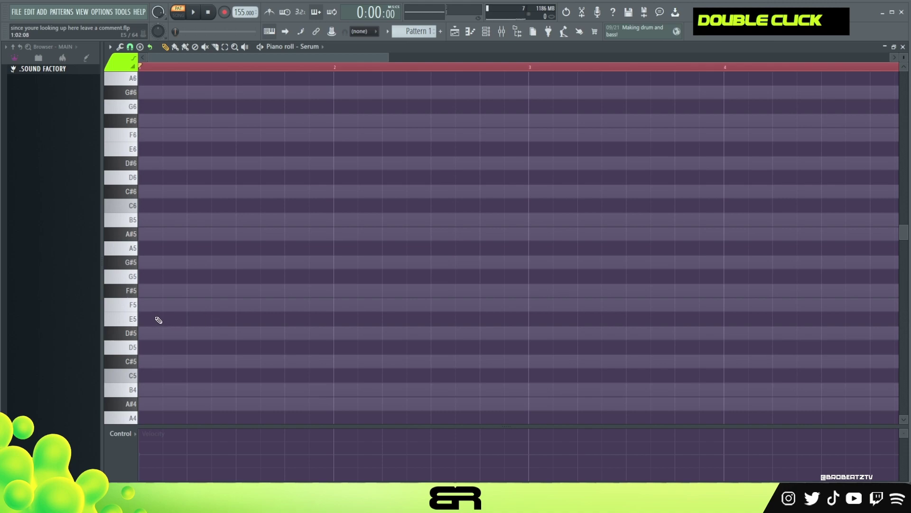
{"action": "left_click", "coordinate": [162, 293]}
{"action": "left_click_drag", "start_coordinate": [161, 293], "coordinate": [322, 299]}
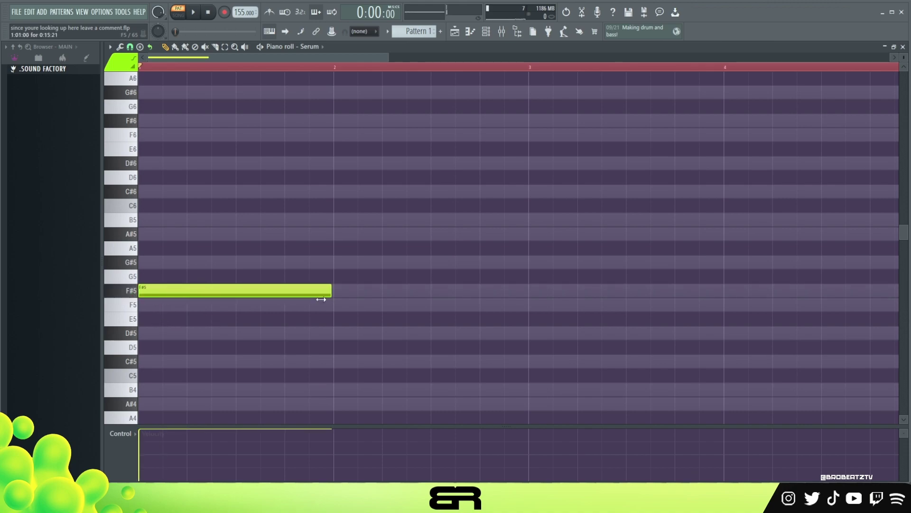
{"action": "left_click_drag", "start_coordinate": [248, 268], "coordinate": [208, 314]}
{"action": "left_click_drag", "start_coordinate": [169, 287], "coordinate": [210, 183]}
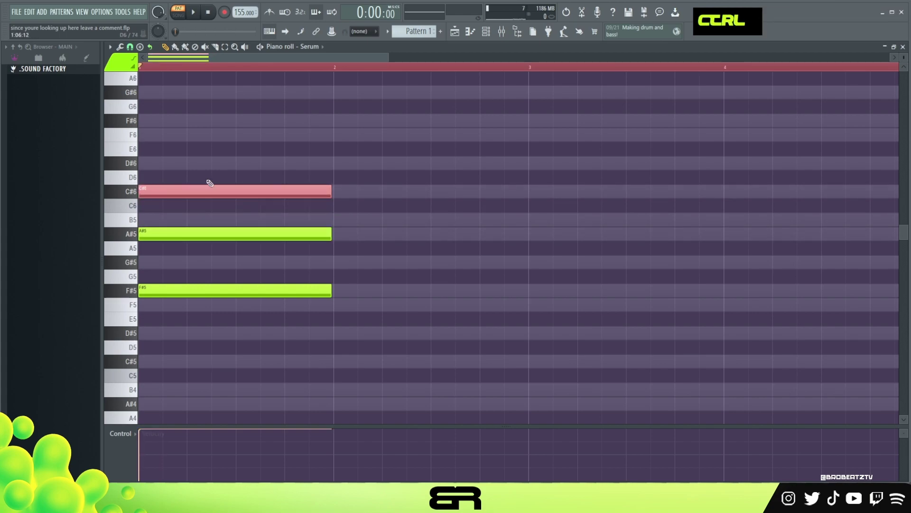
{"action": "key", "text": "space"}
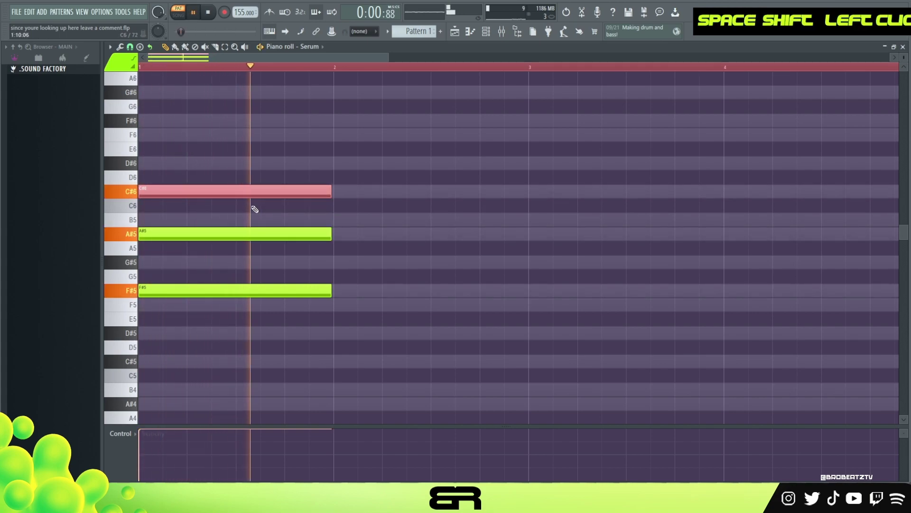
{"action": "key", "text": "space"}
Move the whole F#5, A#5 and C#6 chord from bar 1 to bar 2.
{"action": "left_click_drag", "start_coordinate": [247, 142], "coordinate": [167, 366]}
{"action": "left_click_drag", "start_coordinate": [154, 291], "coordinate": [343, 287]}
{"action": "right_click", "coordinate": [329, 223]}
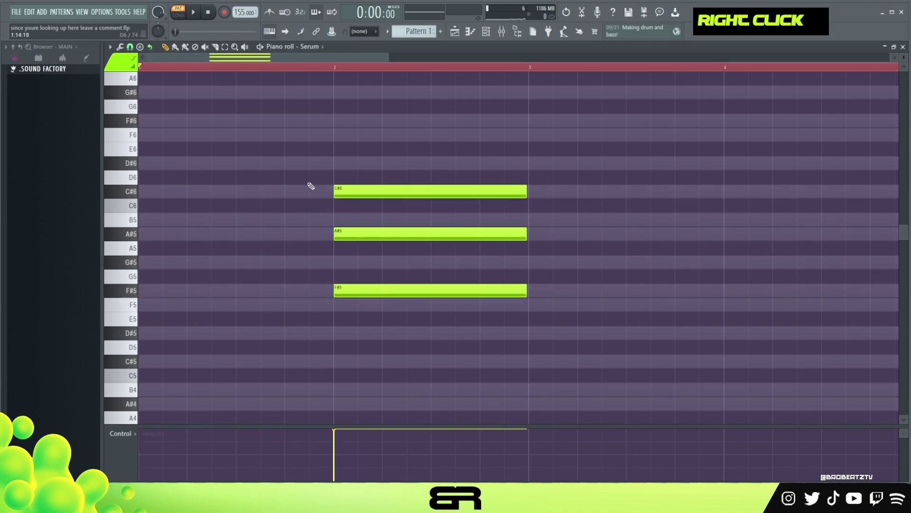
Place a one-bar D#5 note in bar 1 and remove the stray F5 note above it.
{"action": "key", "text": "ctrl"}
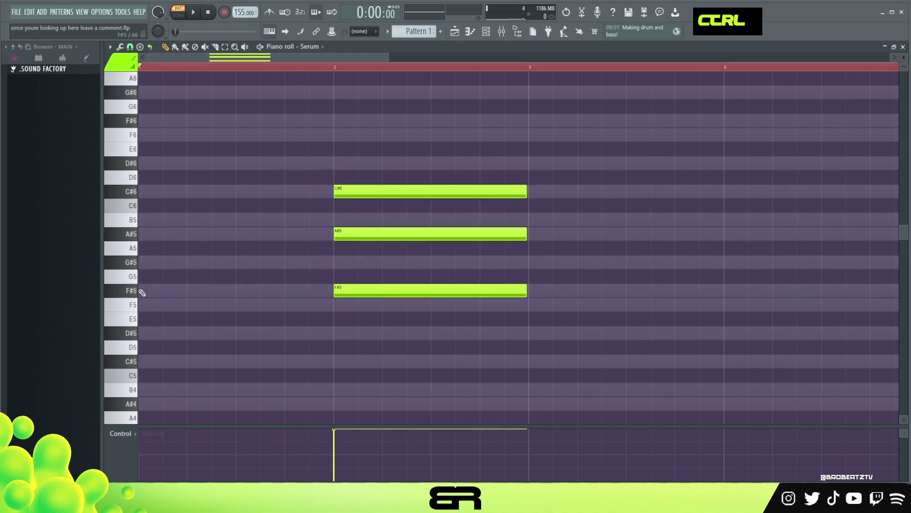
{"action": "mouse_move", "coordinate": [185, 290]}
{"action": "left_mouse_down"}
{"action": "mouse_move", "coordinate": [145, 297]}
{"action": "mouse_move", "coordinate": [203, 293]}
{"action": "left_mouse_up"}
{"action": "left_click", "coordinate": [206, 294], "text": "ctrl"}
{"action": "key", "text": "shift+Down"}
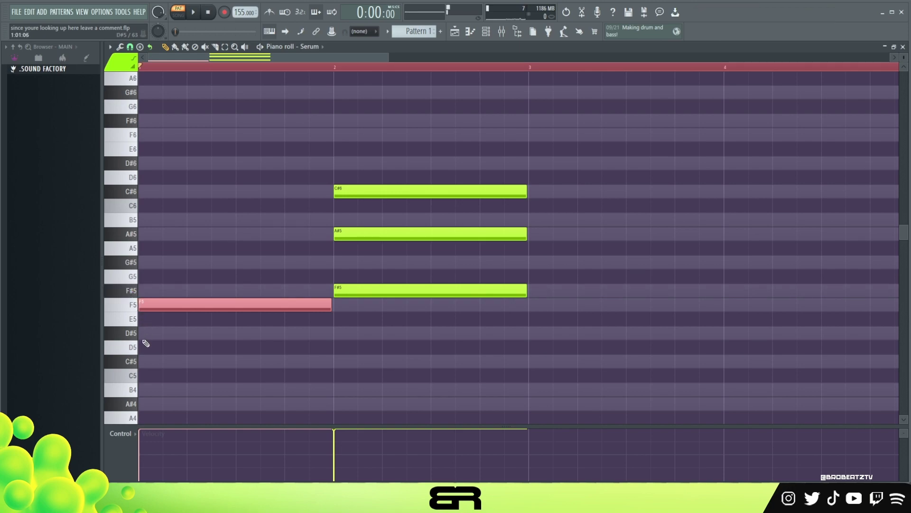
{"action": "left_click_drag", "start_coordinate": [190, 333], "coordinate": [143, 333]}
{"action": "right_click", "coordinate": [151, 300]}
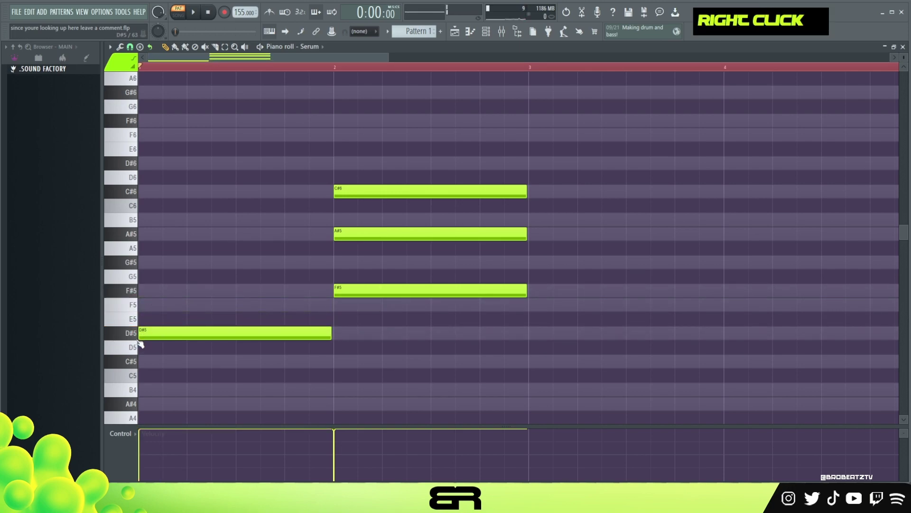
Complete the bar 1 chord by stacking one-bar F#5 and A#5 notes above D#5, removing the trial notes.
{"action": "left_click", "coordinate": [165, 305]}
{"action": "left_click", "coordinate": [164, 290]}
{"action": "mouse_move", "coordinate": [164, 271]}
{"action": "left_mouse_down"}
{"action": "mouse_move", "coordinate": [178, 347]}
{"action": "mouse_move", "coordinate": [159, 258]}
{"action": "mouse_move", "coordinate": [154, 271]}
{"action": "left_mouse_up"}
{"action": "right_click", "coordinate": [174, 209]}
{"action": "left_click", "coordinate": [183, 191]}
{"action": "left_click_drag", "start_coordinate": [195, 156], "coordinate": [283, 328]}
{"action": "right_click", "coordinate": [221, 323]}
{"action": "right_click", "coordinate": [208, 306]}
{"action": "left_click_drag", "start_coordinate": [220, 311], "coordinate": [184, 390], "text": "ctrl"}
{"action": "left_click_drag", "start_coordinate": [157, 332], "coordinate": [161, 230], "text": "shift"}
{"action": "right_click", "coordinate": [251, 256]}
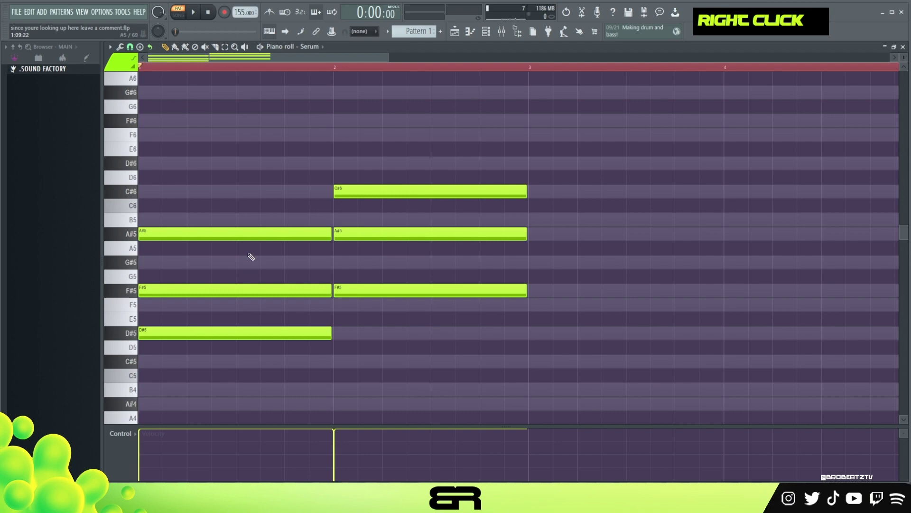
Clear the time selection and play back the two chords in order.
{"action": "double_click", "coordinate": [172, 71]}
{"action": "key", "text": "space"}
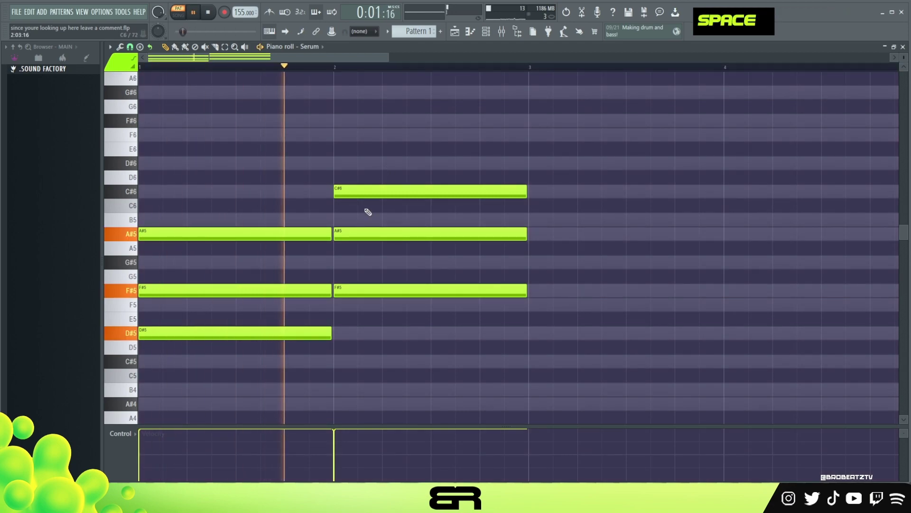
{"action": "key", "text": "space"}
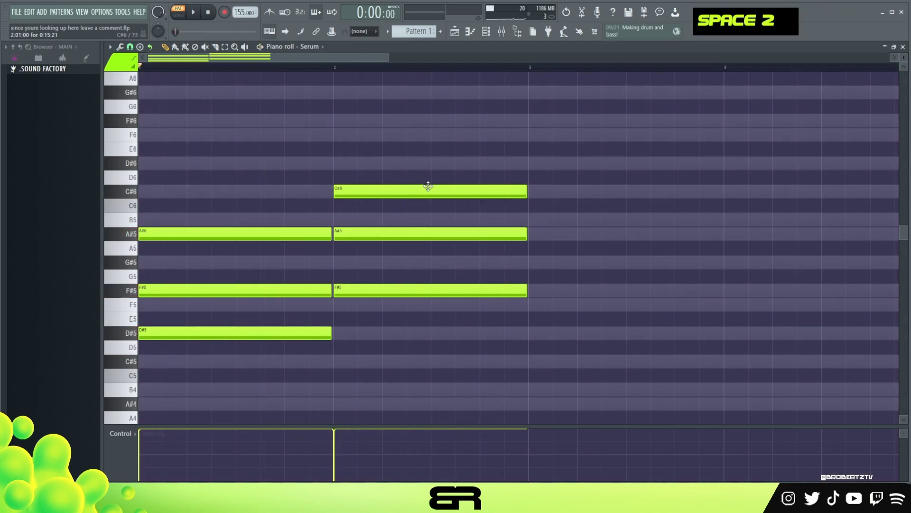
Try the chords in swapped order, with the F#5 chord in bar 1 and the D#5 chord in bar 2, and play them.
{"action": "left_click_drag", "start_coordinate": [255, 167], "coordinate": [560, 339]}
{"action": "left_click_drag", "start_coordinate": [627, 383], "coordinate": [458, 186]}
{"action": "left_click_drag", "start_coordinate": [388, 193], "coordinate": [189, 201]}
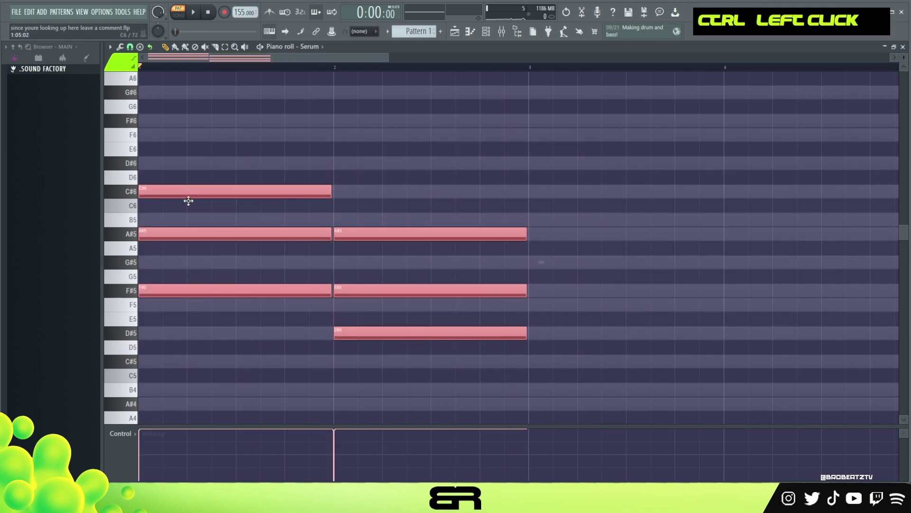
{"action": "key", "text": "space"}
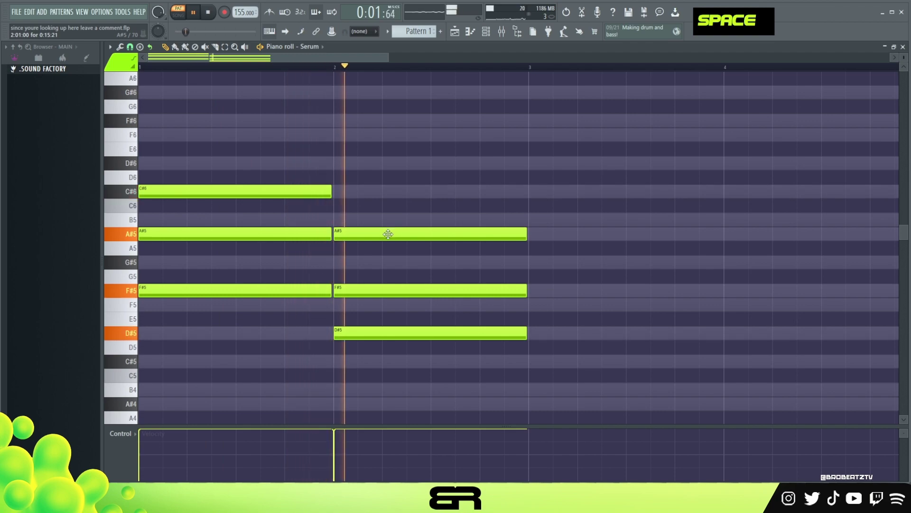
{"action": "key", "text": "space"}
Restore the original chord order by copying the F#5 chord to bar 3, deleting its original and shifting everything one bar earlier.
{"action": "left_click_drag", "start_coordinate": [234, 113], "coordinate": [543, 279]}
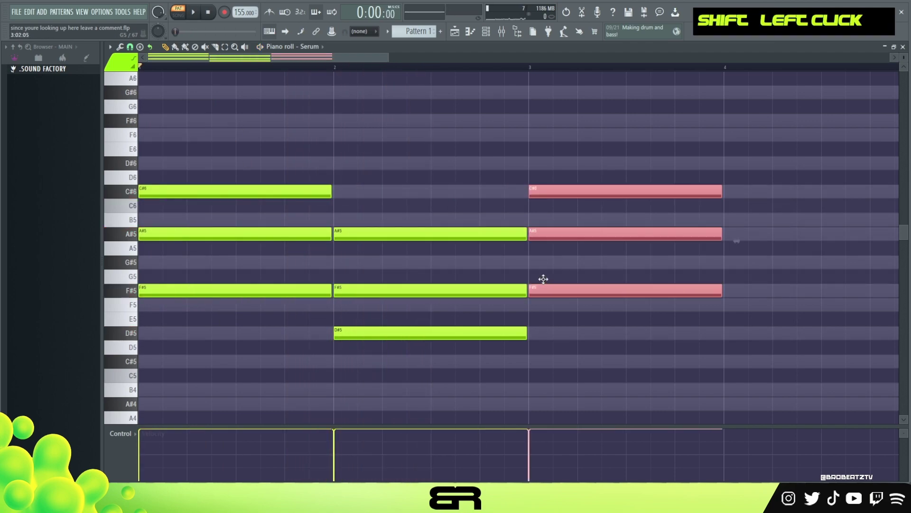
{"action": "right_click", "coordinate": [282, 192]}
{"action": "right_click", "coordinate": [280, 233]}
{"action": "right_click", "coordinate": [278, 290]}
{"action": "left_click_drag", "start_coordinate": [319, 128], "coordinate": [599, 351]}
{"action": "left_click_drag", "start_coordinate": [379, 336], "coordinate": [162, 338]}
{"action": "right_click", "coordinate": [285, 315]}
{"action": "scroll", "coordinate": [240, 202], "scroll_direction": "down", "scroll_amount": 1}
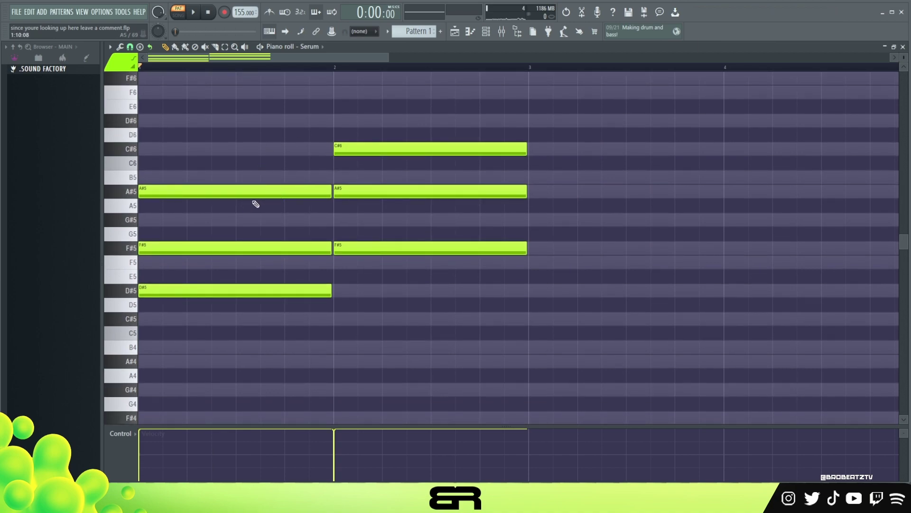
Lower the bar 1 chord's A#5 by an octave to A#4 and add an octave-lower copy of D#5 at D#4.
{"action": "left_click", "coordinate": [207, 191], "text": "ctrl"}
{"action": "key", "text": "ctrl+Down"}
{"action": "scroll", "coordinate": [220, 190], "scroll_direction": "down", "scroll_amount": 2}
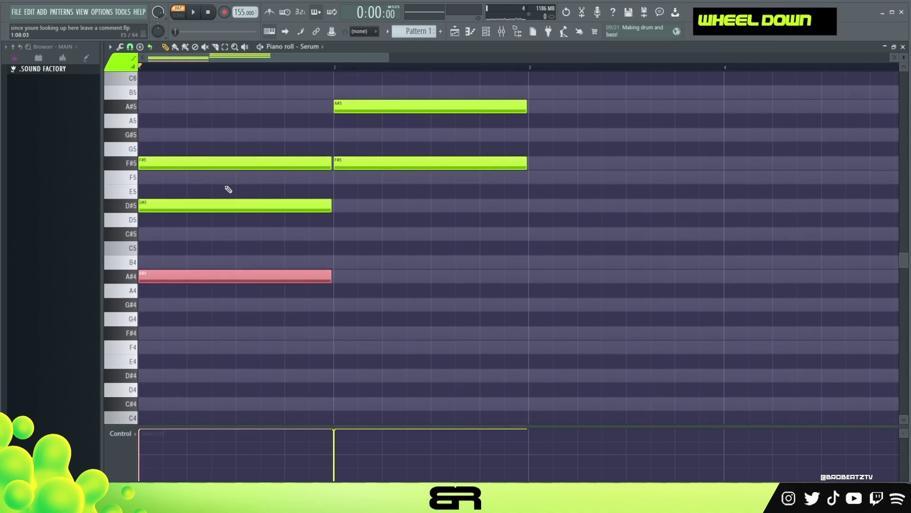
{"action": "left_click", "coordinate": [166, 203], "text": "ctrl"}
{"action": "left_click", "coordinate": [178, 210], "text": "shift"}
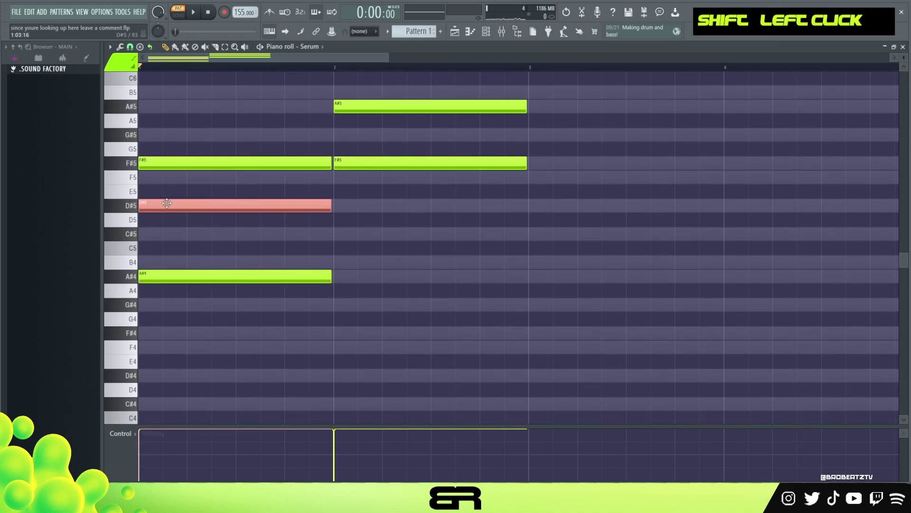
{"action": "key", "text": "ctrl+Down"}
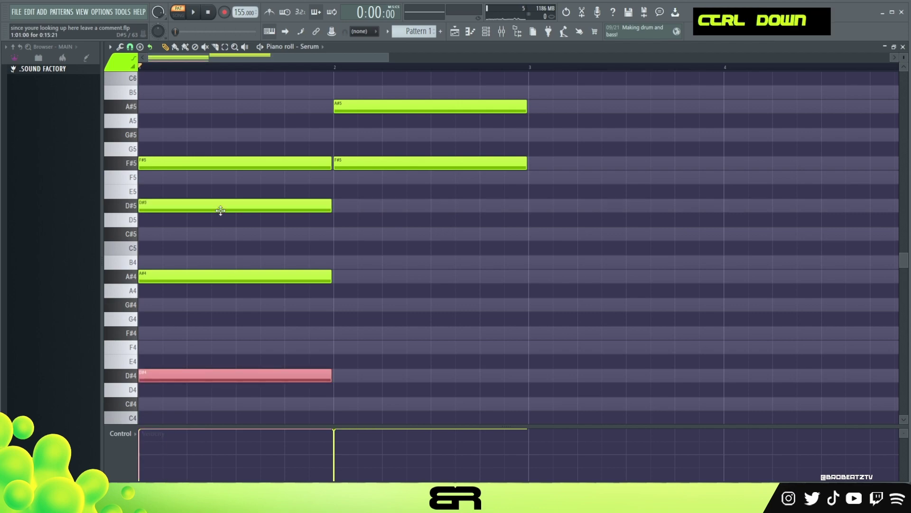
{"action": "right_click", "coordinate": [397, 230]}
Transpose the bar 2 chord down one octave to F#4, A#4 and C#5.
{"action": "scroll", "coordinate": [422, 240], "scroll_direction": "up", "scroll_amount": 1}
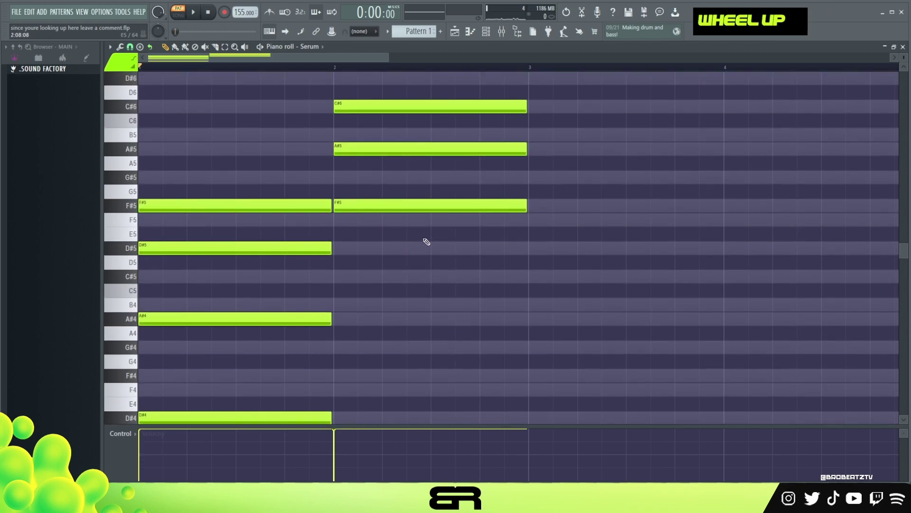
{"action": "left_click_drag", "start_coordinate": [388, 87], "coordinate": [422, 229]}
{"action": "key", "text": "ctrl+Down"}
{"action": "scroll", "coordinate": [422, 229], "scroll_direction": "down", "scroll_amount": 2}
{"action": "left_click_drag", "start_coordinate": [218, 100], "coordinate": [541, 366]}
{"action": "right_click", "coordinate": [541, 355]}
Add an F#3 bass note to bar 2 by copying F#4 one octave down.
{"action": "left_click", "coordinate": [370, 290], "text": "ctrl"}
{"action": "left_click", "coordinate": [370, 291], "text": "shift"}
{"action": "scroll", "coordinate": [636, 303], "scroll_direction": "down", "scroll_amount": 3}
{"action": "key", "text": "ctrl+Down"}
{"action": "right_click", "coordinate": [533, 249], "text": "ctrl"}
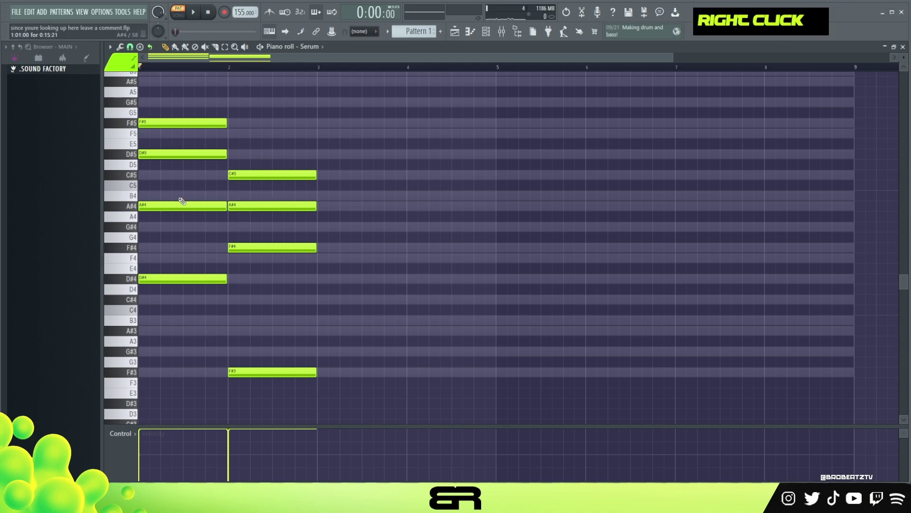
Try one-bar D#5, F#5 and G#5 notes in bar 3 and delete them along with the stray E5 copy.
{"action": "left_click", "coordinate": [320, 153]}
{"action": "left_click", "coordinate": [318, 122]}
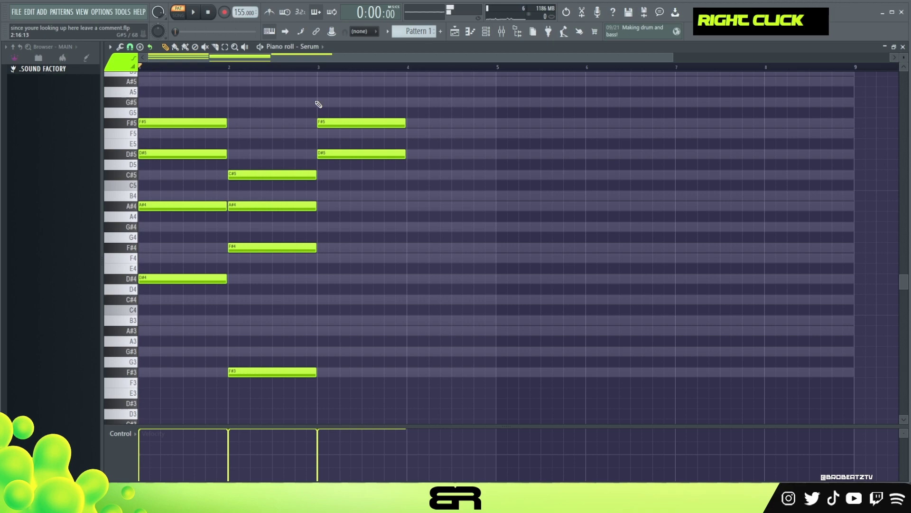
{"action": "left_click", "coordinate": [319, 102]}
{"action": "mouse_move", "coordinate": [338, 122]}
{"action": "left_mouse_down"}
{"action": "mouse_move", "coordinate": [382, 147]}
{"action": "mouse_move", "coordinate": [342, 134]}
{"action": "mouse_move", "coordinate": [412, 145]}
{"action": "left_mouse_up"}
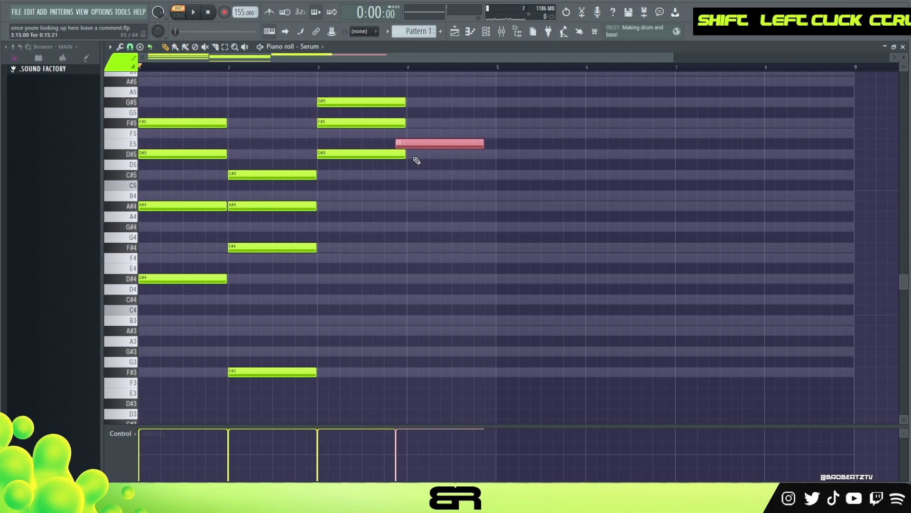
{"action": "right_click", "coordinate": [412, 144]}
{"action": "right_click", "coordinate": [394, 123]}
{"action": "right_click", "coordinate": [390, 103]}
{"action": "right_click", "coordinate": [389, 154]}
Lengthen the first chord and start the second at beat 2 of bar 2, quantize all notes, and play them back.
{"action": "scroll", "coordinate": [251, 61], "scroll_direction": "up", "scroll_amount": 2}
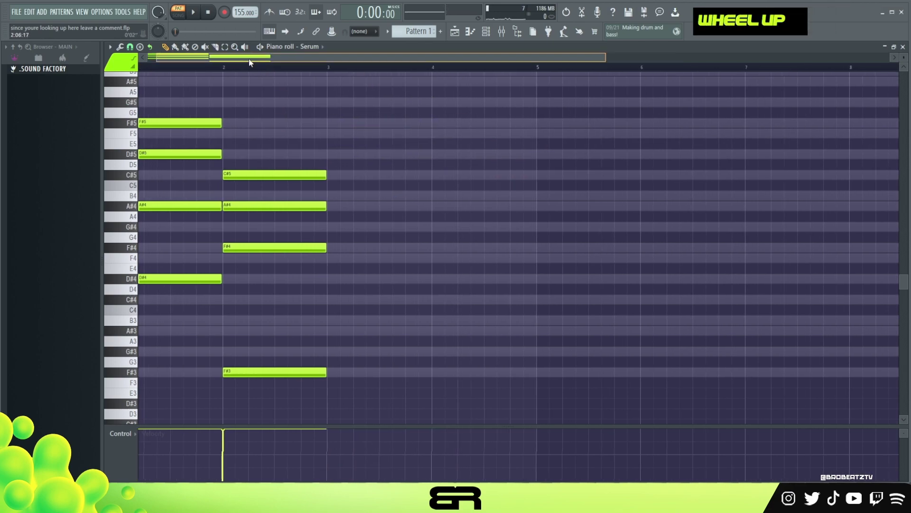
{"action": "key", "text": "space"}
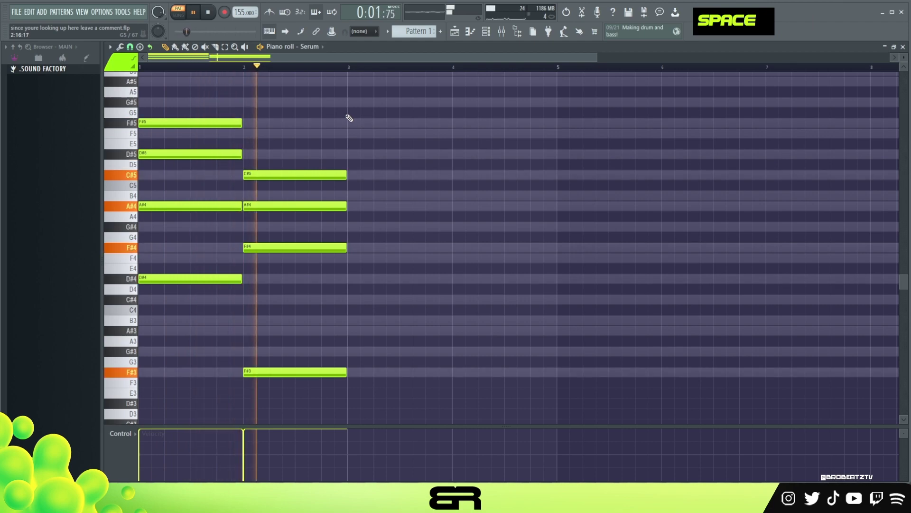
{"action": "key", "text": "space"}
{"action": "left_click", "coordinate": [243, 176], "text": "shift"}
{"action": "left_click_drag", "start_coordinate": [243, 177], "coordinate": [271, 179]}
{"action": "key", "text": "ctrl+a"}
{"action": "key", "text": "ctrl+q"}
{"action": "key", "text": "ctrl+q"}
{"action": "key", "text": "ctrl+q"}
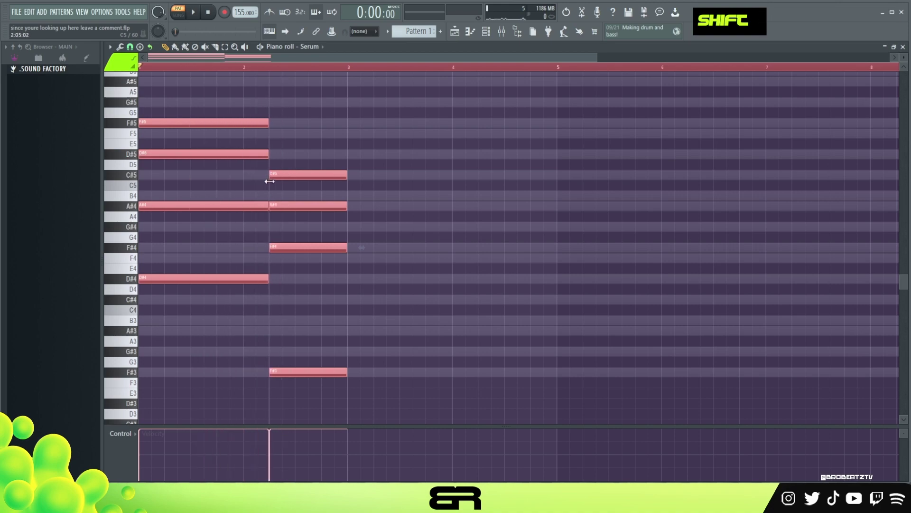
{"action": "right_click", "coordinate": [283, 124]}
{"action": "double_click", "coordinate": [239, 67]}
{"action": "key", "text": "space"}
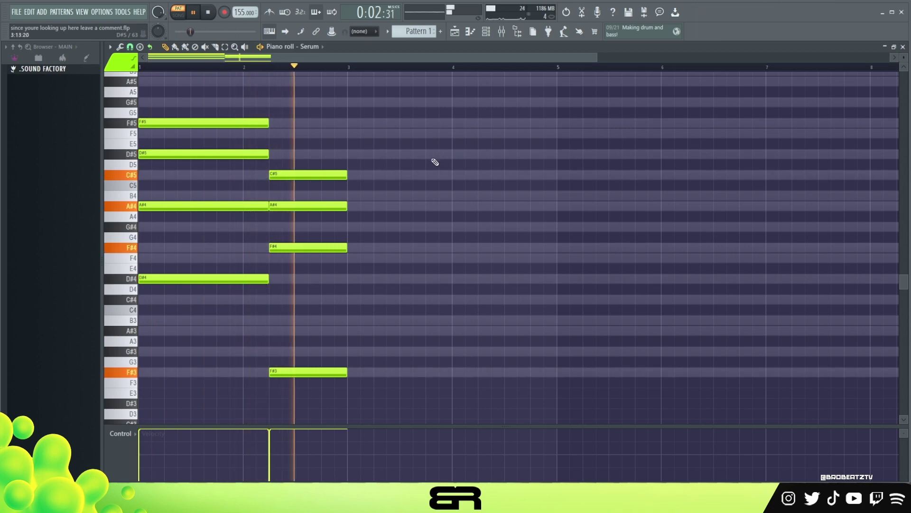
{"action": "key", "text": "space"}
Duplicate both chords so the copies start at bar 3 and fill bars 3 and 4.
{"action": "key", "text": "ctrl+a"}
{"action": "mouse_move", "coordinate": [146, 122]}
{"action": "left_mouse_down"}
{"action": "mouse_move", "coordinate": [362, 124]}
{"action": "mouse_move", "coordinate": [384, 171]}
{"action": "mouse_move", "coordinate": [421, 173]}
{"action": "mouse_move", "coordinate": [350, 151]}
{"action": "left_mouse_up"}
{"action": "right_click", "coordinate": [393, 112]}
{"action": "scroll", "coordinate": [388, 69], "scroll_direction": "up", "scroll_amount": 2}
{"action": "scroll", "coordinate": [388, 68], "scroll_direction": "up", "scroll_amount": 1}
{"action": "right_click", "coordinate": [372, 87]}
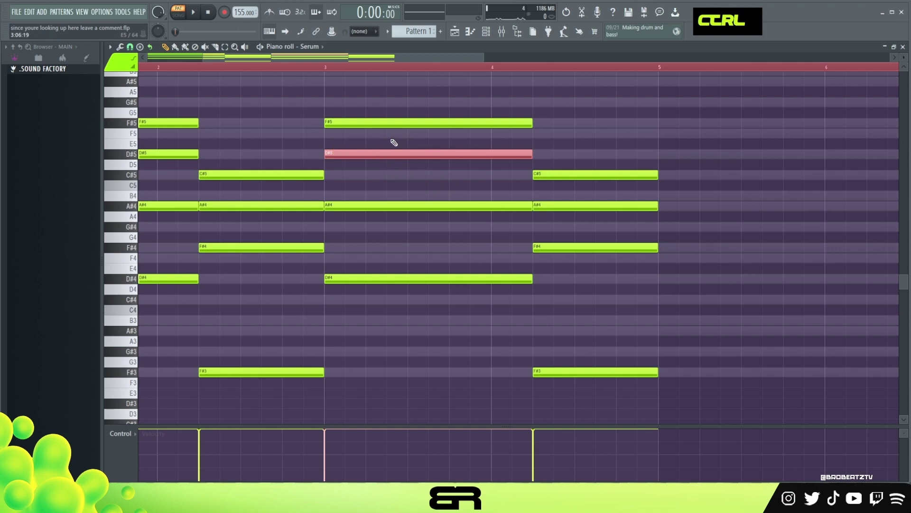
Replace the third chord's D#4 bass note with B3 and play back the progression.
{"action": "left_click", "coordinate": [430, 162], "text": "ctrl"}
{"action": "left_click_drag", "start_coordinate": [410, 159], "coordinate": [392, 193]}
{"action": "key", "text": "ctrl+Down"}
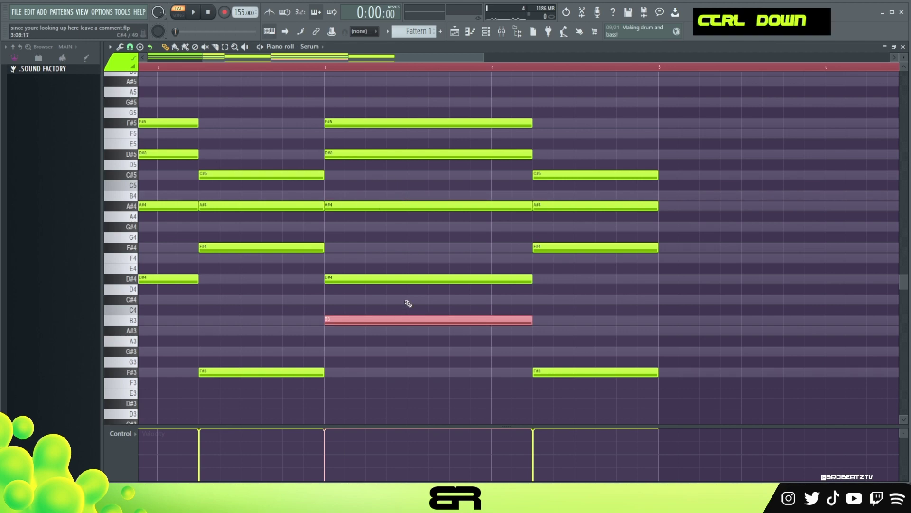
{"action": "right_click", "coordinate": [418, 279]}
{"action": "scroll", "coordinate": [256, 61], "scroll_direction": "down", "scroll_amount": 4}
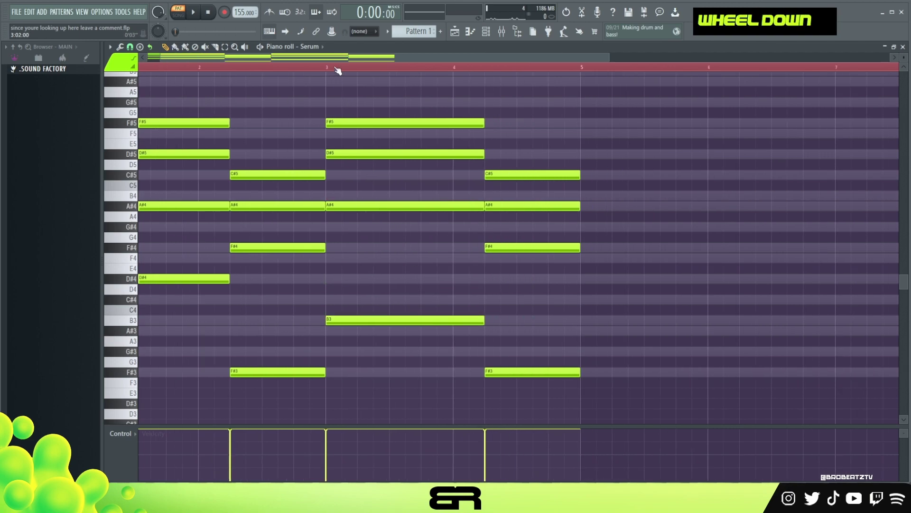
{"action": "key", "text": "space"}
{"action": "right_click", "coordinate": [503, 108]}
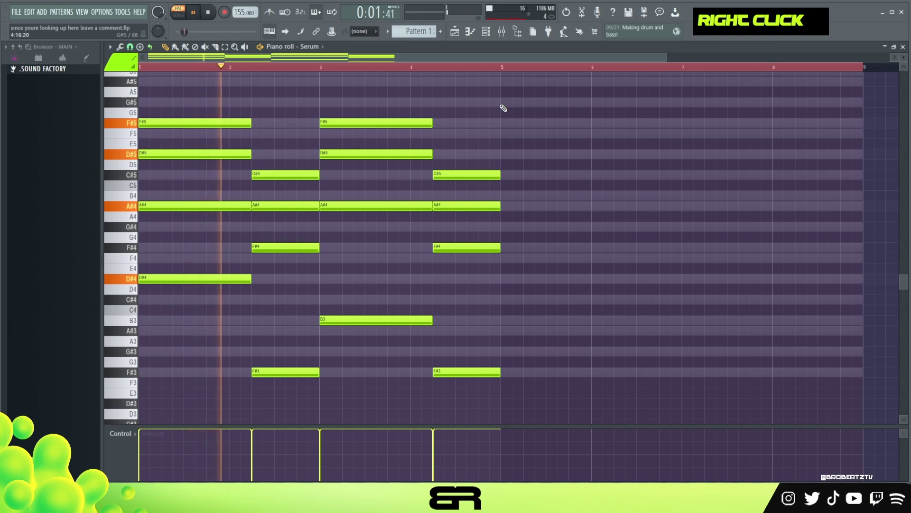
{"action": "scroll", "coordinate": [423, 56], "scroll_direction": "up", "scroll_amount": 1}
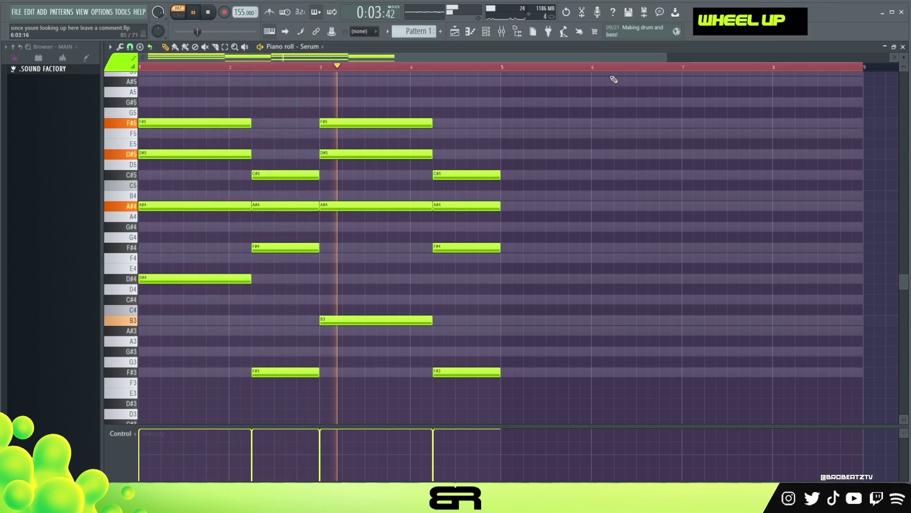
{"action": "left_click_drag", "start_coordinate": [667, 58], "coordinate": [470, 68]}
{"action": "key", "text": "space"}
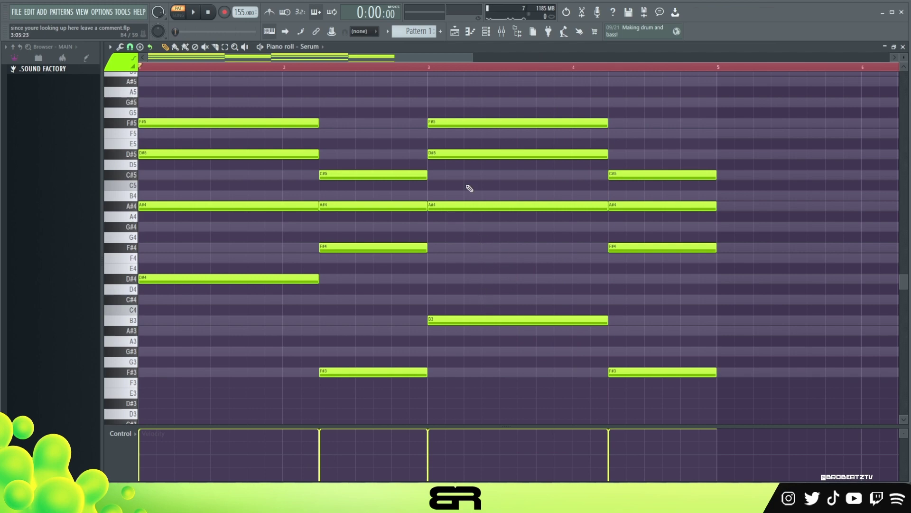
Try an A#5 and a C#5 in the third chord and restore its original notes.
{"action": "left_click", "coordinate": [449, 154], "text": "ctrl"}
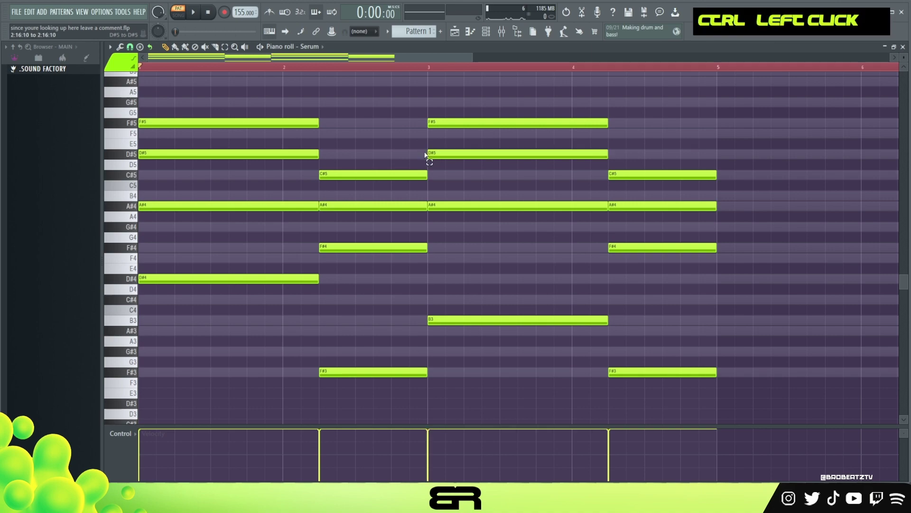
{"action": "scroll", "coordinate": [452, 179], "scroll_direction": "up", "scroll_amount": 3}
{"action": "left_click_drag", "start_coordinate": [454, 186], "coordinate": [496, 197]}
{"action": "left_click_drag", "start_coordinate": [477, 170], "coordinate": [465, 210]}
{"action": "right_click", "coordinate": [463, 112], "text": "alt"}
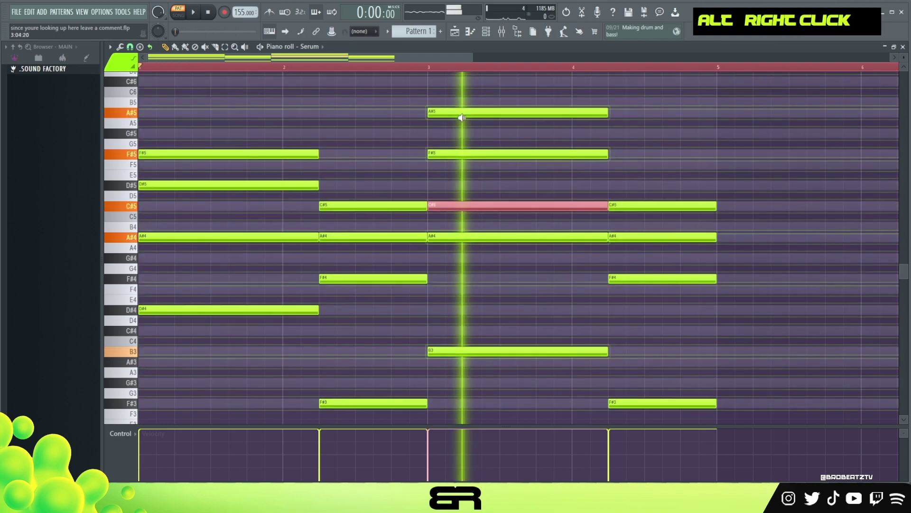
{"action": "left_click_drag", "start_coordinate": [479, 202], "coordinate": [478, 188]}
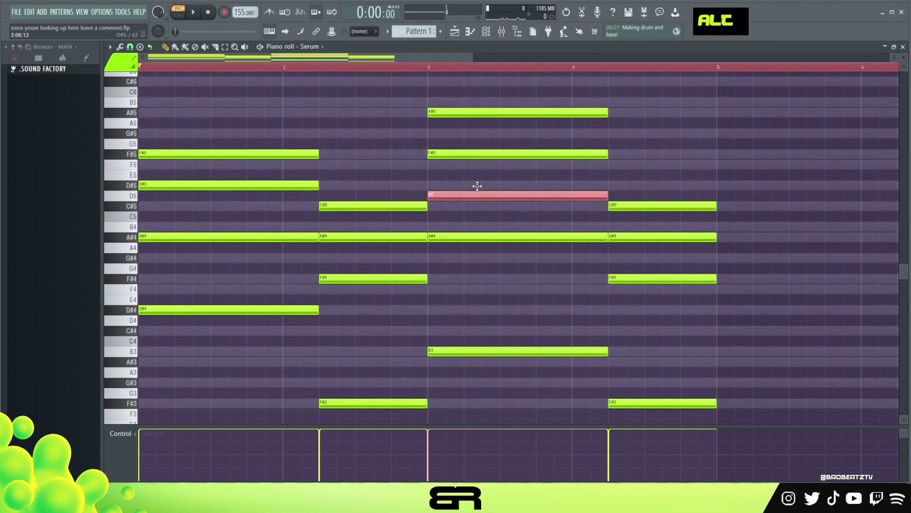
{"action": "right_click", "coordinate": [472, 190]}
{"action": "key", "text": "ctrl+z"}
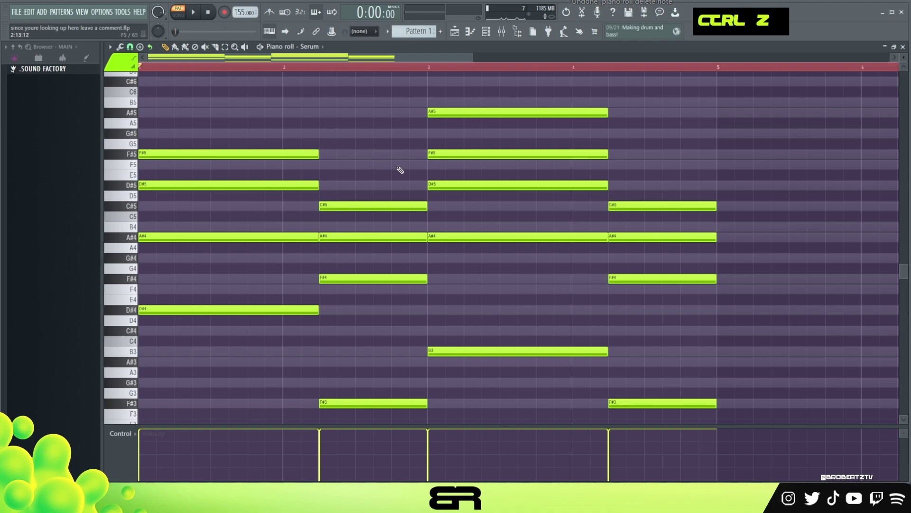
{"action": "right_click", "coordinate": [546, 112]}
{"action": "scroll", "coordinate": [546, 244], "scroll_direction": "down", "scroll_amount": 3}
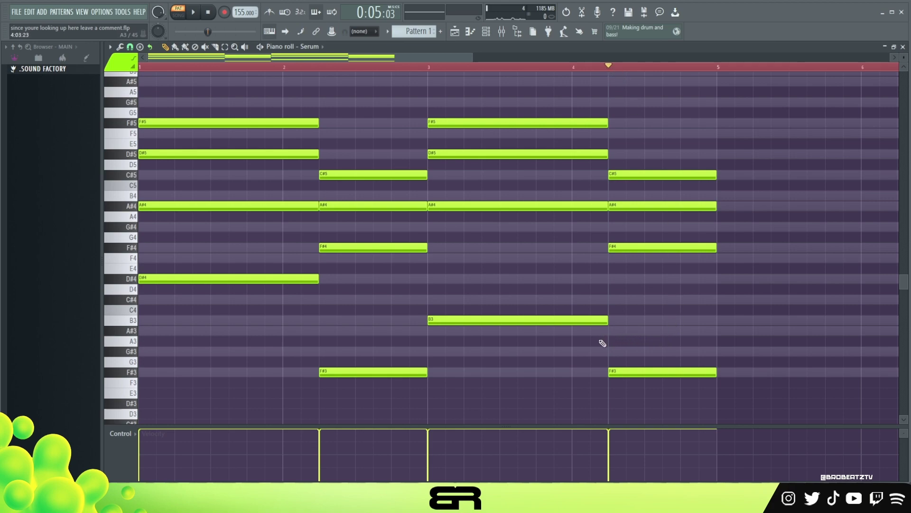
Replace the fourth chord's F#3 bass note with C#4 and play back the progression.
{"action": "key", "text": "ctrl"}
{"action": "left_click", "coordinate": [641, 372], "text": "ctrl"}
{"action": "left_click_drag", "start_coordinate": [641, 372], "coordinate": [641, 297]}
{"action": "right_click", "coordinate": [674, 277]}
{"action": "left_click_drag", "start_coordinate": [604, 361], "coordinate": [644, 382]}
{"action": "right_click", "coordinate": [622, 366]}
{"action": "right_click", "coordinate": [650, 330]}
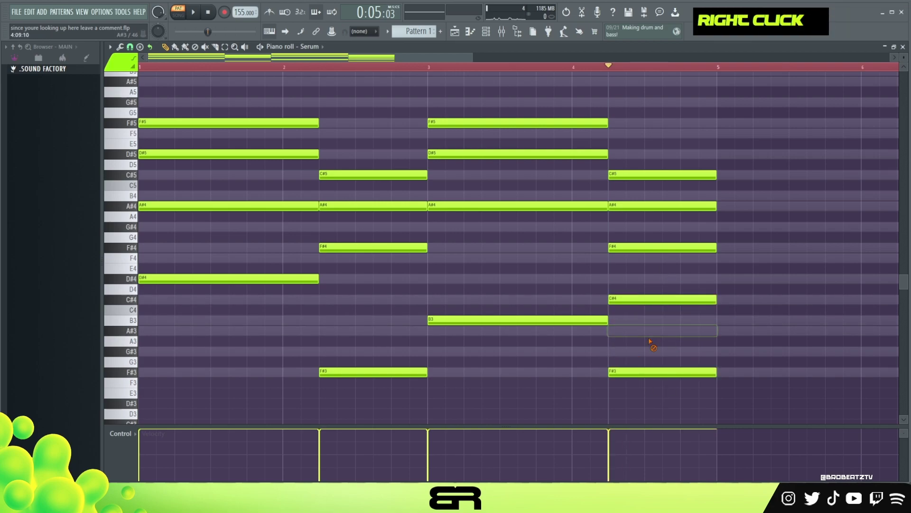
{"action": "right_click", "coordinate": [614, 372]}
{"action": "key", "text": "space"}
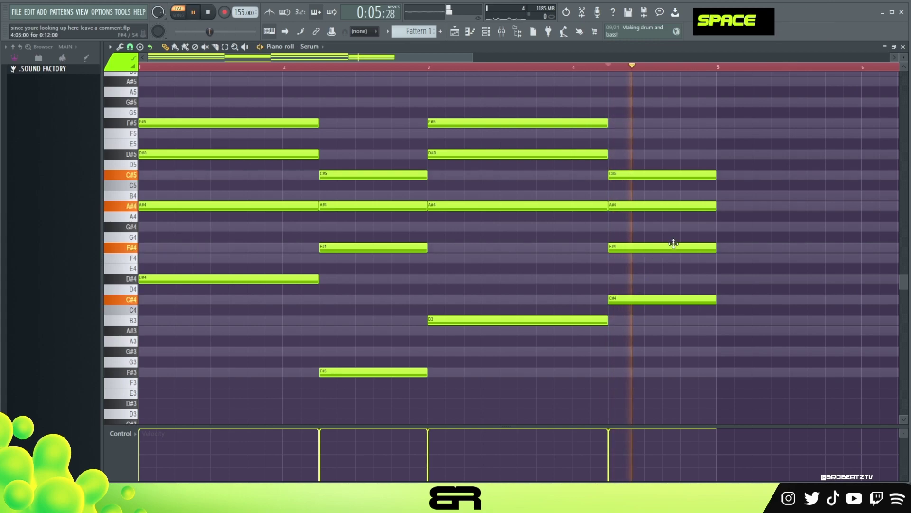
{"action": "key", "text": "space"}
{"action": "key", "text": "space"}
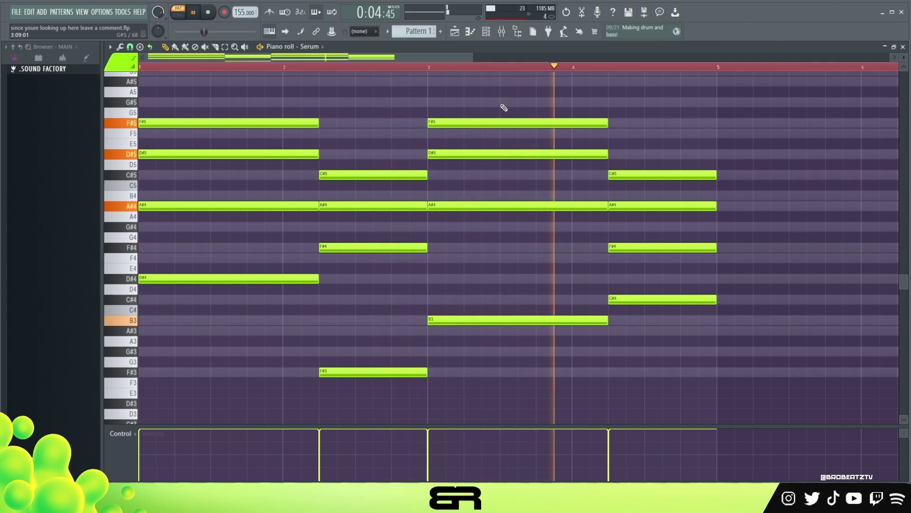
{"action": "key", "text": "space"}
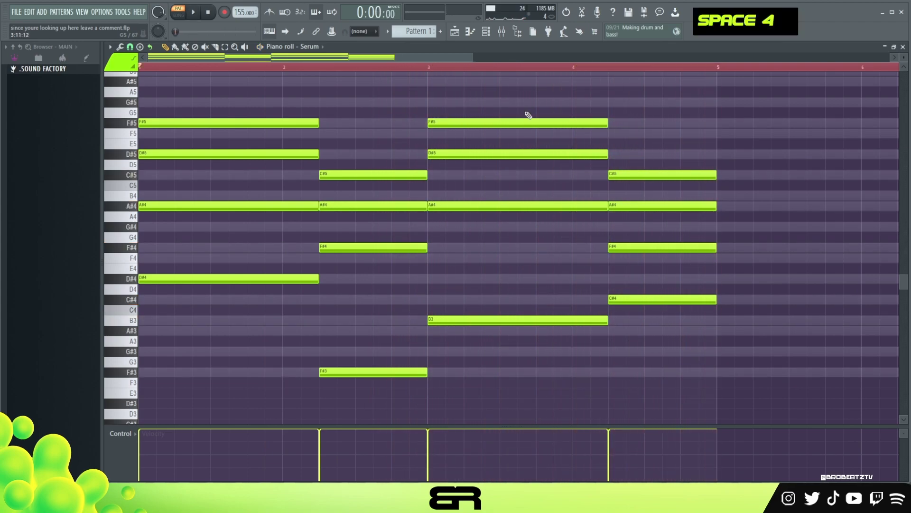
{"action": "left_click", "coordinate": [299, 279], "text": "ctrl"}
{"action": "left_click", "coordinate": [347, 372], "text": "ctrl+shift"}
{"action": "left_click_drag", "start_coordinate": [524, 279], "coordinate": [731, 325]}
{"action": "left_click", "coordinate": [489, 319], "text": "ctrl+shift"}
{"action": "right_click", "coordinate": [468, 297]}
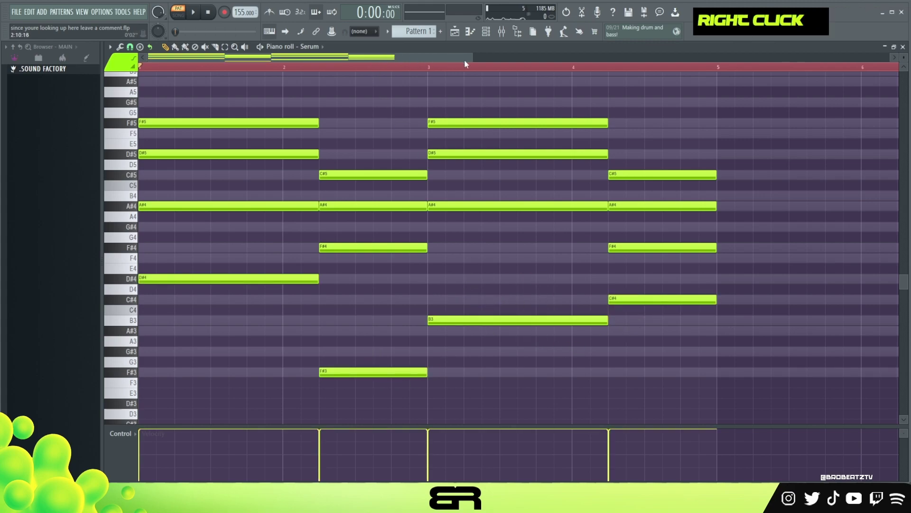
Reduce the height of the control lane and set the piano roll's note color group to 4.
{"action": "left_click_drag", "start_coordinate": [471, 60], "coordinate": [412, 59]}
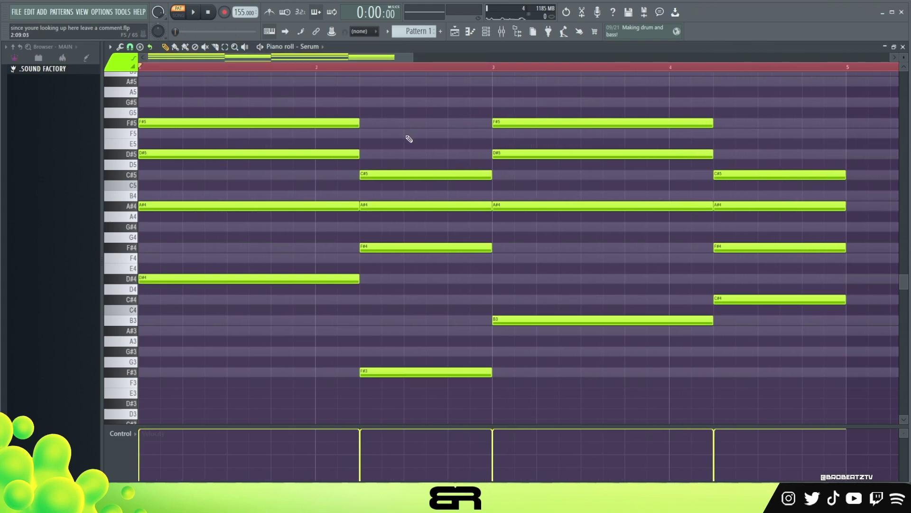
{"action": "scroll", "coordinate": [571, 150], "scroll_direction": "up", "scroll_amount": 1}
{"action": "left_click_drag", "start_coordinate": [475, 427], "coordinate": [474, 441]}
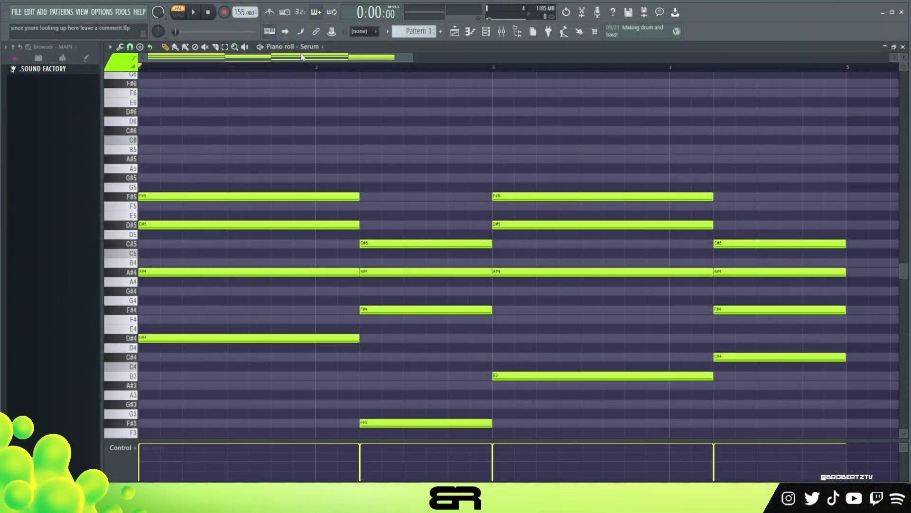
{"action": "left_click", "coordinate": [121, 70]}
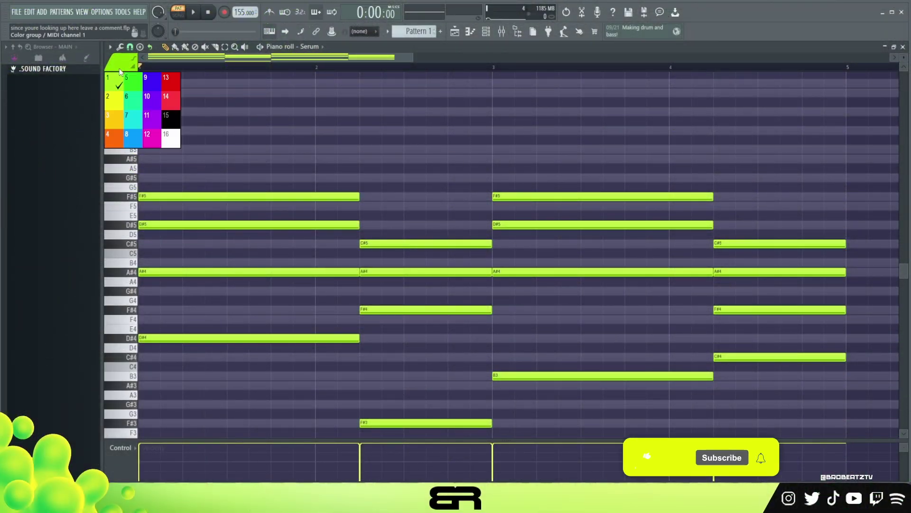
{"action": "left_click", "coordinate": [117, 140]}
{"action": "left_click_drag", "start_coordinate": [351, 141], "coordinate": [185, 158]}
{"action": "right_click", "coordinate": [246, 157]}
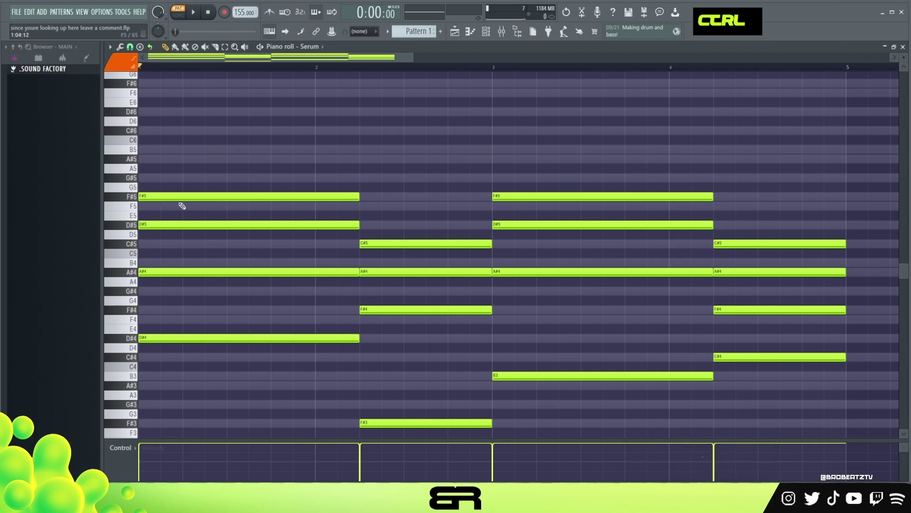
Add D#6 and A#5 above the first chord by copying its D#5 note upward.
{"action": "left_click", "coordinate": [164, 226], "text": "ctrl"}
{"action": "mouse_move", "coordinate": [163, 225]}
{"action": "left_mouse_down"}
{"action": "mouse_move", "coordinate": [192, 224]}
{"action": "mouse_move", "coordinate": [167, 224]}
{"action": "left_mouse_up"}
{"action": "key", "text": "ctrl+Up"}
{"action": "left_click", "coordinate": [161, 225], "text": "ctrl"}
{"action": "right_click", "coordinate": [162, 218]}
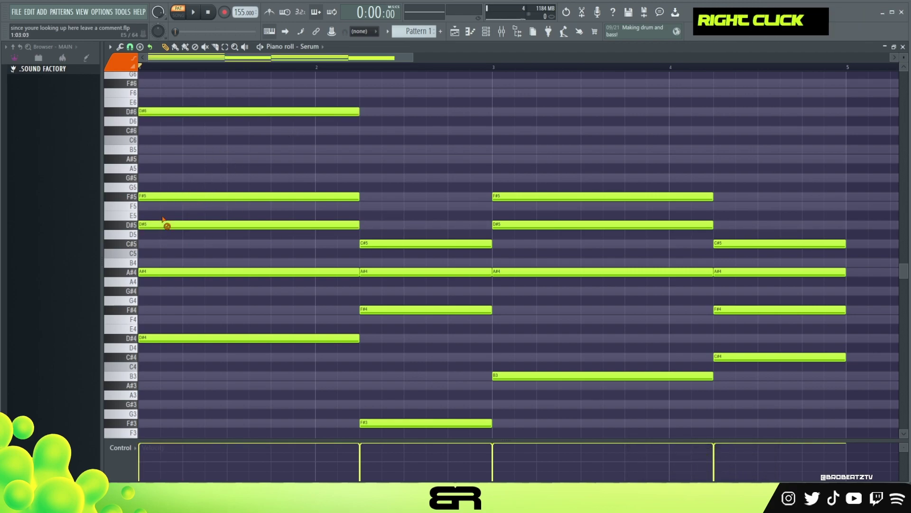
{"action": "left_click", "coordinate": [152, 224], "text": "ctrl"}
{"action": "left_click_drag", "start_coordinate": [153, 224], "coordinate": [149, 153]}
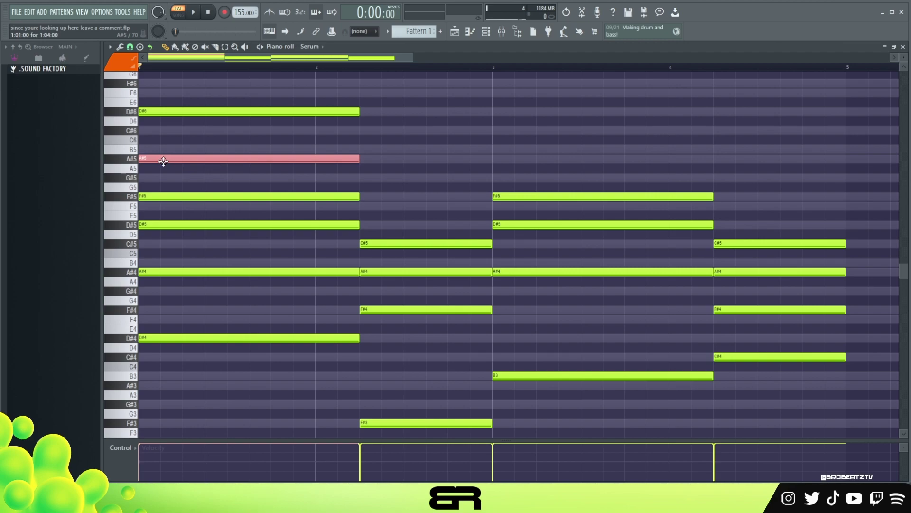
Apply color group 4 to the D#6 and A#5 notes and shorten both to two steps.
{"action": "right_click", "coordinate": [166, 159]}
{"action": "left_click_drag", "start_coordinate": [165, 97], "coordinate": [180, 163]}
{"action": "key", "text": "alt+c"}
{"action": "left_click_drag", "start_coordinate": [208, 89], "coordinate": [226, 155]}
{"action": "key", "text": "shift+d"}
{"action": "right_click", "coordinate": [568, 103]}
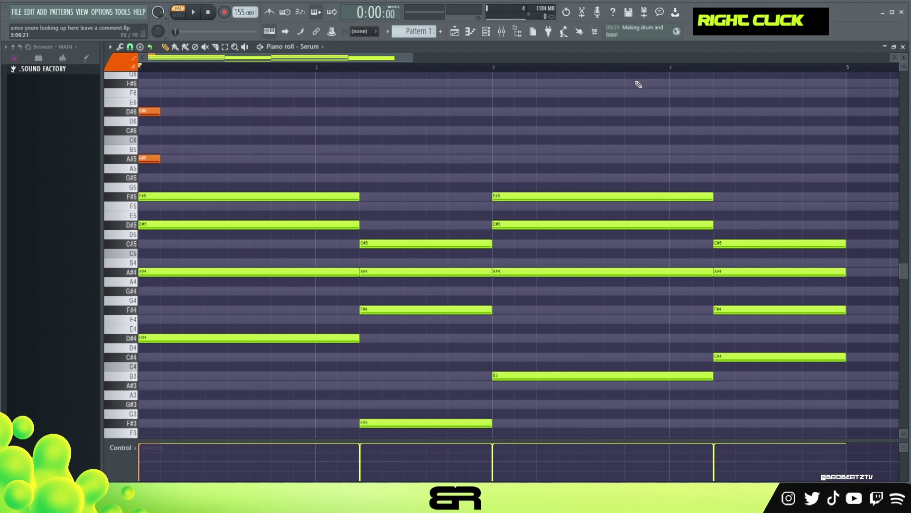
Move the short A#5 note to step 7 of bar 1 and play back the opening.
{"action": "left_click_drag", "start_coordinate": [413, 58], "coordinate": [399, 58]}
{"action": "scroll", "coordinate": [696, 172], "scroll_direction": "up", "scroll_amount": 1}
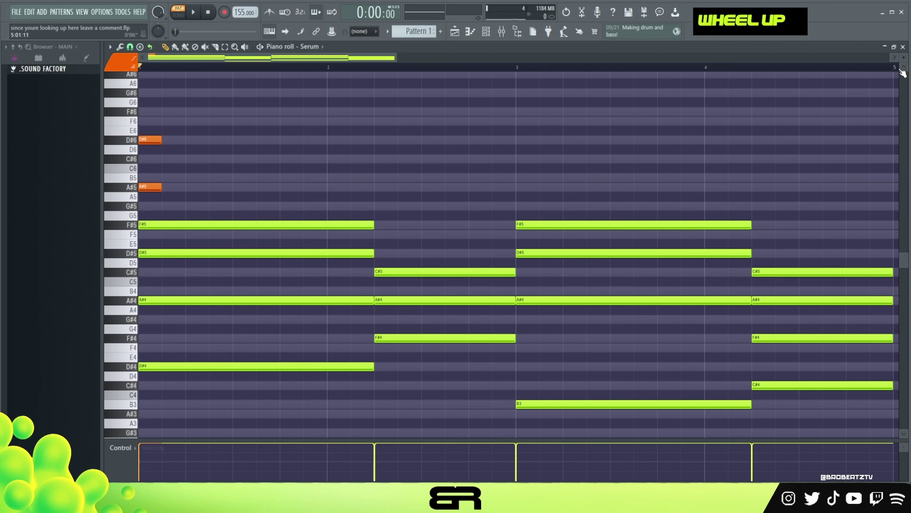
{"action": "left_click_drag", "start_coordinate": [901, 58], "coordinate": [901, 56]}
{"action": "scroll", "coordinate": [904, 257], "scroll_direction": "up", "scroll_amount": 1}
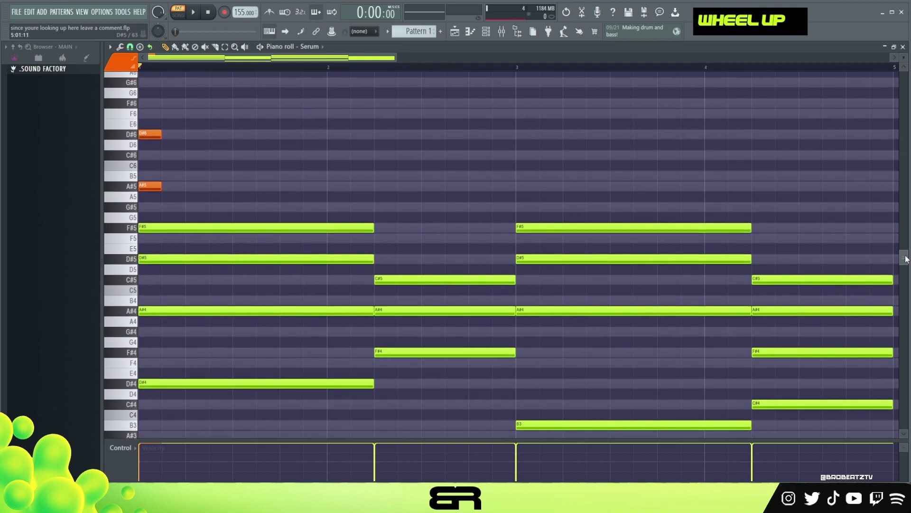
{"action": "right_click", "coordinate": [634, 194]}
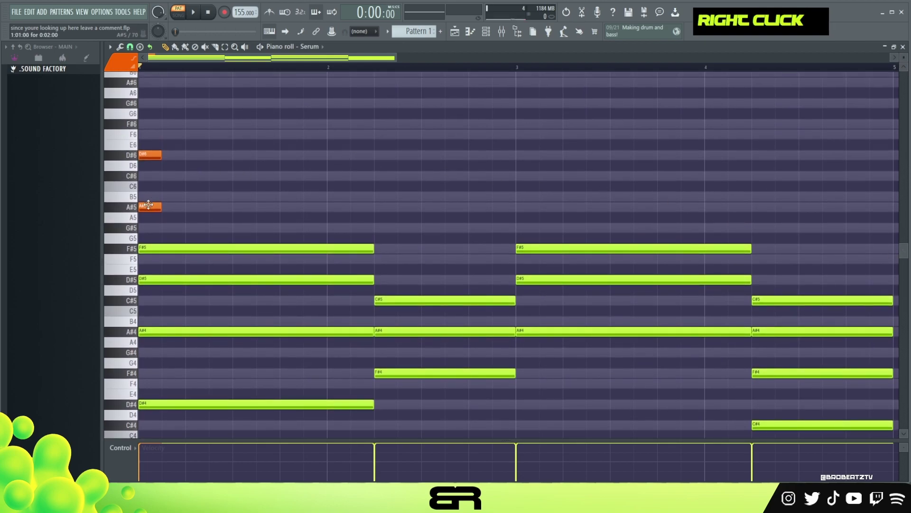
{"action": "left_click_drag", "start_coordinate": [148, 204], "coordinate": [218, 205]}
{"action": "key", "text": "space"}
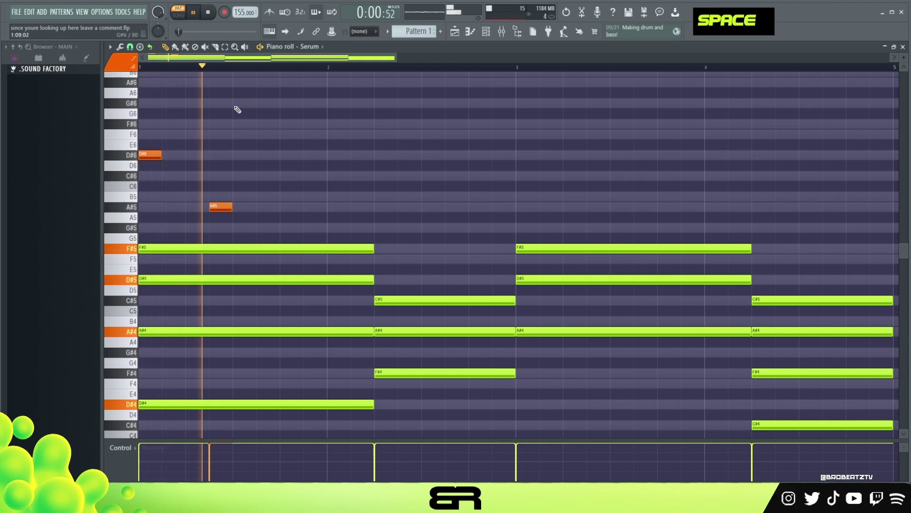
{"action": "key", "text": "space"}
{"action": "key", "text": "space"}
{"action": "key", "text": "space"}
{"action": "key", "text": "space"}
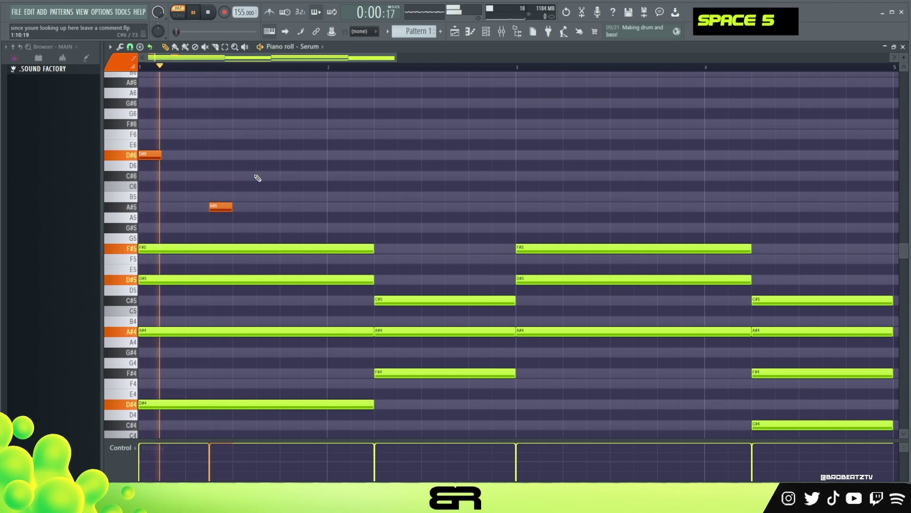
{"action": "key", "text": "space"}
Add two-step copies of the A#5 at C#6 on step 13 of bar 1 and A#5 on step 5 of bar 2.
{"action": "left_click", "coordinate": [227, 204], "text": "ctrl"}
{"action": "left_click", "coordinate": [220, 208], "text": "shift"}
{"action": "left_click", "coordinate": [220, 207], "text": "ctrl"}
{"action": "left_click_drag", "start_coordinate": [217, 207], "coordinate": [382, 206]}
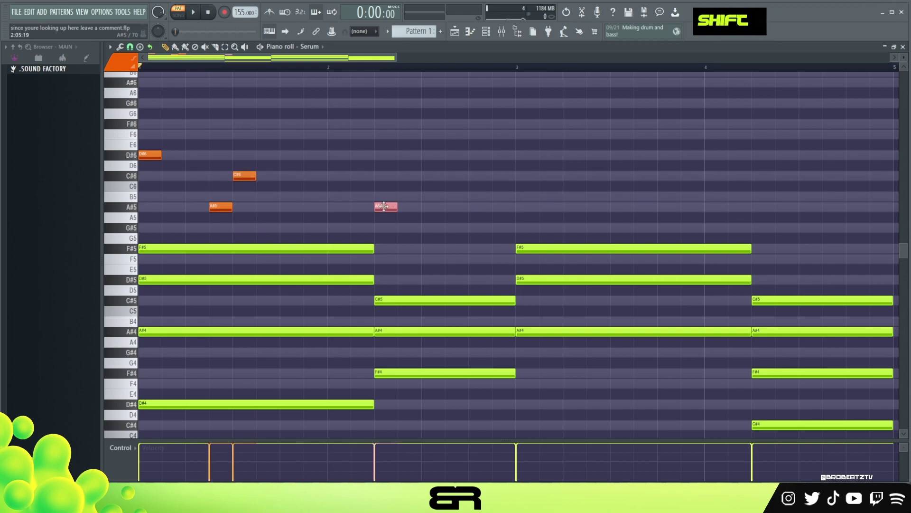
{"action": "left_click_drag", "start_coordinate": [246, 171], "coordinate": [293, 173]}
{"action": "key", "text": "space"}
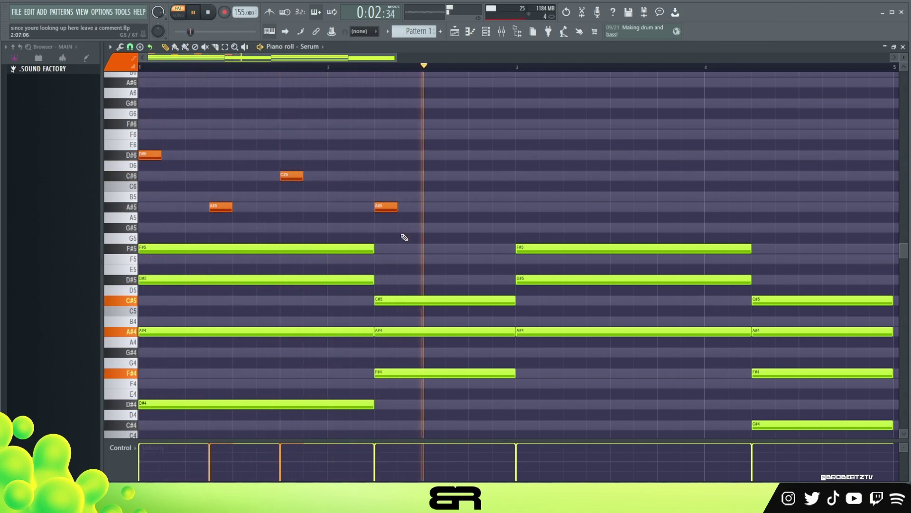
{"action": "key", "text": "space"}
Add an orange F5 note on step 9 of bar 2 in the melody.
{"action": "key", "text": "space"}
{"action": "left_click", "coordinate": [392, 300], "text": "ctrl"}
{"action": "key", "text": "space"}
{"action": "left_click_drag", "start_coordinate": [392, 300], "coordinate": [425, 260]}
{"action": "right_click", "coordinate": [426, 259]}
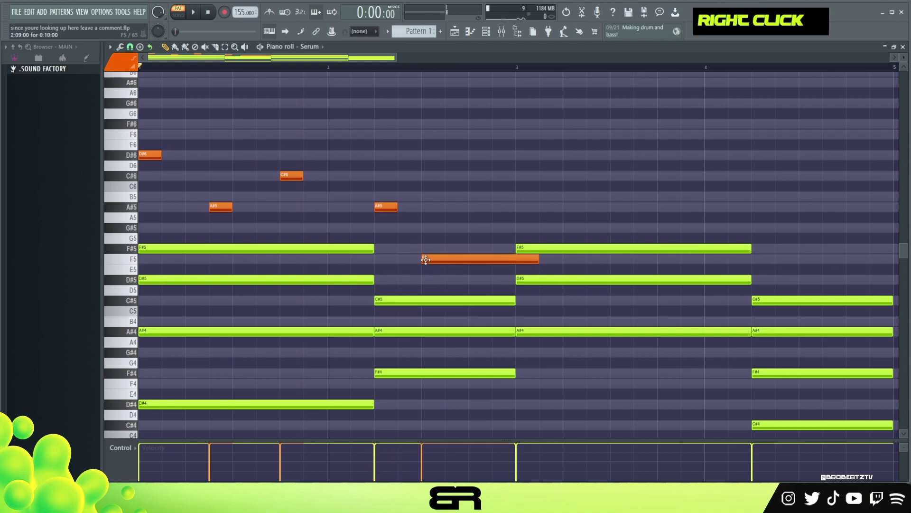
Shorten the F5 note to two steps starting at step 11 of bar 2 and play back the opening.
{"action": "left_click_drag", "start_coordinate": [536, 261], "coordinate": [492, 261]}
{"action": "left_click", "coordinate": [470, 259], "text": "ctrl"}
{"action": "left_click", "coordinate": [386, 207], "text": "ctrl+shift"}
{"action": "left_click", "coordinate": [220, 207], "text": "ctrl"}
{"action": "left_click_drag", "start_coordinate": [167, 129], "coordinate": [146, 167]}
{"action": "right_click", "coordinate": [365, 198]}
{"action": "key", "text": "space"}
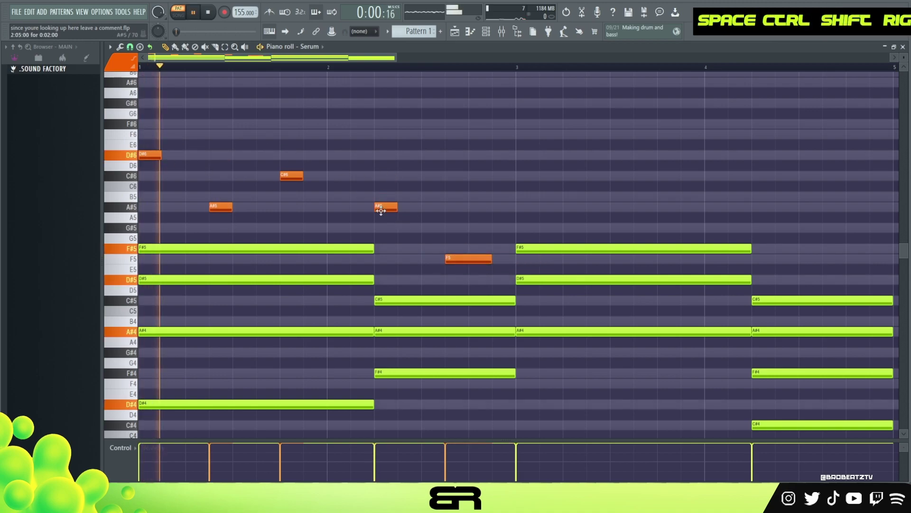
{"action": "left_click_drag", "start_coordinate": [457, 260], "coordinate": [476, 262]}
{"action": "right_click", "coordinate": [476, 261]}
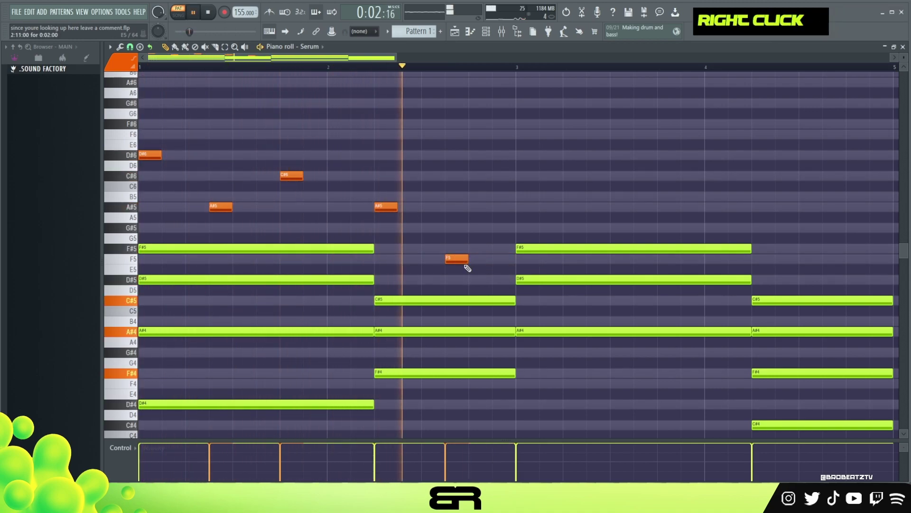
{"action": "key", "text": "space"}
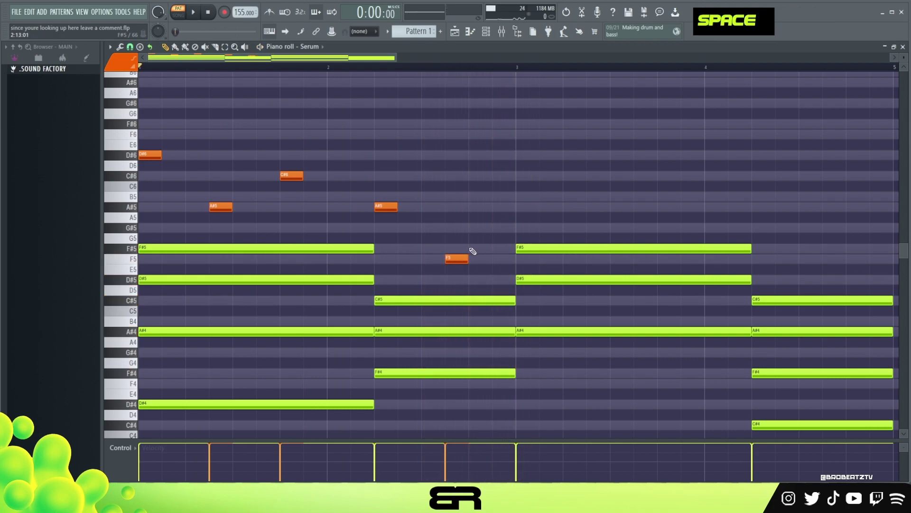
Copy the third chord's F#5 up an octave to F#6 and shorten the copy to two steps.
{"action": "left_click", "coordinate": [539, 246], "text": "ctrl"}
{"action": "left_click", "coordinate": [548, 248], "text": "shift"}
{"action": "key", "text": "ctrl+Up"}
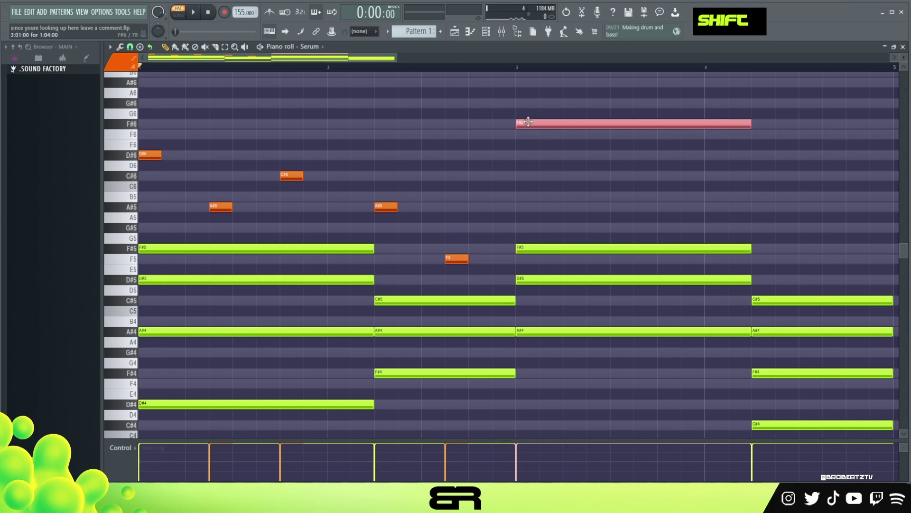
{"action": "left_click_drag", "start_coordinate": [526, 123], "coordinate": [539, 157]}
{"action": "left_click_drag", "start_coordinate": [527, 120], "coordinate": [531, 162]}
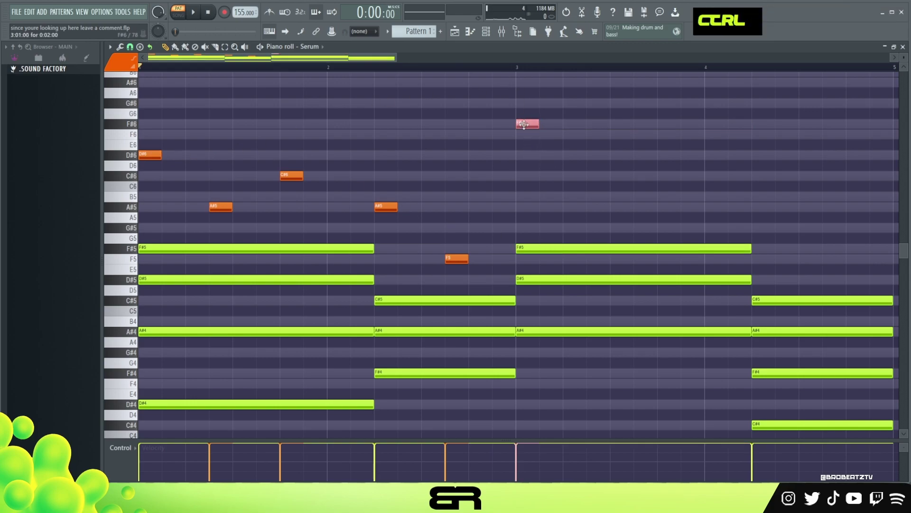
Copy the short F#6 down to F6 on step 3 of bar 3 and play back the phrase.
{"action": "left_click", "coordinate": [524, 122], "text": "shift"}
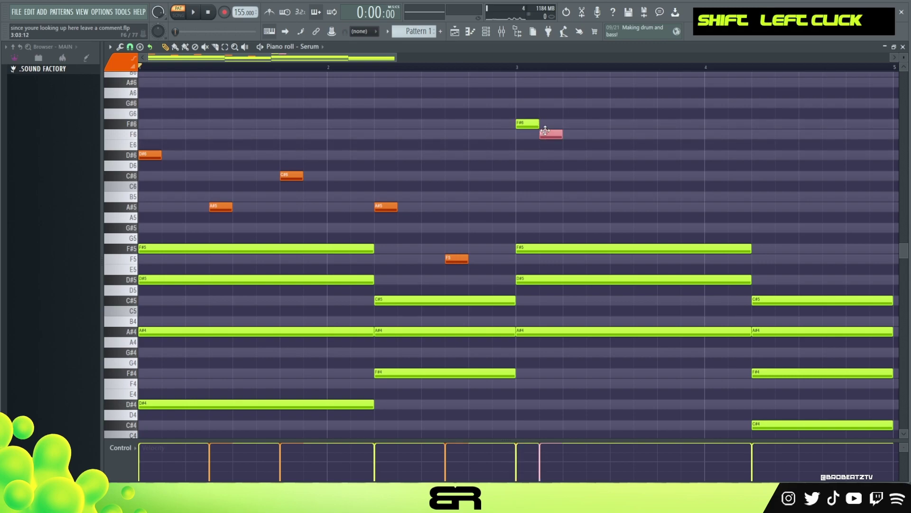
{"action": "key", "text": "space"}
{"action": "key", "text": "space"}
{"action": "key", "text": "space"}
{"action": "key", "text": "space"}
{"action": "left_click", "coordinate": [527, 125]}
{"action": "key", "text": "space"}
{"action": "key", "text": "space"}
Copy the F#6 and F6 pair to step 9 of bar 3, and lower the first pair to F6 and D#6.
{"action": "left_click_drag", "start_coordinate": [529, 123], "coordinate": [622, 123]}
{"action": "right_click", "coordinate": [672, 129]}
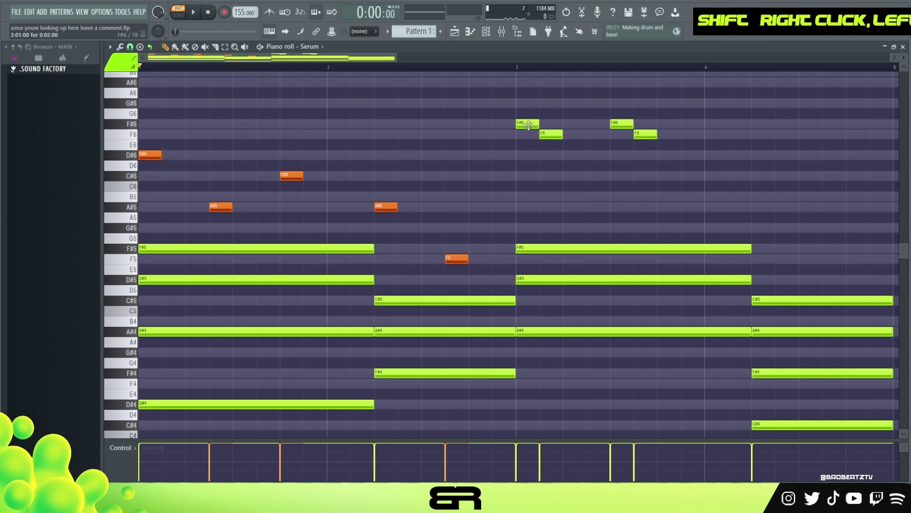
{"action": "left_click_drag", "start_coordinate": [549, 134], "coordinate": [549, 156]}
{"action": "key", "text": "space"}
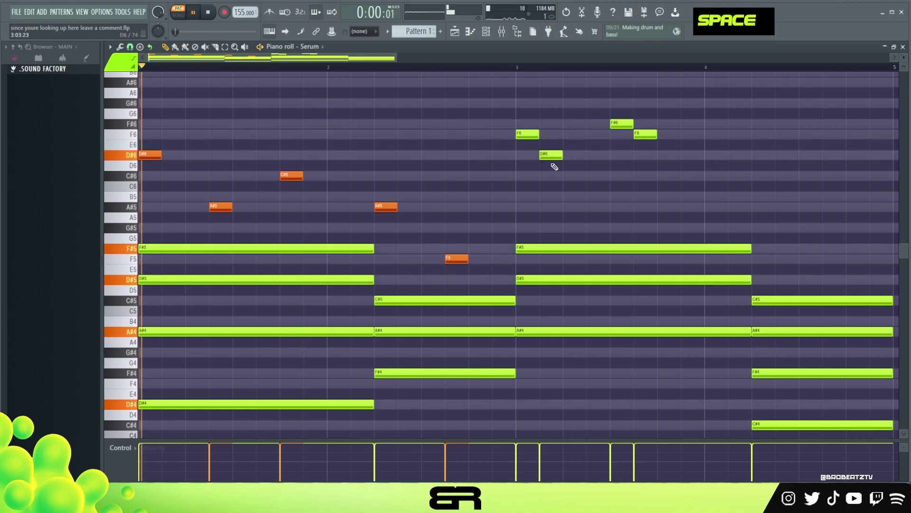
Change the four green melody notes in bar 3 to the orange color group, keeping their pitches and positions.
{"action": "left_click_drag", "start_coordinate": [521, 120], "coordinate": [721, 188]}
{"action": "key", "text": "alt+c"}
{"action": "right_click", "coordinate": [607, 197]}
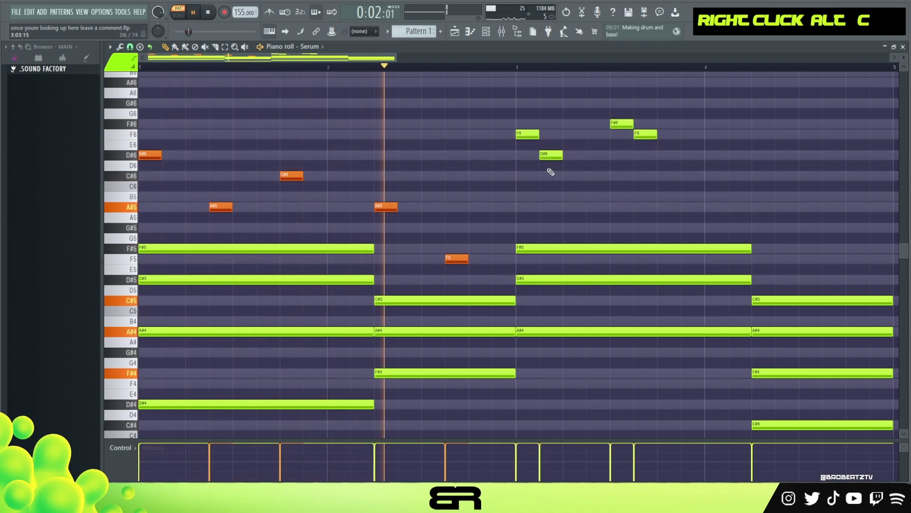
{"action": "left_click_drag", "start_coordinate": [519, 118], "coordinate": [698, 172]}
{"action": "key", "text": "space"}
{"action": "left_click", "coordinate": [386, 206]}
{"action": "right_click", "coordinate": [524, 134]}
{"action": "left_click", "coordinate": [524, 134]}
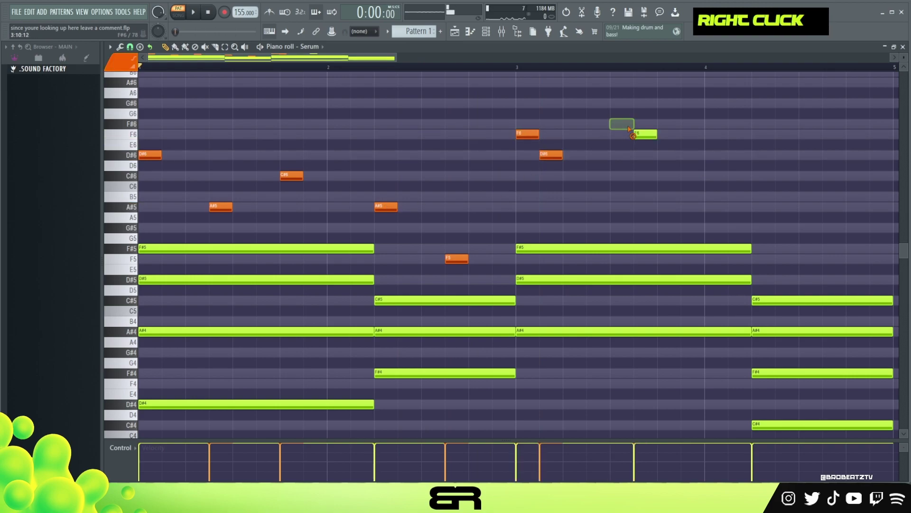
{"action": "key", "text": "space"}
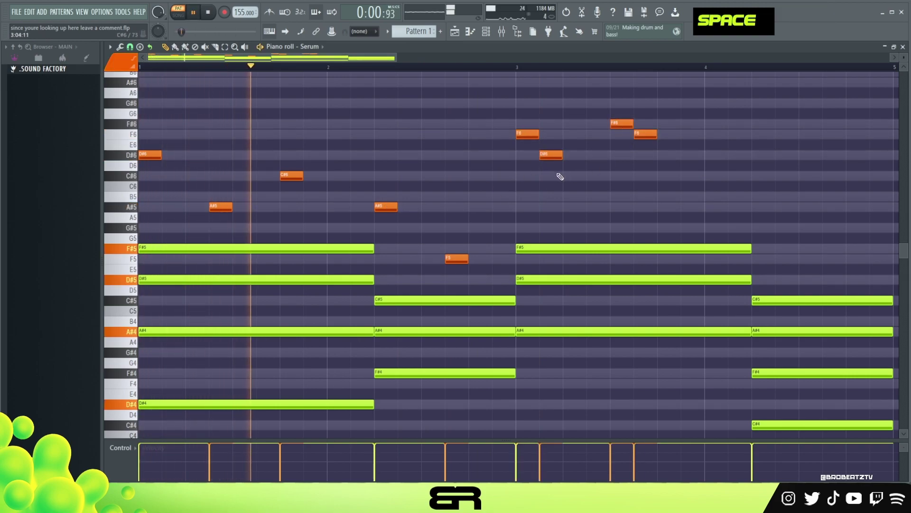
Add two-step A#5 and C#6 notes on steps 7 and 13 of bar 3 and play back the melody.
{"action": "left_click", "coordinate": [569, 208]}
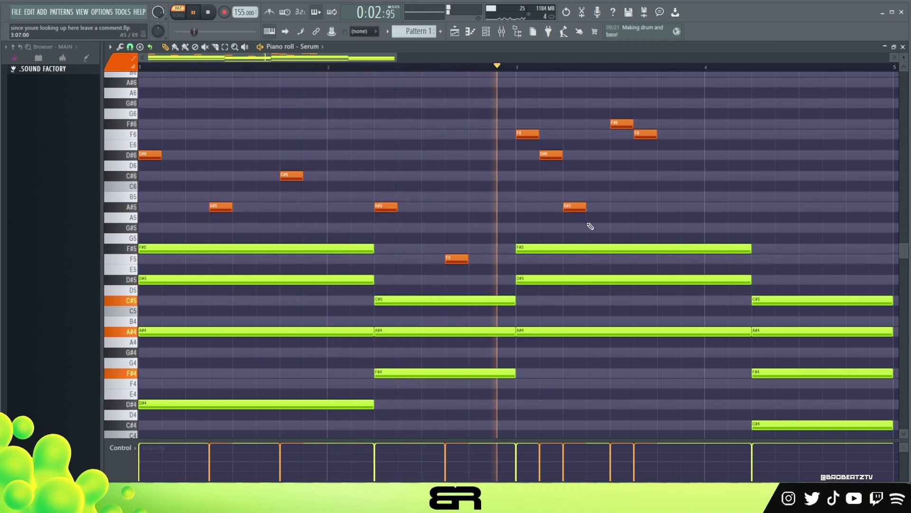
{"action": "key", "text": "space"}
{"action": "key", "text": "space"}
{"action": "left_click_drag", "start_coordinate": [570, 207], "coordinate": [664, 175]}
{"action": "right_click", "coordinate": [625, 187]}
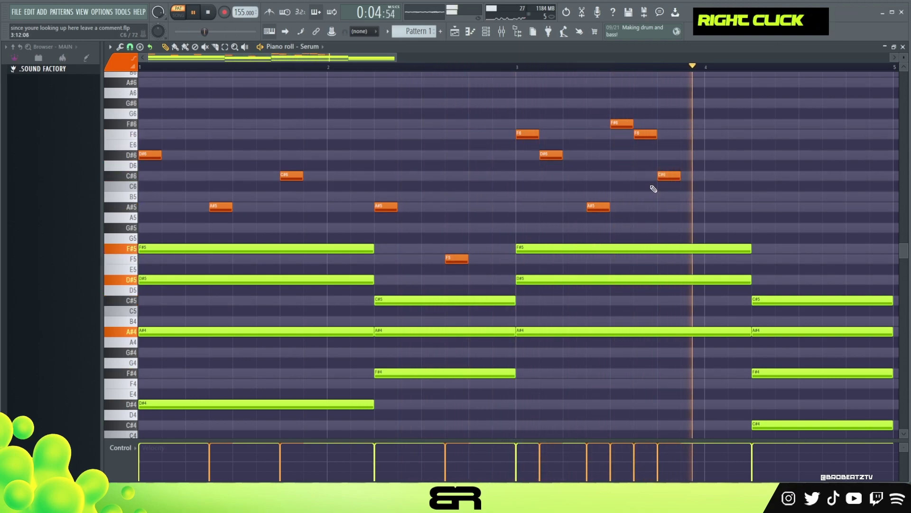
{"action": "key", "text": "space"}
{"action": "key", "text": "space"}
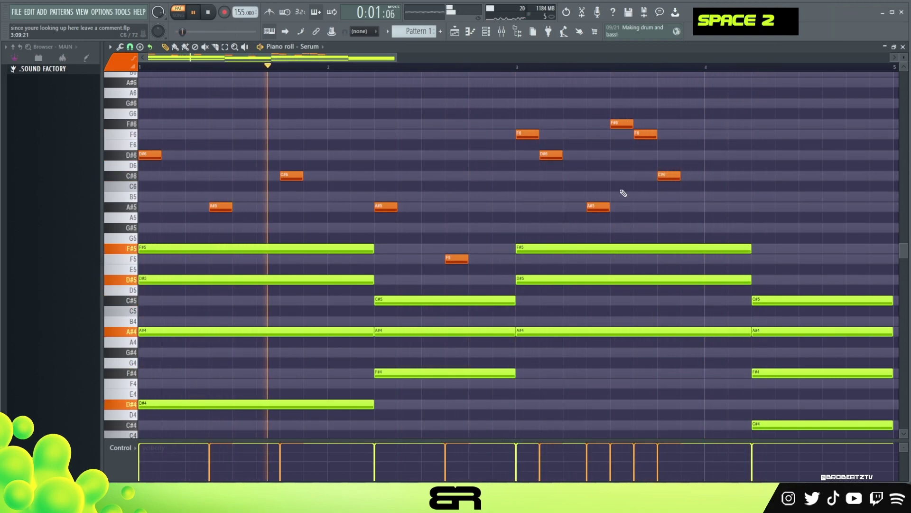
{"action": "left_click_drag", "start_coordinate": [215, 192], "coordinate": [662, 227]}
{"action": "right_click", "coordinate": [757, 197]}
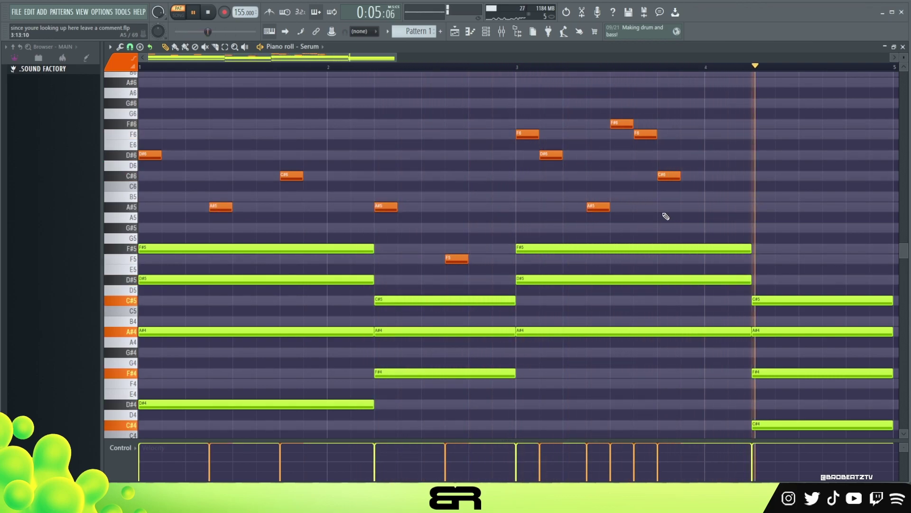
{"action": "key", "text": "space"}
Copy the A#5 note in bar 3 to step 5 of bar 4.
{"action": "left_click", "coordinate": [600, 207], "text": "shift"}
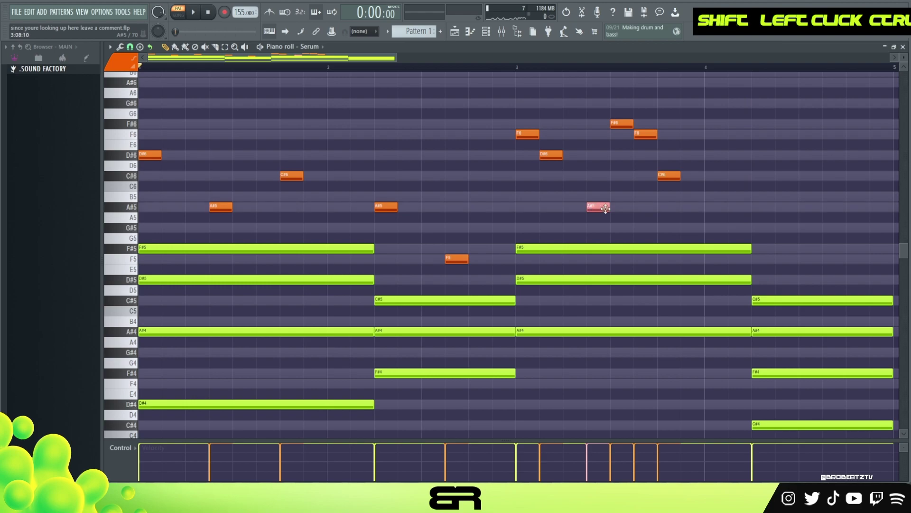
{"action": "left_click_drag", "start_coordinate": [183, 211], "coordinate": [697, 191]}
{"action": "right_click", "coordinate": [601, 209]}
{"action": "left_click", "coordinate": [601, 209], "text": "ctrl"}
{"action": "left_click_drag", "start_coordinate": [601, 209], "coordinate": [723, 213]}
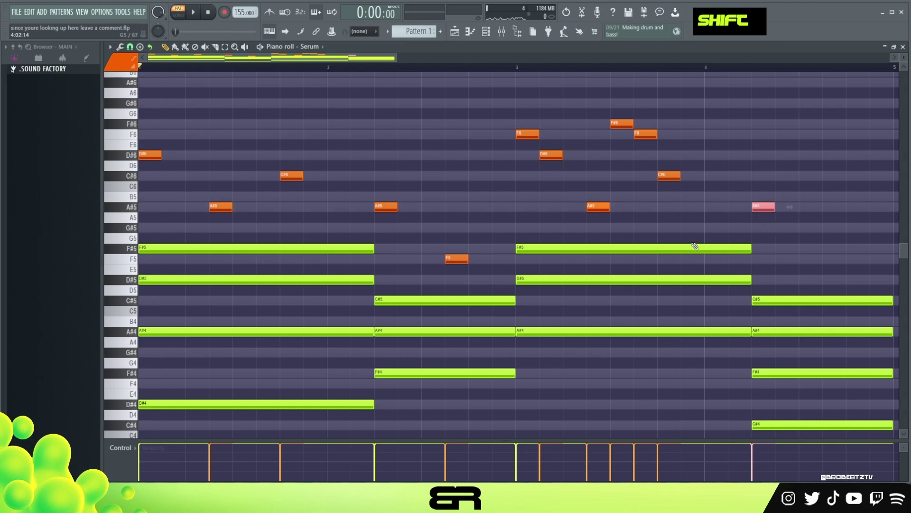
{"action": "right_click", "coordinate": [739, 197]}
Copy the A#5 and F5 melody notes of bar 2 to steps 5 and 11 of bar 4.
{"action": "left_click_drag", "start_coordinate": [376, 193], "coordinate": [473, 267]}
{"action": "left_click_drag", "start_coordinate": [382, 208], "coordinate": [760, 209]}
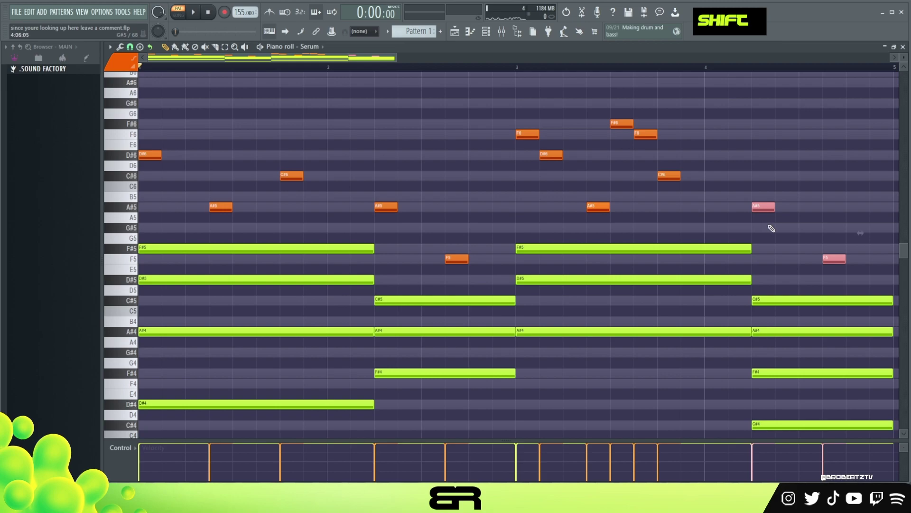
{"action": "right_click", "coordinate": [771, 228]}
Add two-step G#5 and F#5 notes on steps 13 and 15 of bar 4 and play back the pattern.
{"action": "left_click", "coordinate": [848, 228]}
{"action": "left_click", "coordinate": [867, 248]}
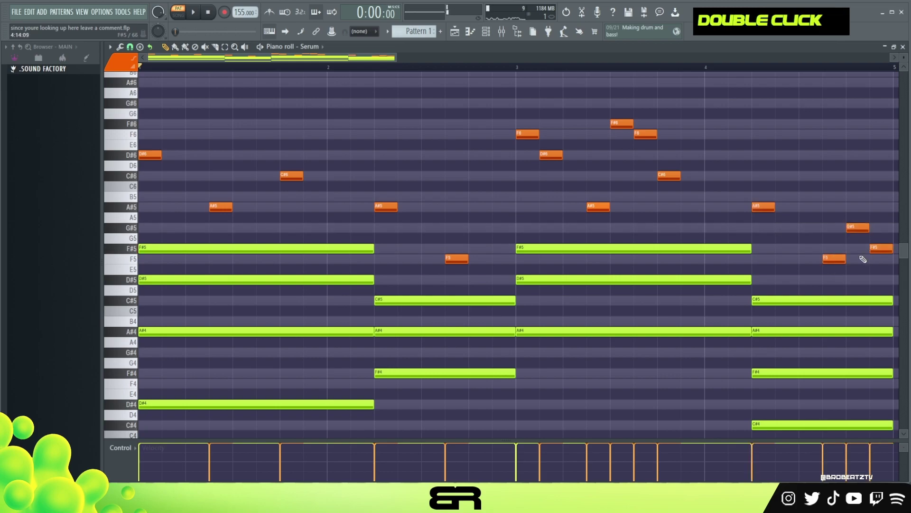
{"action": "key", "text": "space"}
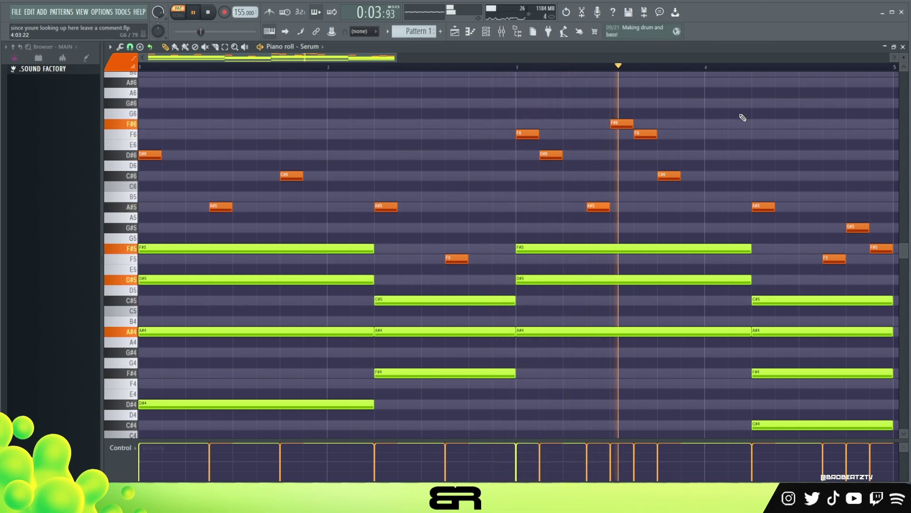
{"action": "key", "text": "space"}
Move the F#6, F6 and C#6 notes of bar 3 two steps later and play back the melody.
{"action": "left_click_drag", "start_coordinate": [608, 119], "coordinate": [643, 123]}
{"action": "right_click", "coordinate": [639, 107]}
{"action": "key", "text": "space"}
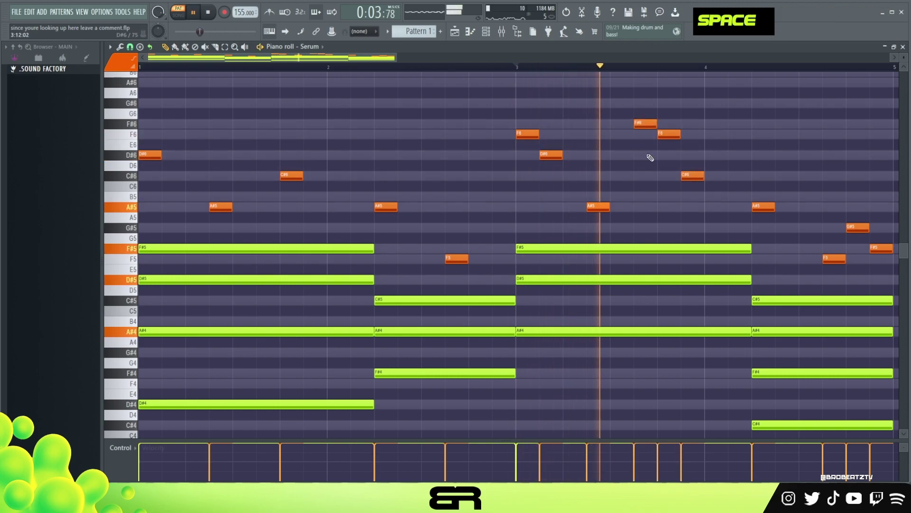
{"action": "key", "text": "space"}
{"action": "key", "text": "space"}
{"action": "key", "text": "space"}
{"action": "key", "text": "space"}
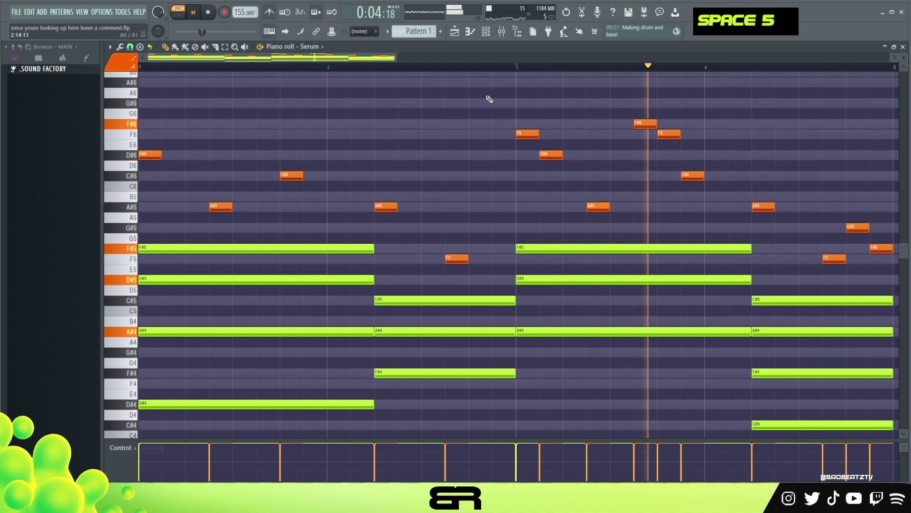
{"action": "key", "text": "space"}
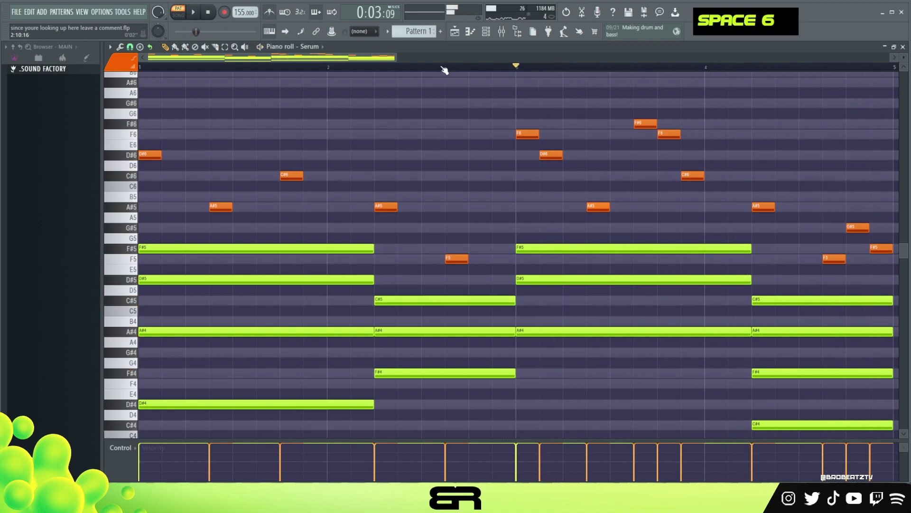
Duplicate all chord and melody notes of bars 1 to 4 into bars 5 to 8.
{"action": "right_click", "coordinate": [593, 123], "text": "ctrl"}
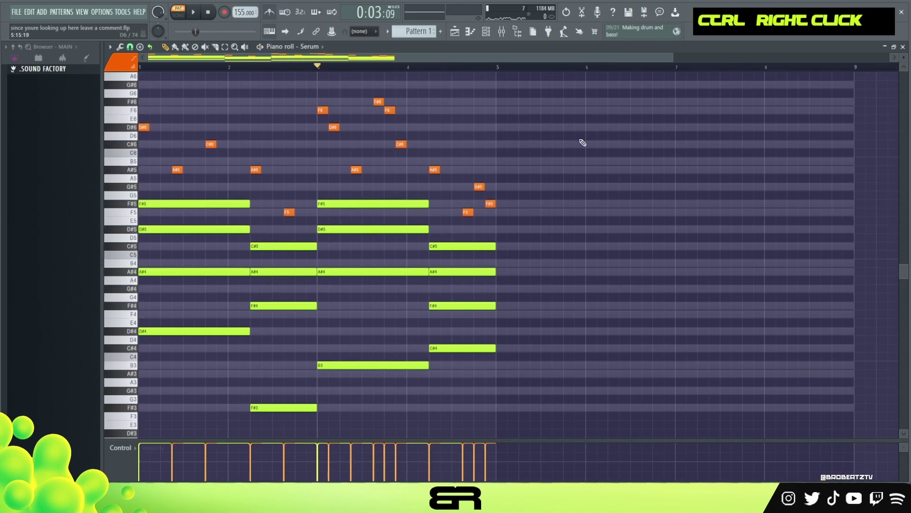
{"action": "key", "text": "ctrl+a"}
{"action": "left_click_drag", "start_coordinate": [155, 203], "coordinate": [512, 203]}
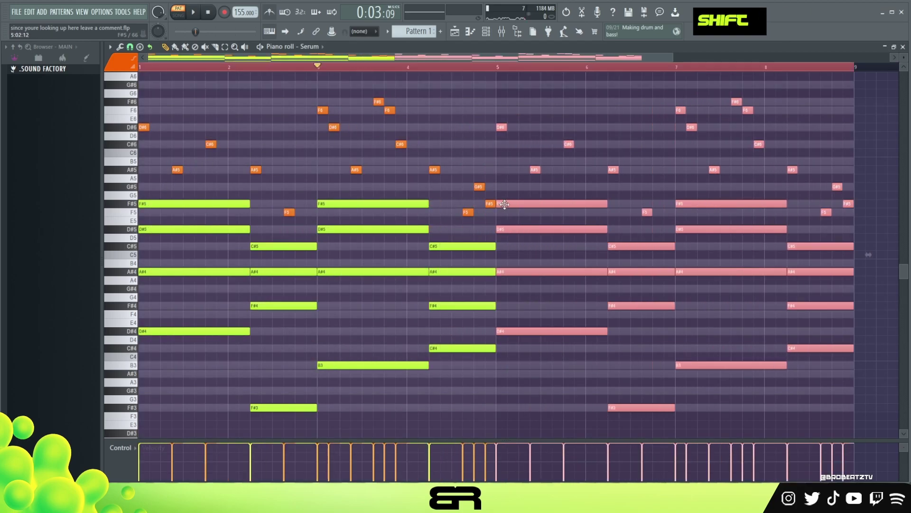
{"action": "right_click", "coordinate": [548, 259]}
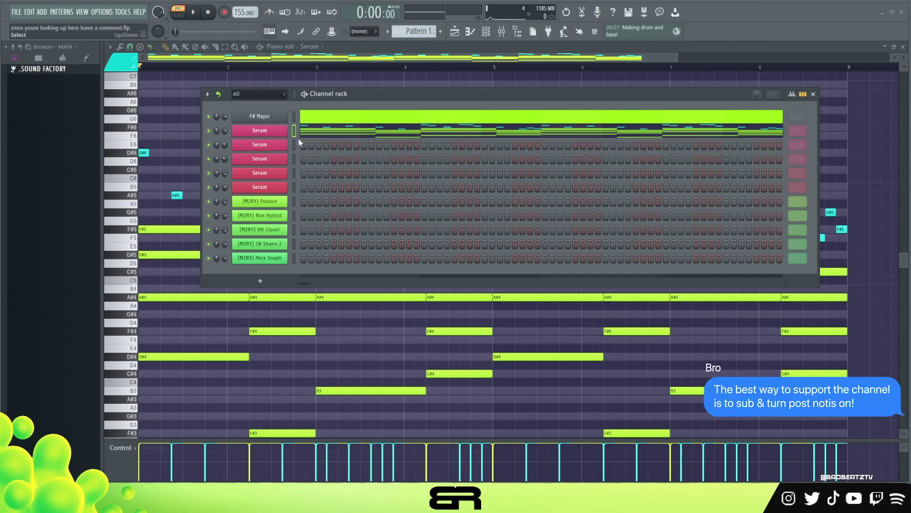
{"action": "right_click", "coordinate": [169, 112]}
{"action": "left_click_drag", "start_coordinate": [155, 141], "coordinate": [147, 155]}
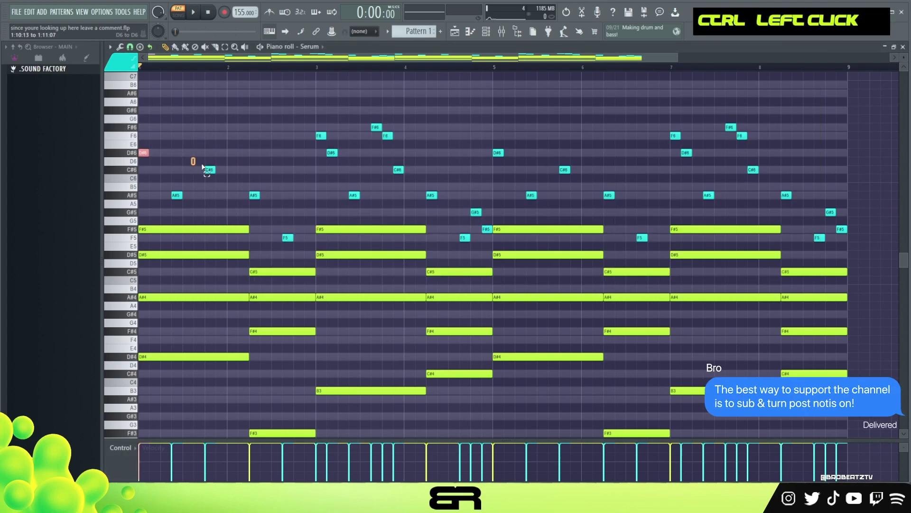
{"action": "left_click_drag", "start_coordinate": [203, 166], "coordinate": [223, 178]}
{"action": "left_click", "coordinate": [126, 66]}
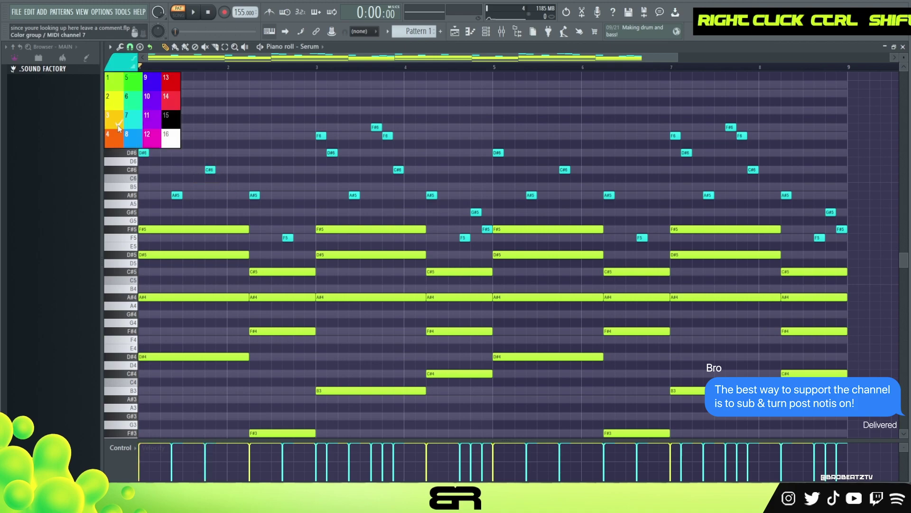
{"action": "left_click", "coordinate": [246, 106]}
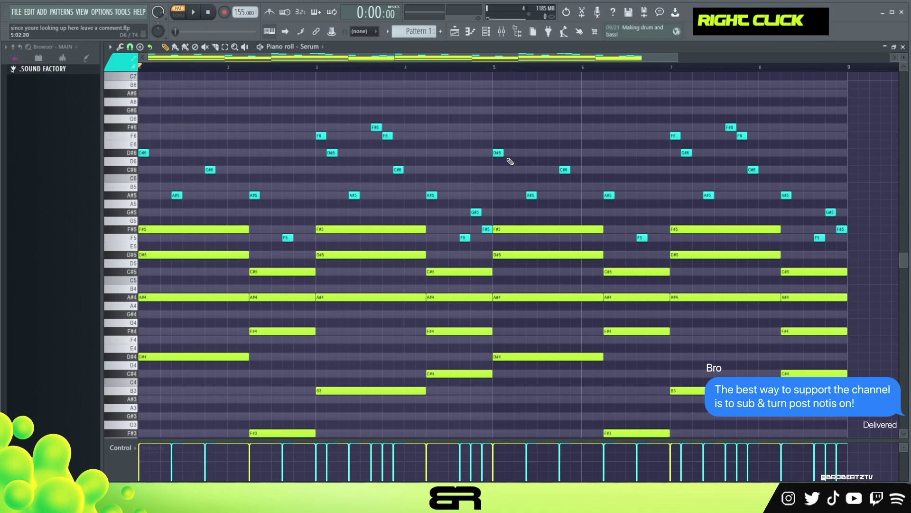
{"action": "left_click_drag", "start_coordinate": [518, 140], "coordinate": [494, 156]}
{"action": "left_click_drag", "start_coordinate": [387, 120], "coordinate": [374, 136]}
{"action": "right_click", "coordinate": [506, 119]}
Copy the notes of the first Serum channel and paste them into the second Serum channel.
{"action": "left_click", "coordinate": [486, 31]}
{"action": "right_click", "coordinate": [272, 130]}
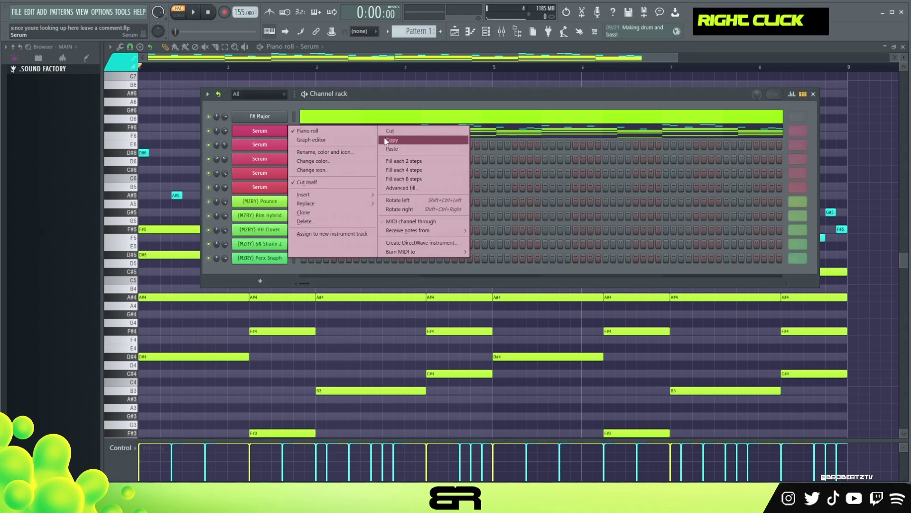
{"action": "left_click", "coordinate": [390, 140]}
{"action": "right_click", "coordinate": [285, 148]}
{"action": "left_click", "coordinate": [383, 162]}
Audition the second Serum channel's sound by playing chords and single notes, and close its plugin window.
{"action": "left_click", "coordinate": [280, 147]}
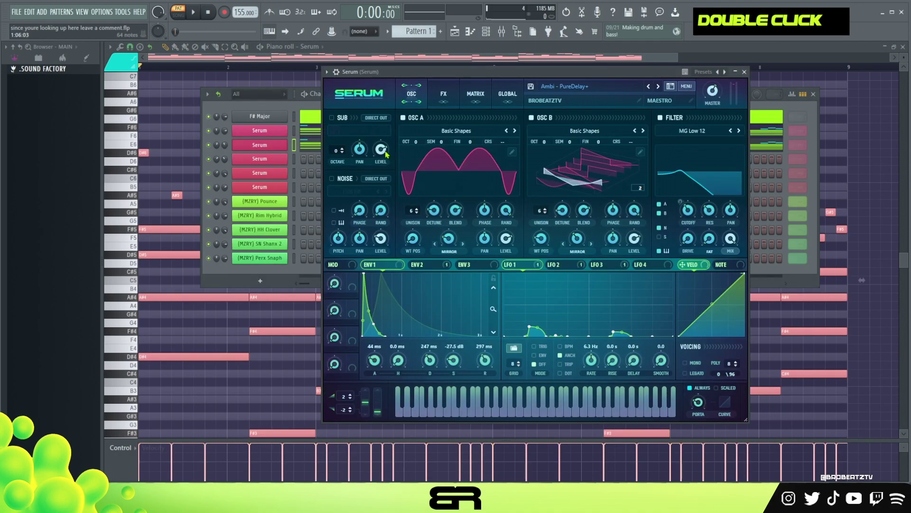
{"action": "key", "text": "s"}
{"action": "key", "text": "e"}
{"action": "key", "text": "g"}
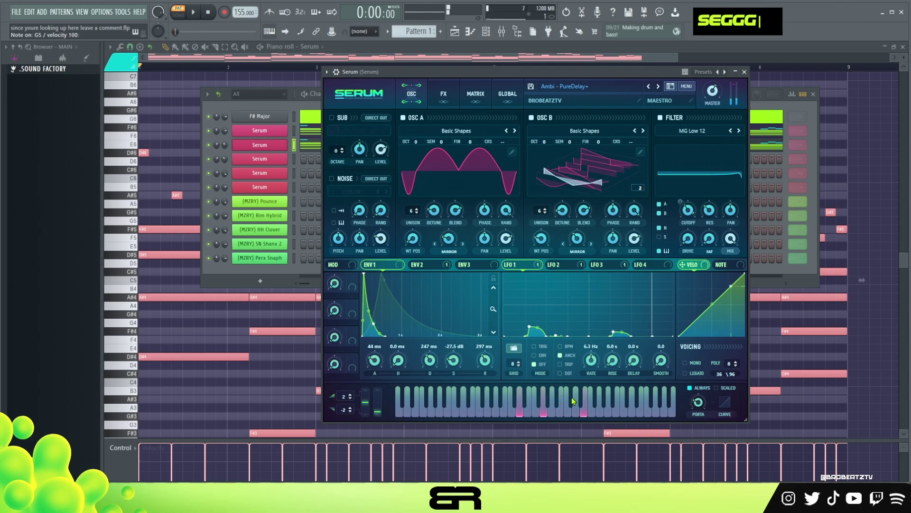
{"action": "key", "text": "e"}
{"action": "key", "text": "s"}
{"action": "key", "text": "e"}
{"action": "key", "text": "g"}
{"action": "key", "text": "h"}
{"action": "key", "text": "s"}
{"action": "key", "text": "d"}
{"action": "key", "text": "i"}
{"action": "key", "text": "t"}
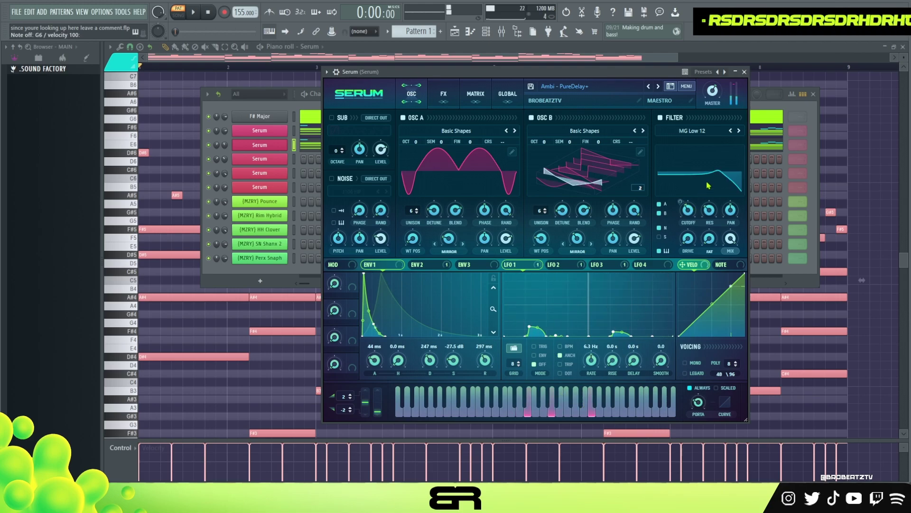
{"action": "left_click", "coordinate": [746, 72]}
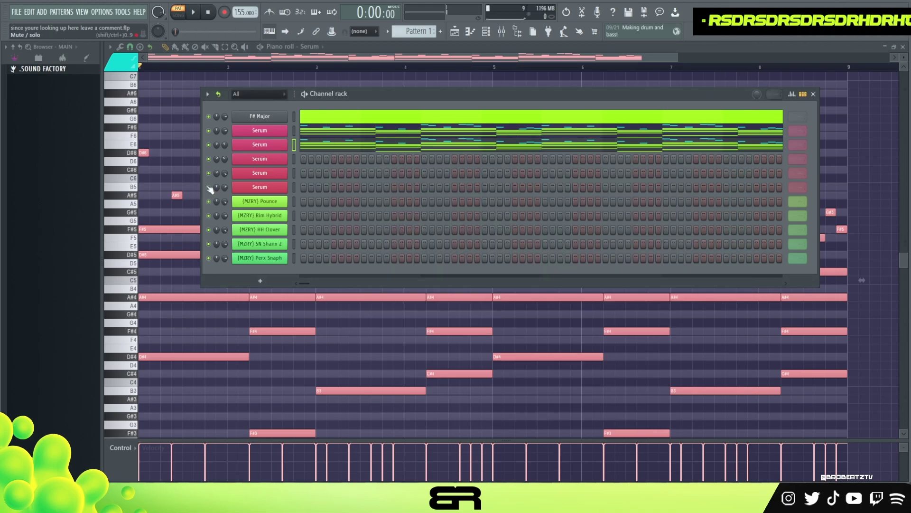
Raise all notes of the second Serum channel by one octave and play back the pattern.
{"action": "left_click", "coordinate": [339, 144]}
{"action": "key", "text": "ctrl+Up"}
{"action": "right_click", "coordinate": [364, 187]}
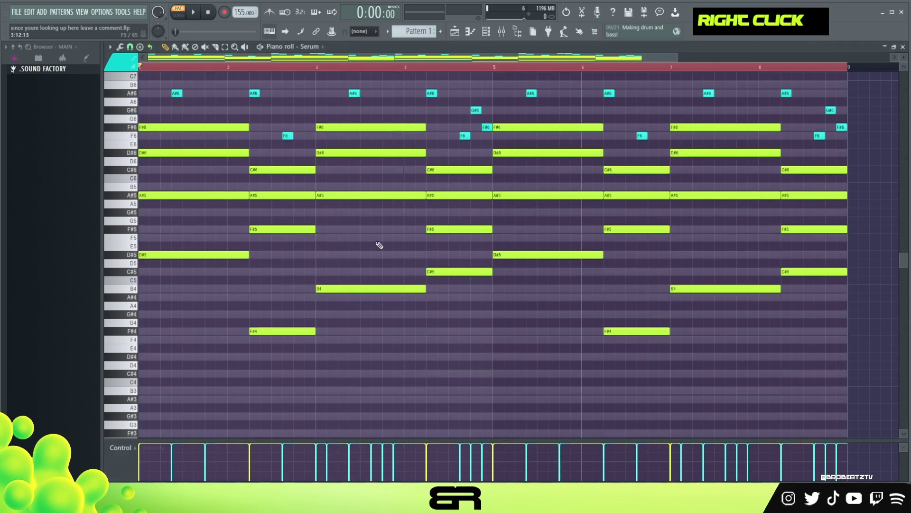
{"action": "scroll", "coordinate": [394, 240], "scroll_direction": "up", "scroll_amount": 3}
{"action": "key", "text": "space"}
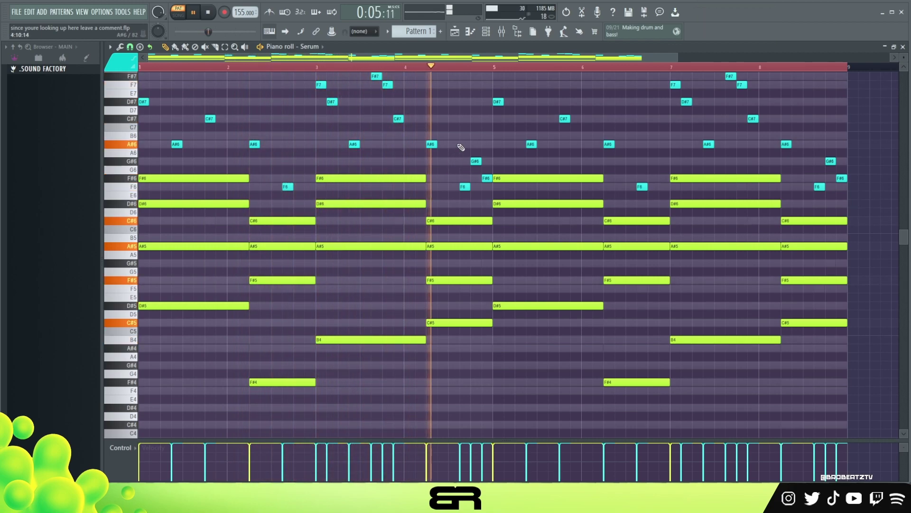
{"action": "key", "text": "space"}
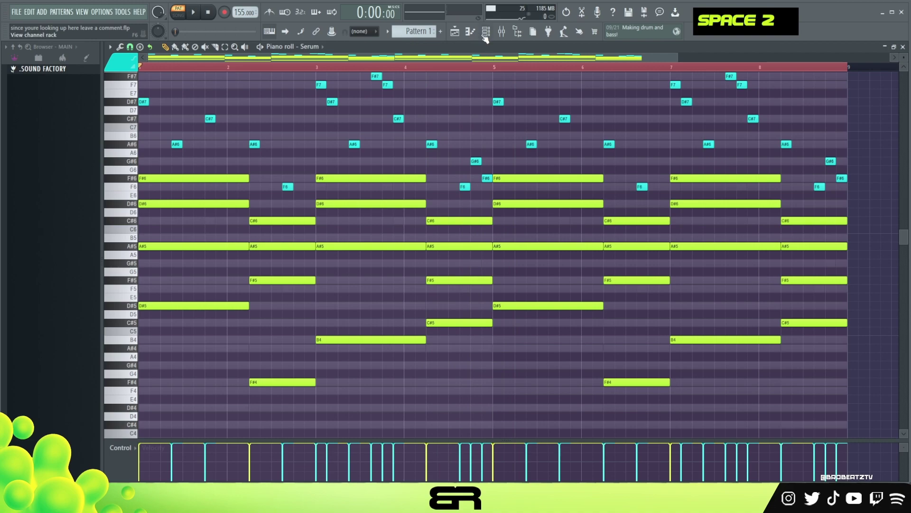
Open the third Serum channel, audition its LD - Simplet sound with a few notes, and close the plugin window.
{"action": "key", "text": "F6"}
{"action": "left_click", "coordinate": [269, 160]}
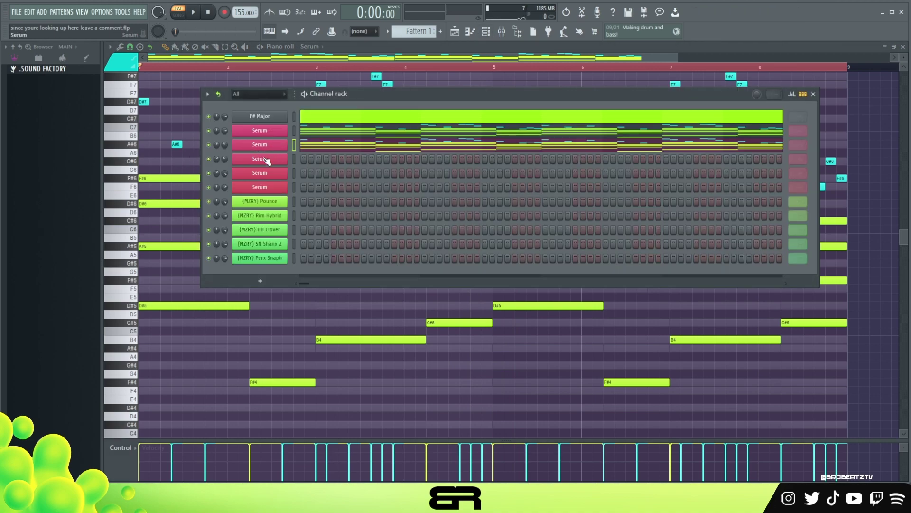
{"action": "key", "text": "e"}
{"action": "key", "text": "g"}
{"action": "key", "text": "e"}
{"action": "key", "text": "g"}
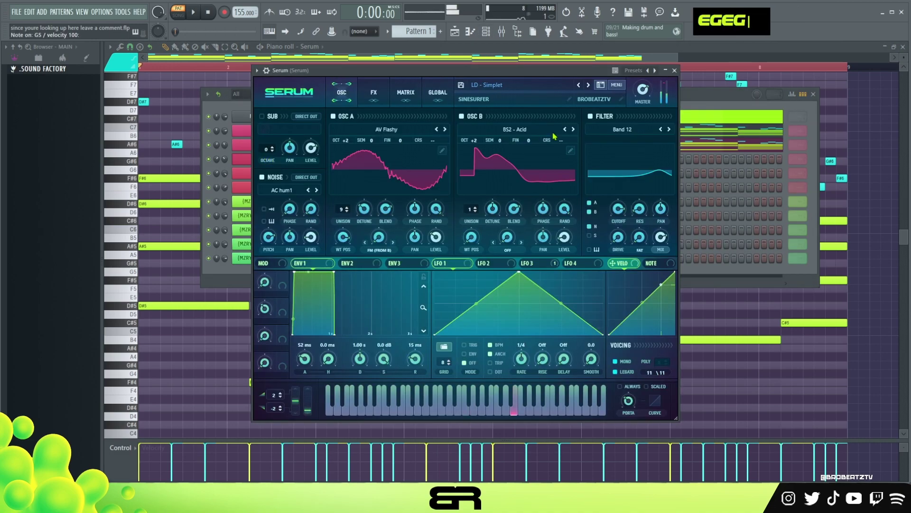
{"action": "left_click", "coordinate": [674, 71]}
Set the piano roll's color for new notes to lime green, color group 1.
{"action": "left_click", "coordinate": [118, 63]}
{"action": "left_click", "coordinate": [117, 84]}
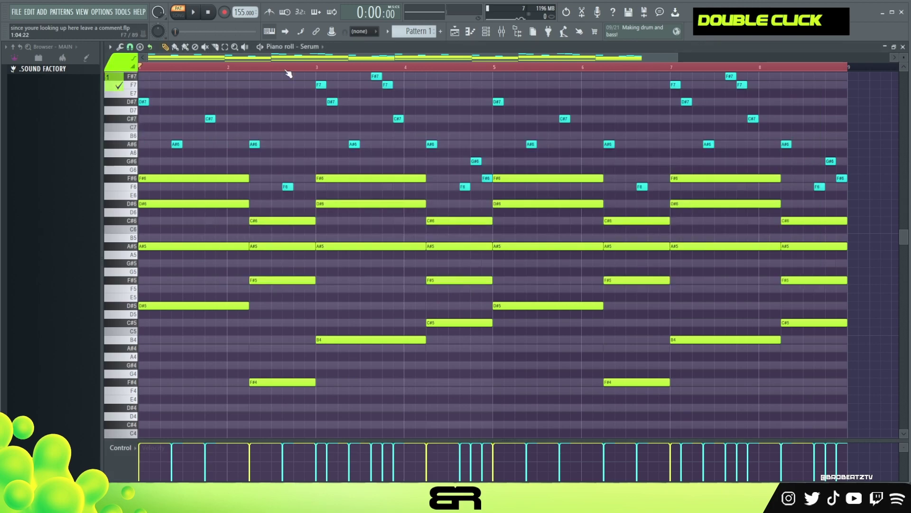
{"action": "left_click", "coordinate": [489, 37]}
{"action": "left_click", "coordinate": [489, 37]}
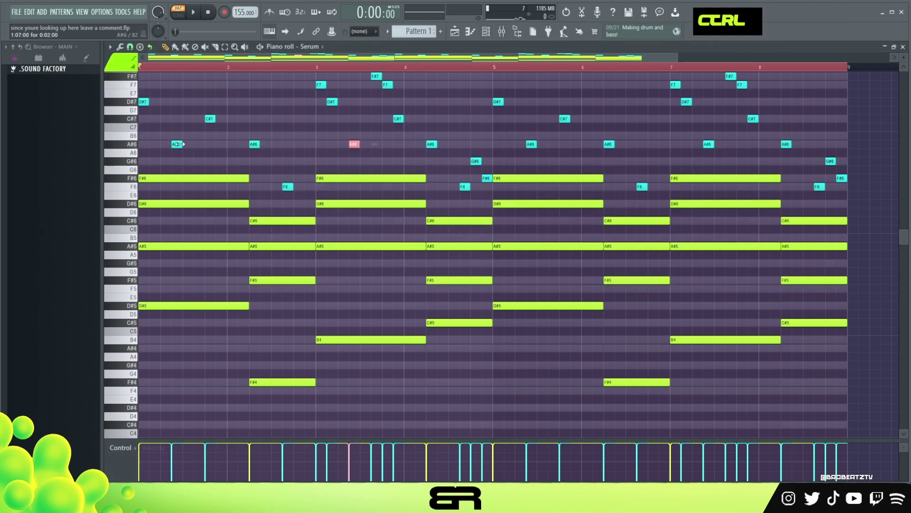
Copy the A#6 melody note of bar 1 and paste it into the third Serum channel's piano roll.
{"action": "left_click_drag", "start_coordinate": [160, 134], "coordinate": [210, 157]}
{"action": "left_click_drag", "start_coordinate": [165, 134], "coordinate": [208, 199]}
{"action": "left_click_drag", "start_coordinate": [167, 134], "coordinate": [192, 152]}
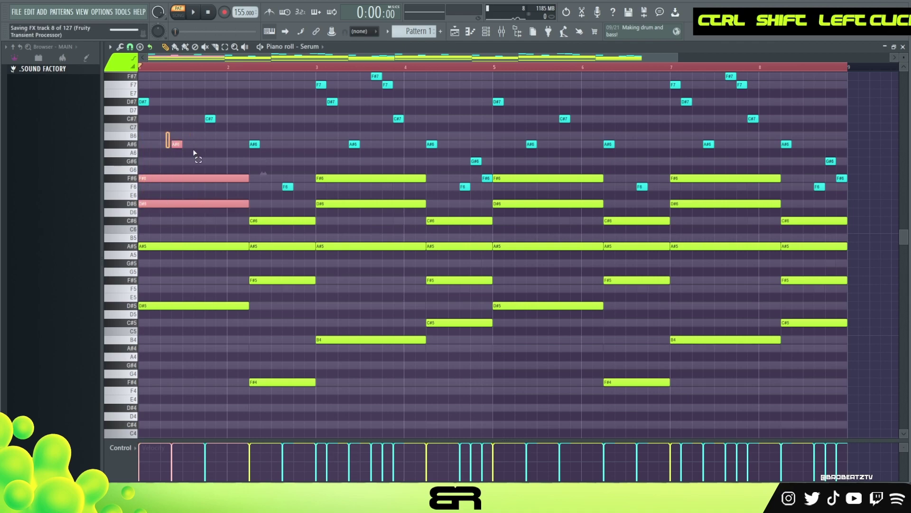
{"action": "right_click", "coordinate": [192, 146]}
{"action": "left_click", "coordinate": [178, 144], "text": "ctrl"}
{"action": "key", "text": "ctrl+z"}
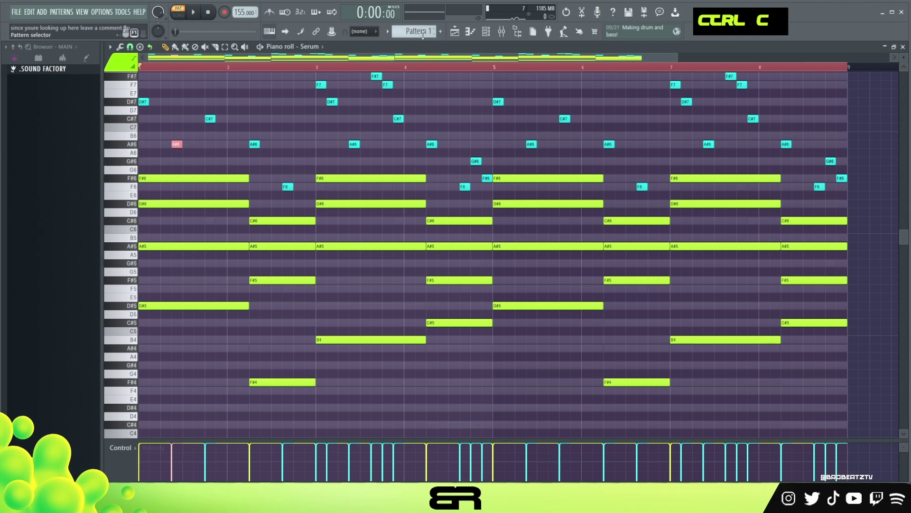
{"action": "left_click", "coordinate": [486, 31]}
{"action": "right_click", "coordinate": [285, 154]}
{"action": "left_click", "coordinate": [305, 157]}
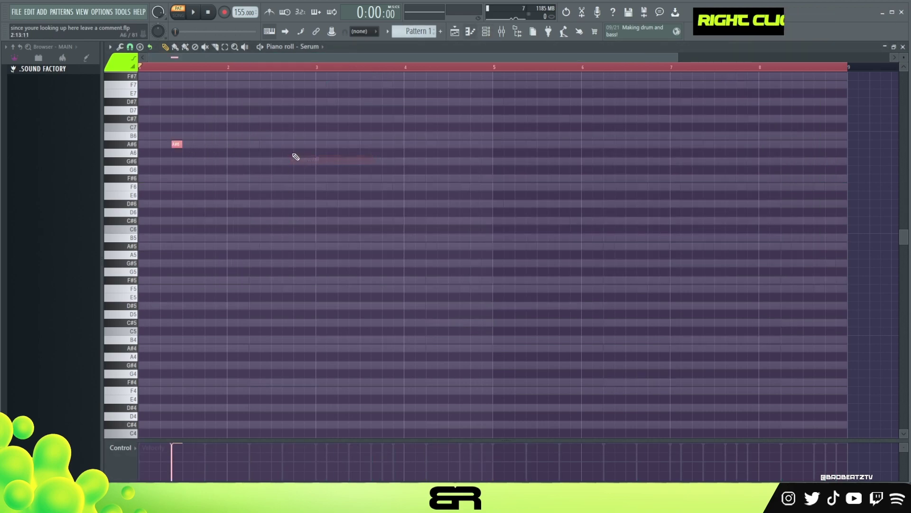
Build a descending C#7, B6, A#6 run of two-step notes from step 5 of bar 1, using the pasted note.
{"action": "scroll", "coordinate": [195, 69], "scroll_direction": "up", "scroll_amount": 4}
{"action": "left_click", "coordinate": [208, 153], "text": "ctrl"}
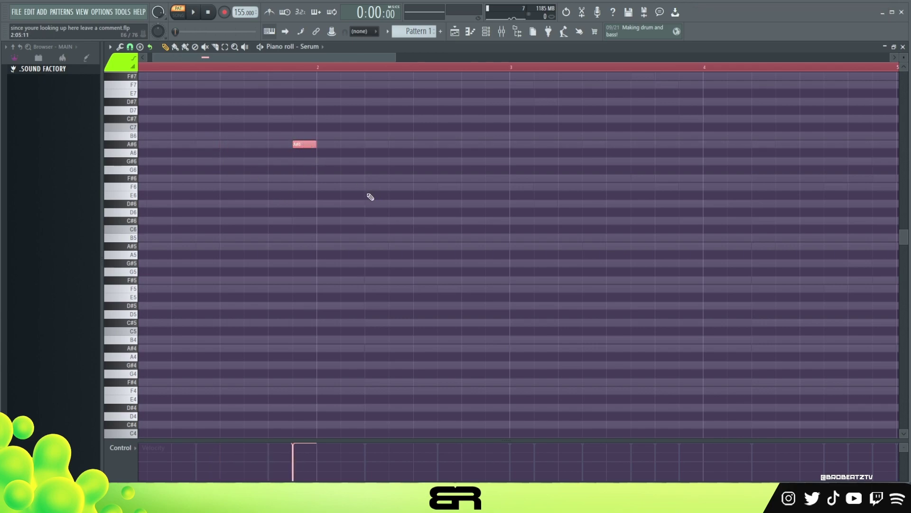
{"action": "left_click", "coordinate": [304, 144], "text": "ctrl"}
{"action": "scroll", "coordinate": [299, 168], "scroll_direction": "up", "scroll_amount": 1}
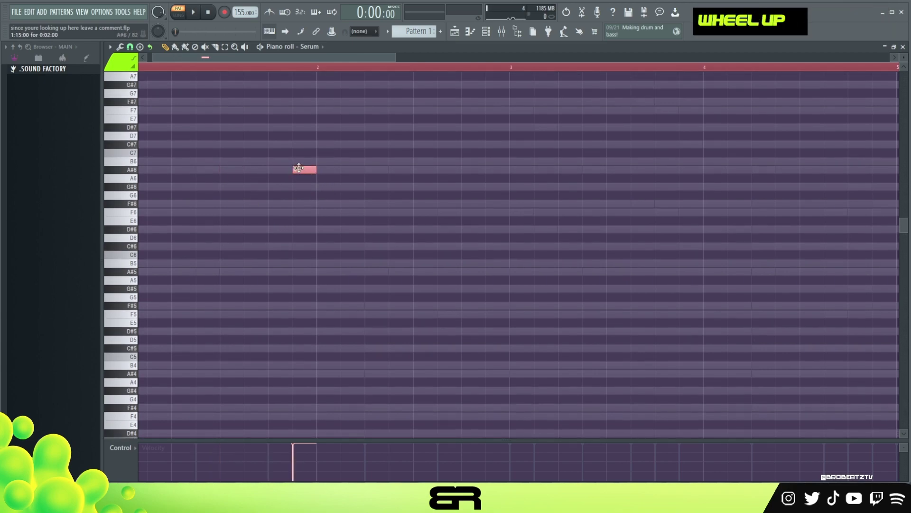
{"action": "left_click", "coordinate": [236, 165], "text": "ctrl"}
{"action": "left_click_drag", "start_coordinate": [234, 168], "coordinate": [205, 156]}
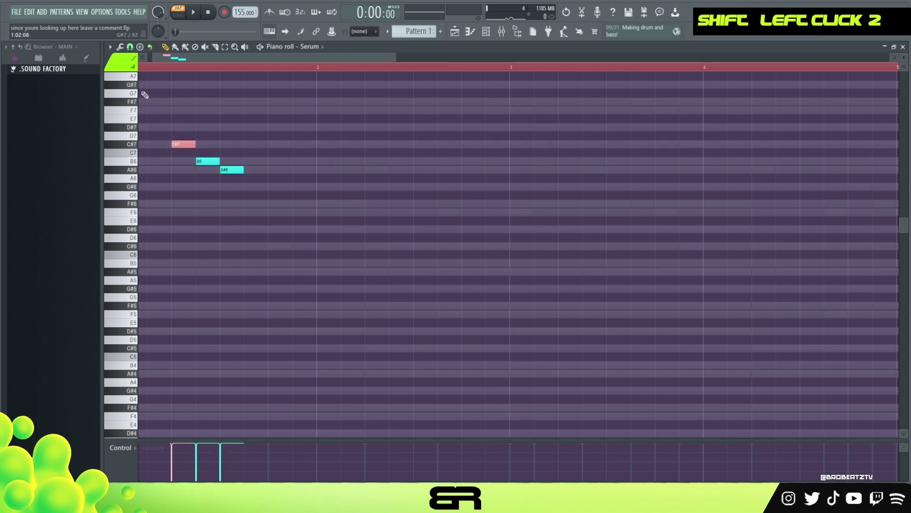
Recolor the C#7 and B6 notes lime green and the A#6 note turquoise.
{"action": "key", "text": "alt+c"}
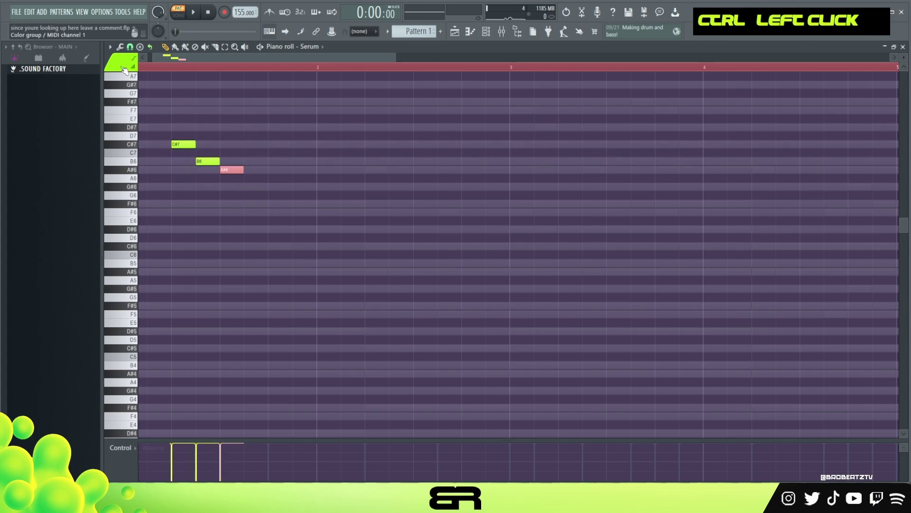
{"action": "left_click", "coordinate": [123, 69]}
{"action": "left_click", "coordinate": [136, 103]}
{"action": "key", "text": "alt+c"}
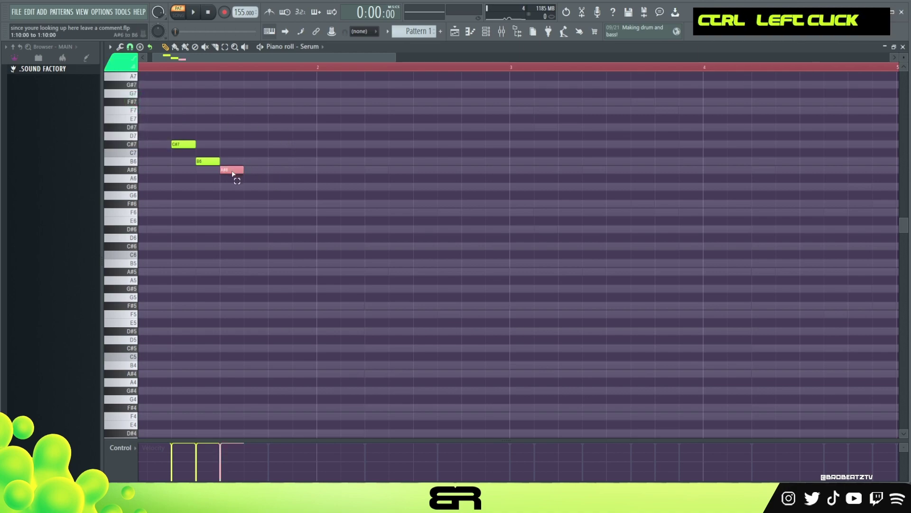
Copy notes of the run into bar 2 and arrange them as an ascending F#6, G#6, A#6 run from step 5.
{"action": "left_click_drag", "start_coordinate": [403, 168], "coordinate": [416, 169]}
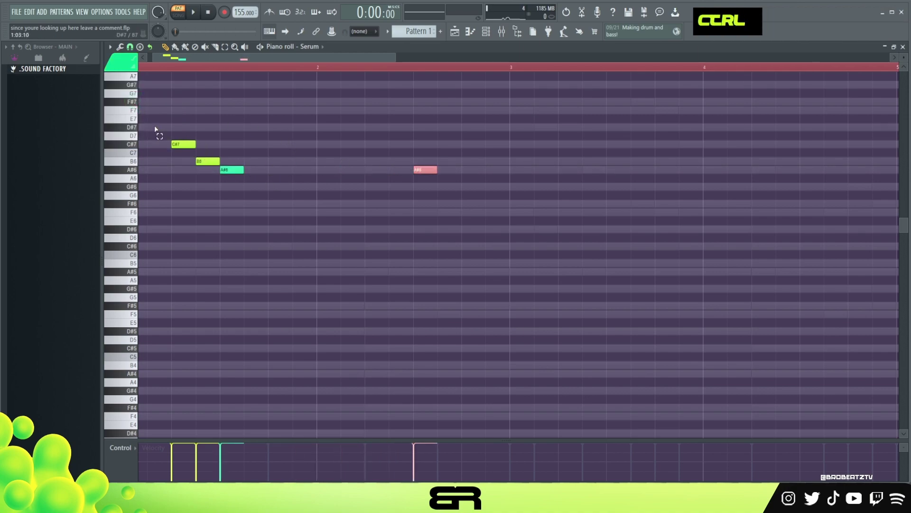
{"action": "left_click_drag", "start_coordinate": [156, 127], "coordinate": [214, 164], "text": "ctrl"}
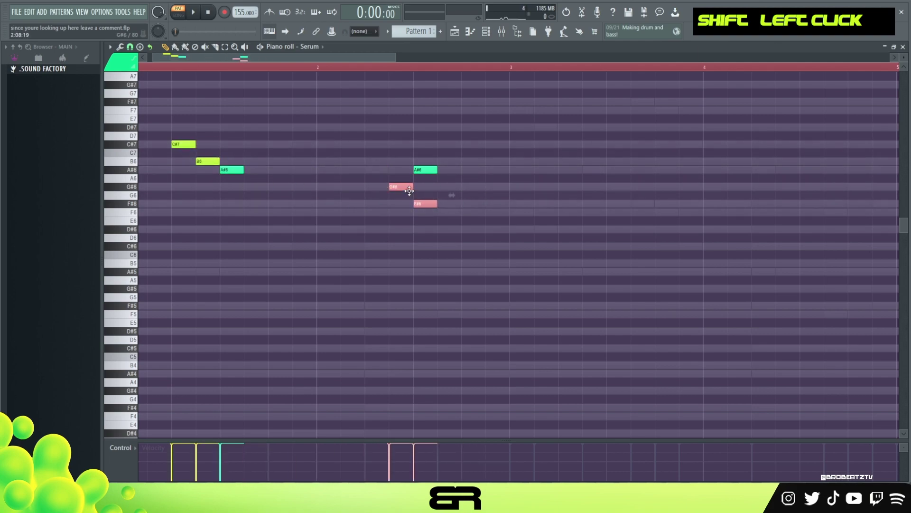
{"action": "left_click_drag", "start_coordinate": [411, 191], "coordinate": [386, 190]}
{"action": "right_click", "coordinate": [385, 205]}
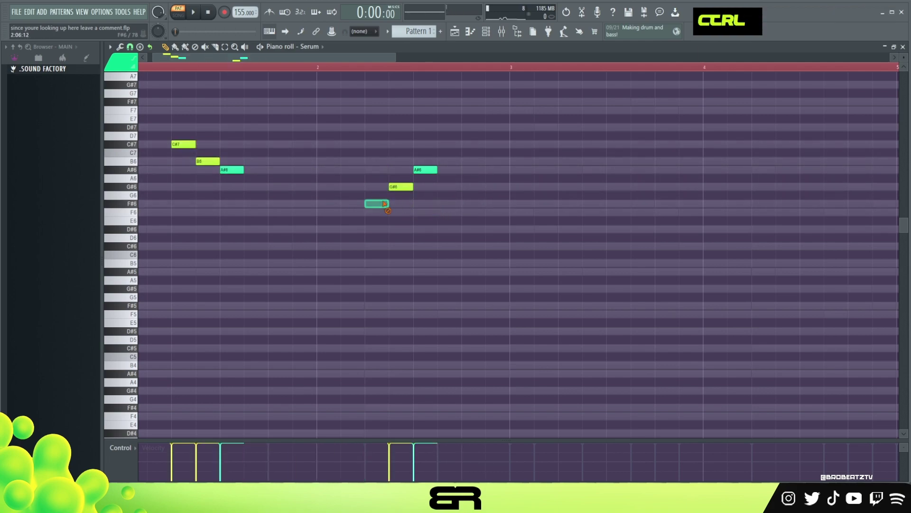
{"action": "left_click", "coordinate": [400, 186], "text": "ctrl"}
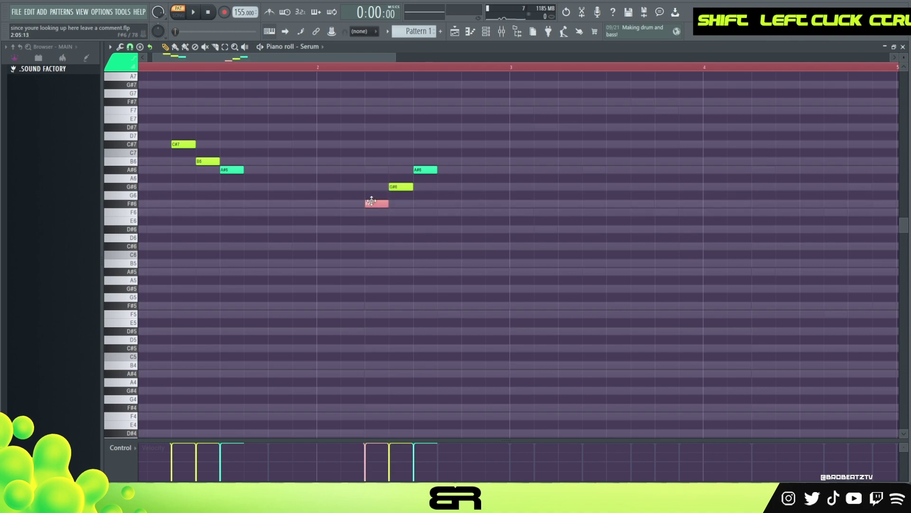
Play back the two runs and lower all of their notes by one octave.
{"action": "key", "text": "space"}
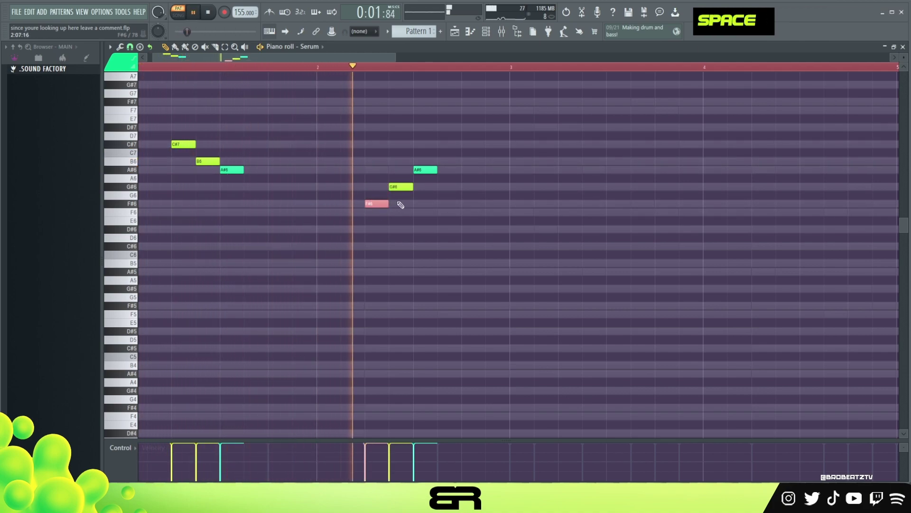
{"action": "key", "text": "ctrl+a"}
{"action": "key", "text": "space"}
{"action": "key", "text": "ctrl+Down"}
{"action": "scroll", "coordinate": [434, 180], "scroll_direction": "down", "scroll_amount": 2}
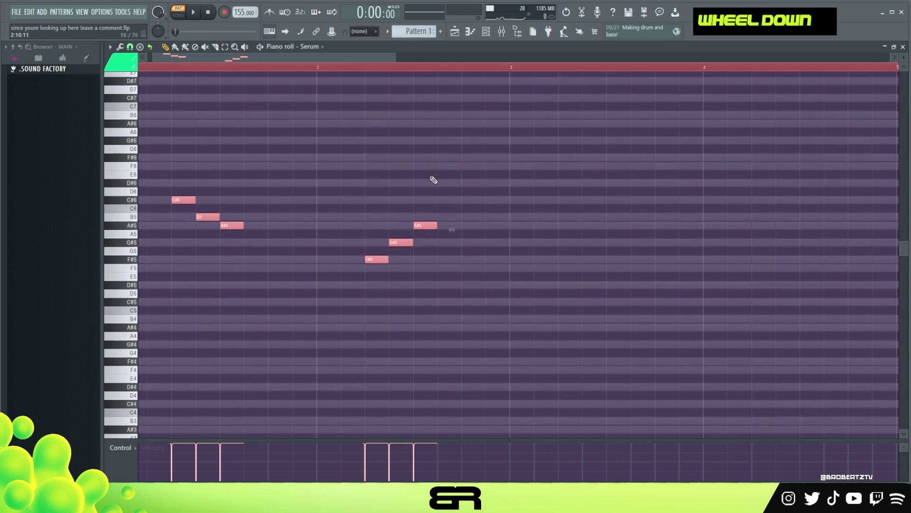
Recolor all six notes of both runs lime green with color group 1.
{"action": "right_click", "coordinate": [258, 171]}
{"action": "left_click_drag", "start_coordinate": [482, 166], "coordinate": [411, 269]}
{"action": "left_click_drag", "start_coordinate": [316, 157], "coordinate": [142, 217]}
{"action": "left_click_drag", "start_coordinate": [154, 149], "coordinate": [431, 281]}
{"action": "left_click", "coordinate": [121, 62]}
{"action": "left_click", "coordinate": [146, 98]}
{"action": "key", "text": "alt+c"}
Move the descending C#6, B5, A#5 run to start at step 13 of bar 1 and play it back.
{"action": "left_click_drag", "start_coordinate": [174, 175], "coordinate": [234, 224]}
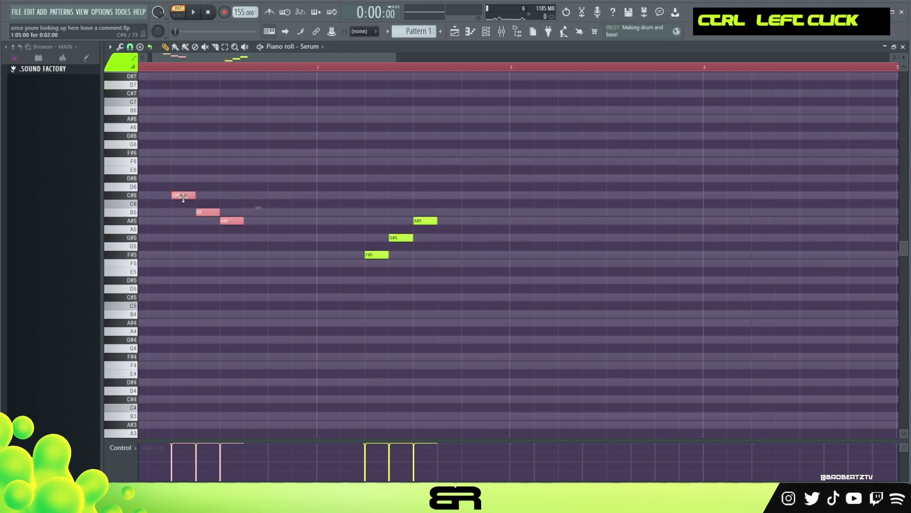
{"action": "left_click", "coordinate": [277, 220]}
{"action": "key", "text": "space"}
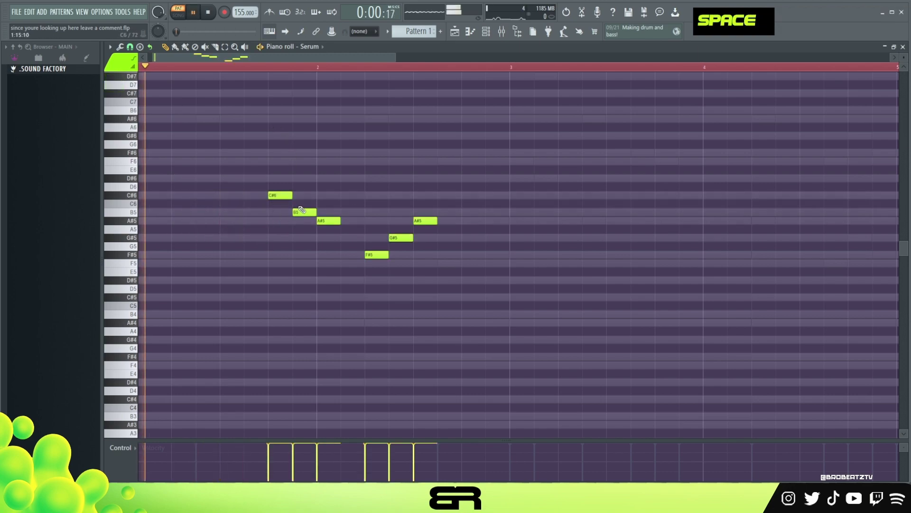
{"action": "key", "text": "space"}
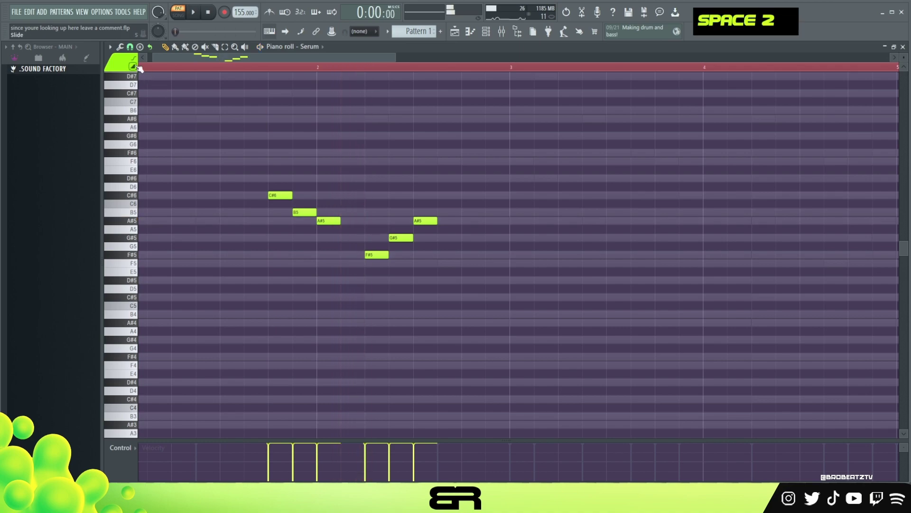
Lower both runs by another octave, to the C#5 to F#4 range, and play them back.
{"action": "key", "text": "ctrl+Down"}
{"action": "key", "text": "ctrl+a"}
{"action": "scroll", "coordinate": [295, 156], "scroll_direction": "down", "scroll_amount": 3}
{"action": "key", "text": "space"}
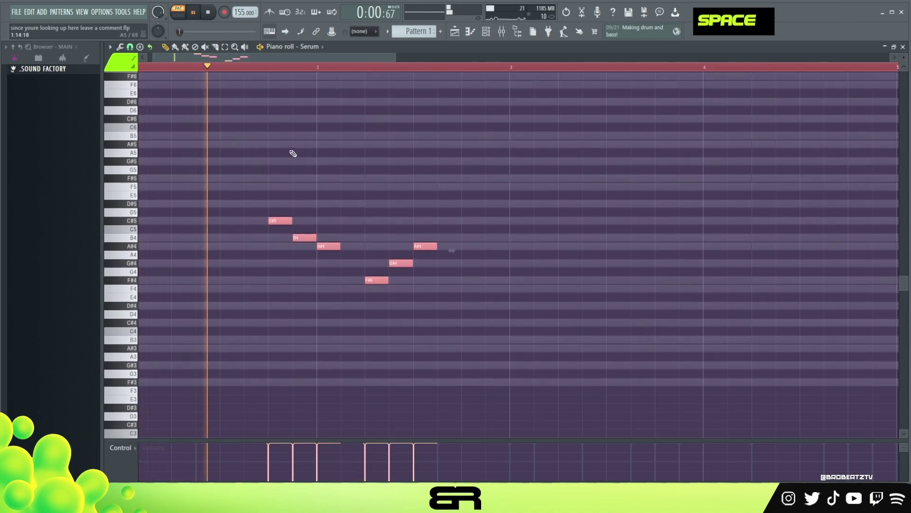
{"action": "key", "text": "space"}
Set the snap to 1/3 beat, move B4 and A#4 earlier so the descending run is spaced in thirds of a beat, and play it.
{"action": "left_click", "coordinate": [130, 47]}
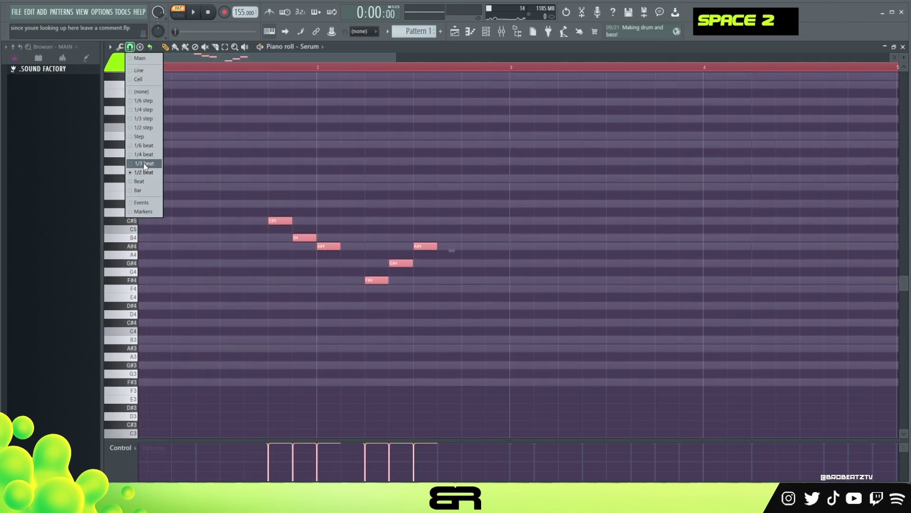
{"action": "left_click", "coordinate": [145, 163]}
{"action": "right_click", "coordinate": [299, 230]}
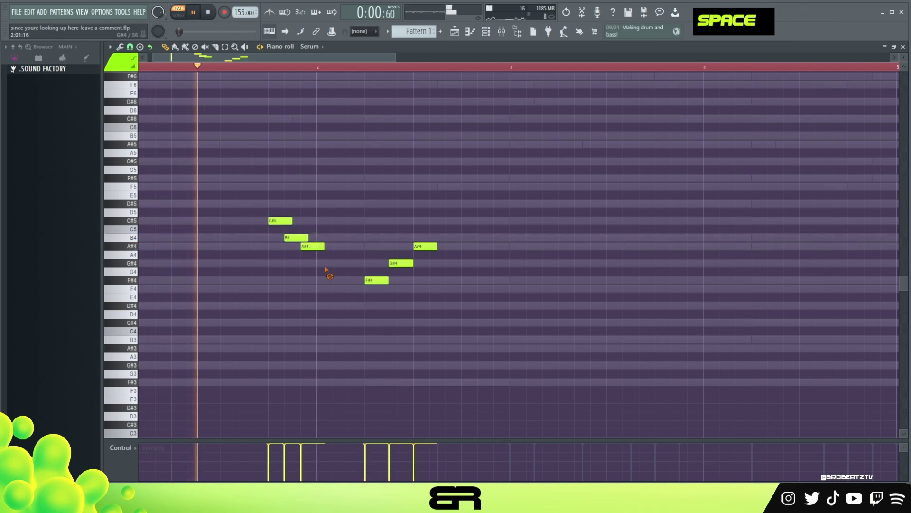
{"action": "right_click", "coordinate": [325, 267]}
{"action": "key", "text": "space"}
{"action": "key", "text": "space"}
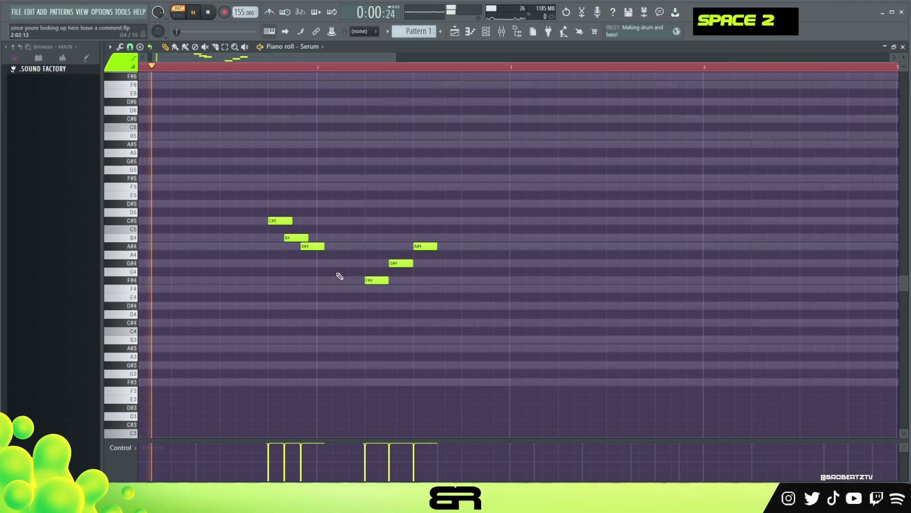
Move the G#4 and A#4 notes of bar 2 later so the ascending run is spaced two thirds of a beat apart.
{"action": "right_click", "coordinate": [399, 264]}
{"action": "left_click", "coordinate": [398, 264]}
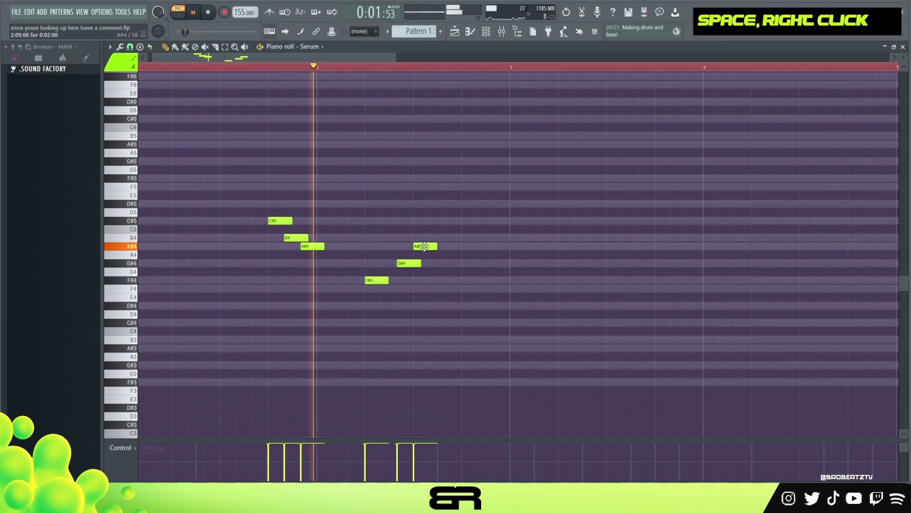
{"action": "left_click_drag", "start_coordinate": [414, 247], "coordinate": [430, 247]}
{"action": "key", "text": "space"}
{"action": "key", "text": "space"}
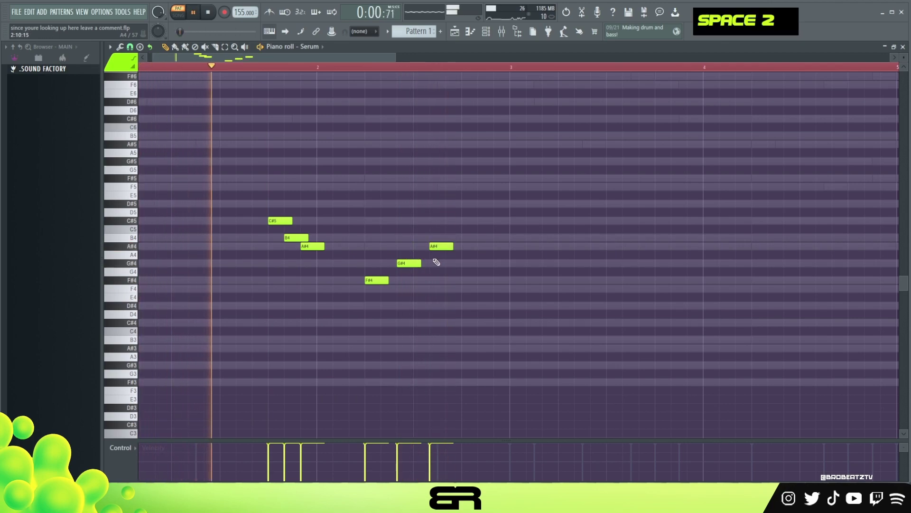
Lengthen F#4 and G#4 to reach the following notes and extend the final A#4 to just before bar 3, checking by playback.
{"action": "left_click_drag", "start_coordinate": [388, 280], "coordinate": [503, 246]}
{"action": "key", "text": "space"}
{"action": "key", "text": "space"}
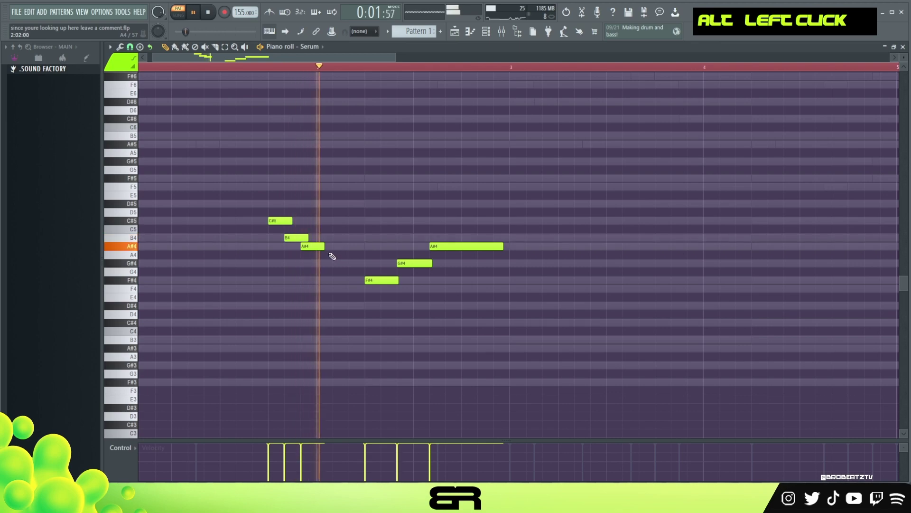
{"action": "key", "text": "space"}
{"action": "key", "text": "space"}
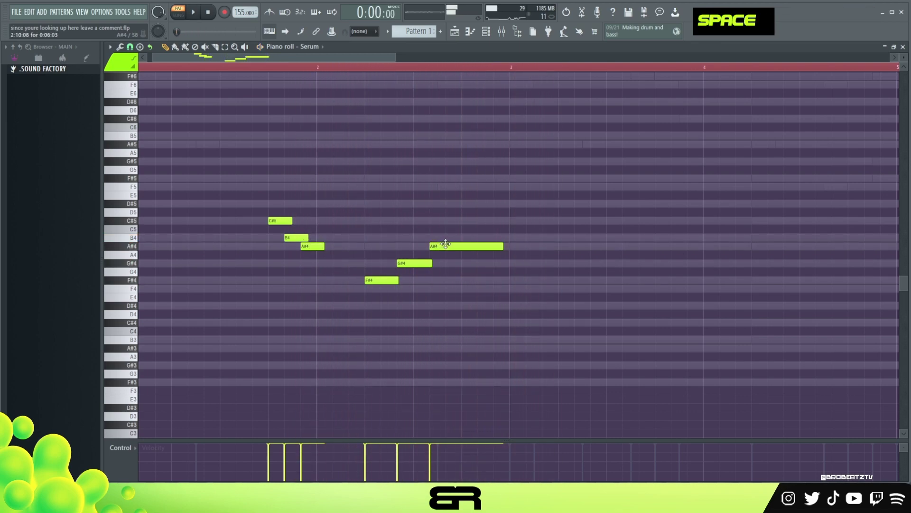
{"action": "left_click_drag", "start_coordinate": [503, 246], "coordinate": [495, 247]}
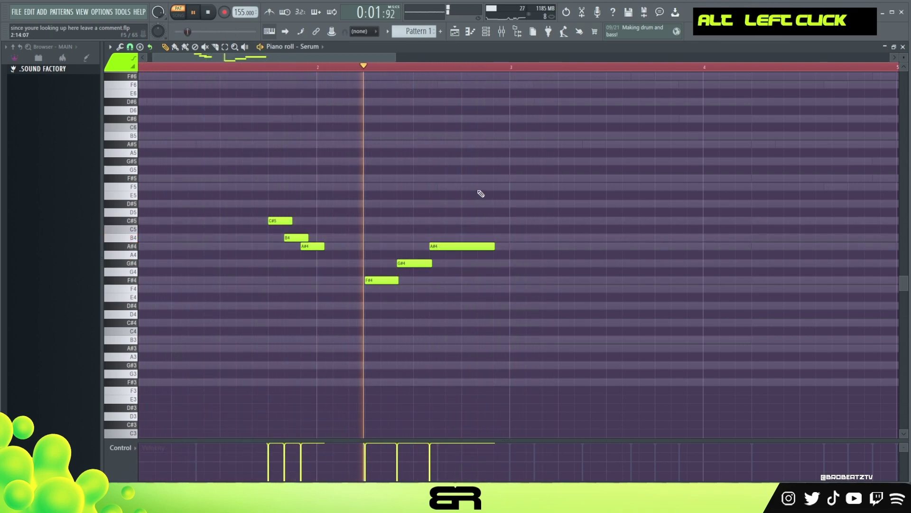
{"action": "key", "text": "space"}
Lower all notes of both runs by one more octave, to the C#4 to F#3 range, and play back the pattern.
{"action": "key", "text": "ctrl+a"}
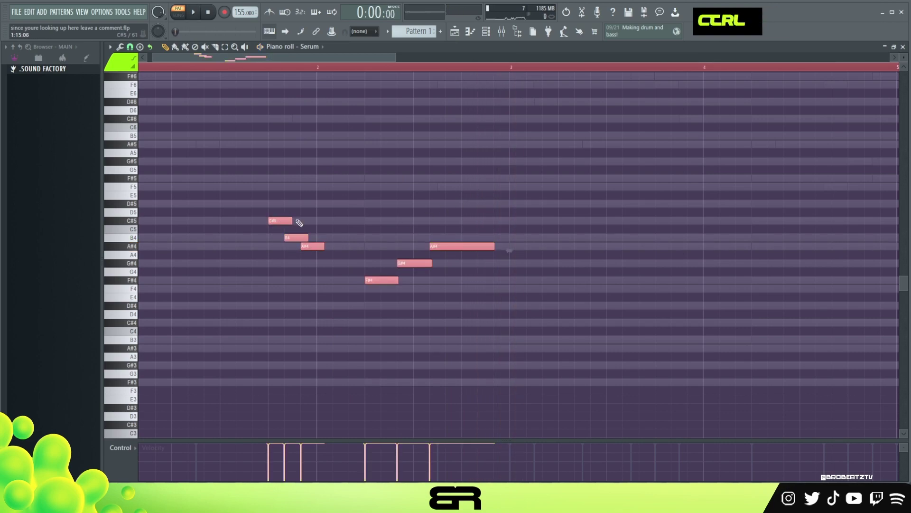
{"action": "key", "text": "ctrl+Down"}
{"action": "key", "text": "space"}
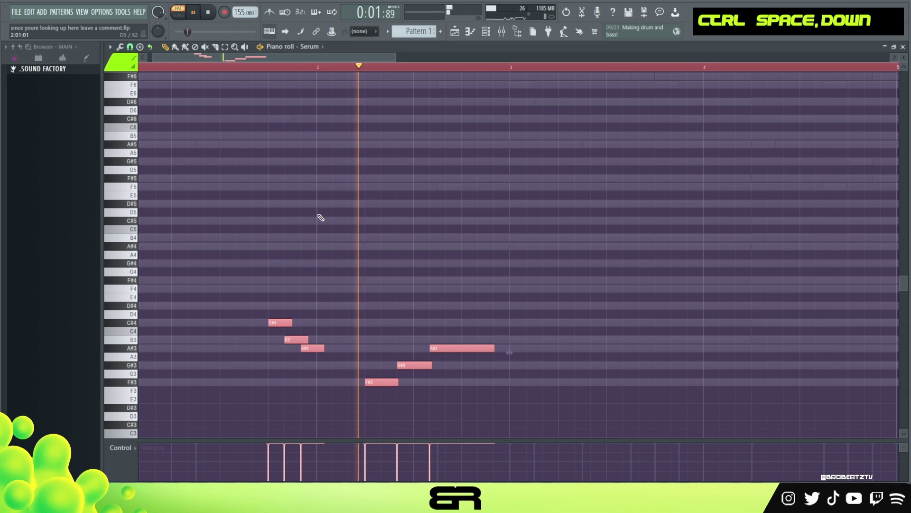
Raise both runs one octave, to the C#5 to F#4 range, and duplicate the phrase into bars 3 and 4.
{"action": "key", "text": "space"}
{"action": "key", "text": "ctrl+Up"}
{"action": "left_click_drag", "start_coordinate": [285, 221], "coordinate": [669, 229]}
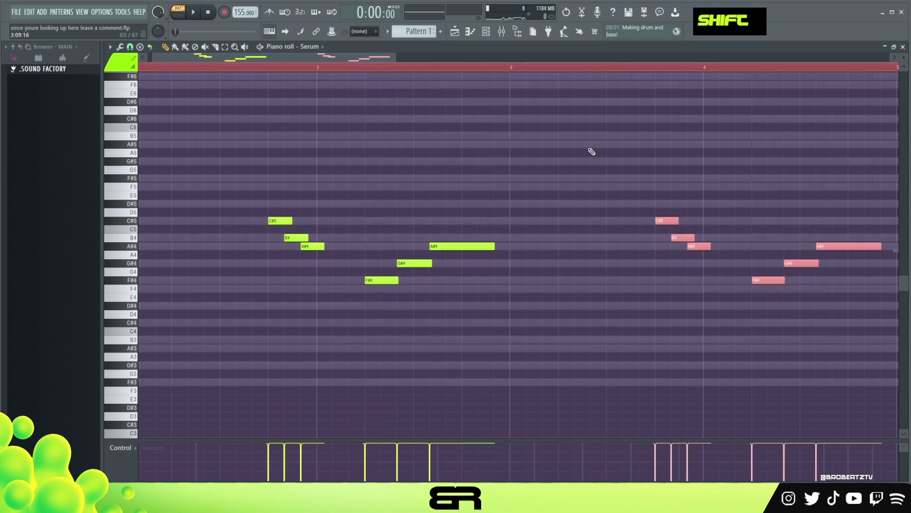
Move bar 4's last note later, change it to C#5 reaching bar 5, and lengthen the preceding G#4 to meet it.
{"action": "left_click_drag", "start_coordinate": [369, 63], "coordinate": [456, 70]}
{"action": "right_click", "coordinate": [582, 171]}
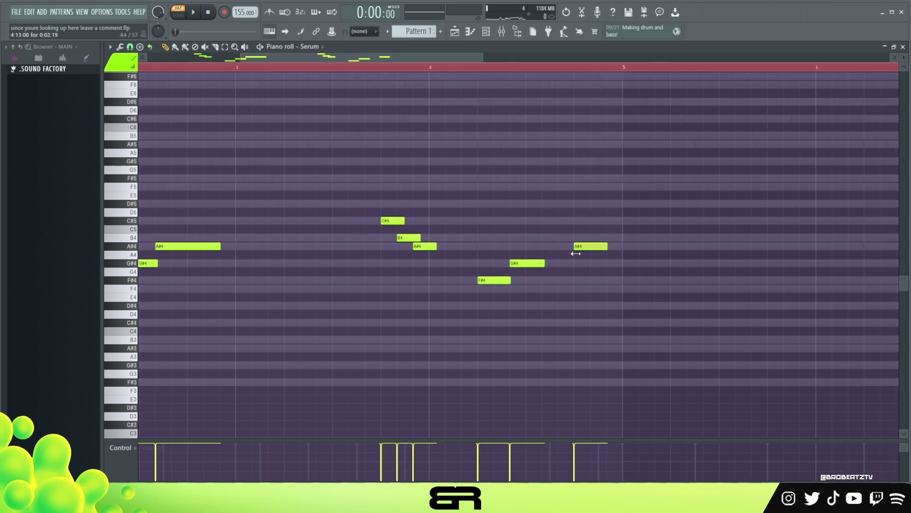
{"action": "left_click", "coordinate": [588, 245], "text": "ctrl"}
{"action": "left_click", "coordinate": [391, 221], "text": "ctrl"}
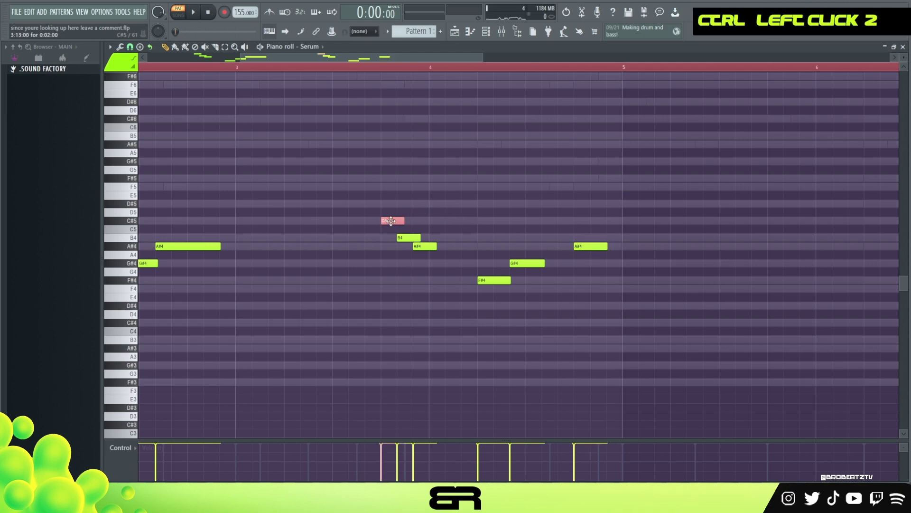
{"action": "left_click_drag", "start_coordinate": [545, 263], "coordinate": [573, 263]}
Play back the four-bar phrase and trim the end of its last C#5 to stop just before bar 5.
{"action": "key", "text": "space"}
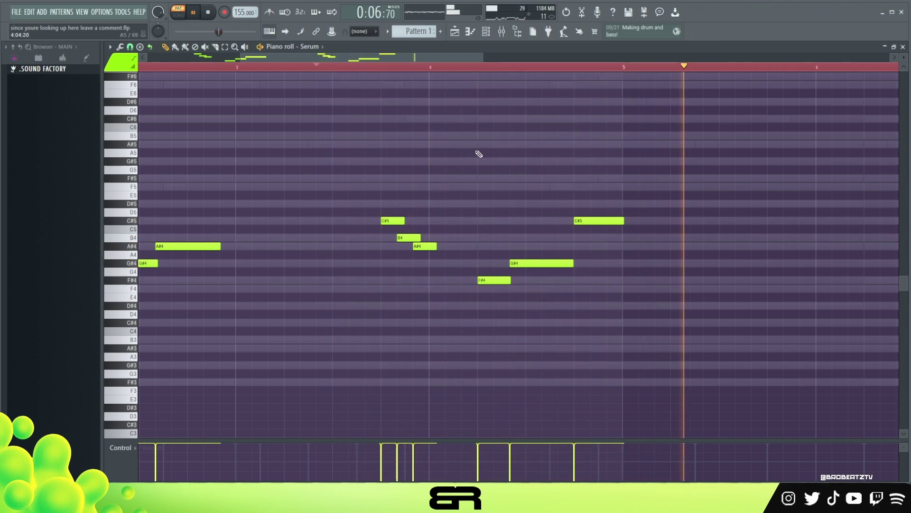
{"action": "key", "text": "space"}
{"action": "key", "text": "space"}
{"action": "left_click_drag", "start_coordinate": [623, 221], "coordinate": [621, 222]}
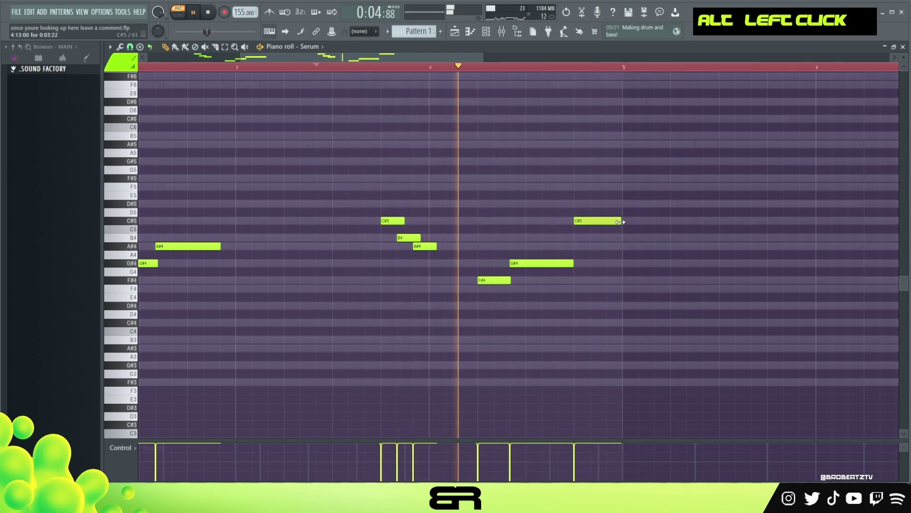
{"action": "right_click", "coordinate": [563, 189], "text": "ctrl"}
{"action": "key", "text": "space"}
Duplicate all notes of the four-bar phrase into bars 5 to 8.
{"action": "key", "text": "ctrl+a"}
{"action": "left_click_drag", "start_coordinate": [218, 238], "coordinate": [576, 238]}
{"action": "right_click", "coordinate": [457, 81]}
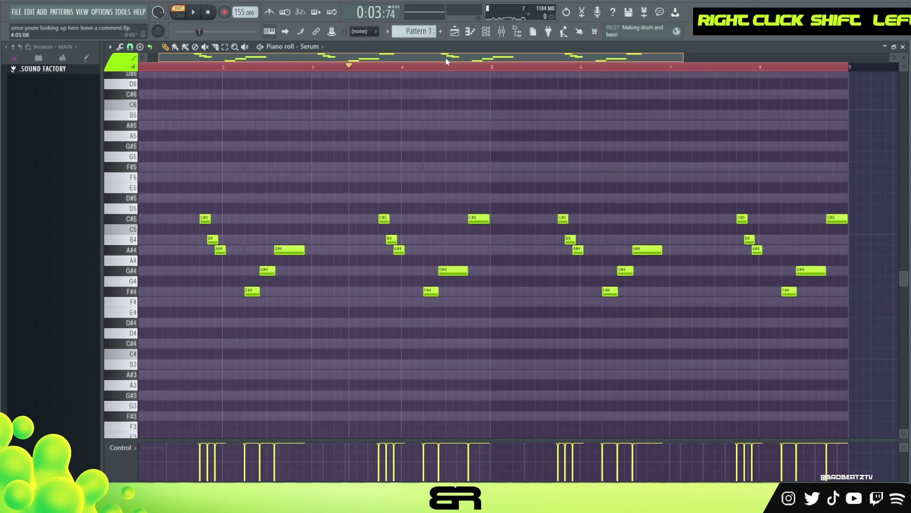
In bar 8, lower the long G#4 to F4 and the final C#5 to C#4, ending it slightly before bar 9.
{"action": "left_click_drag", "start_coordinate": [446, 58], "coordinate": [478, 127]}
{"action": "right_click", "coordinate": [635, 230]}
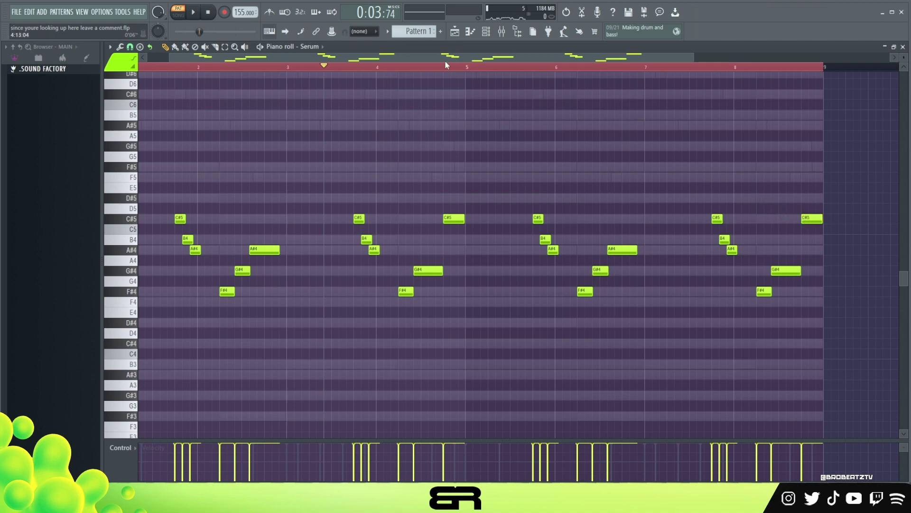
{"action": "scroll", "coordinate": [475, 61], "scroll_direction": "up", "scroll_amount": 4}
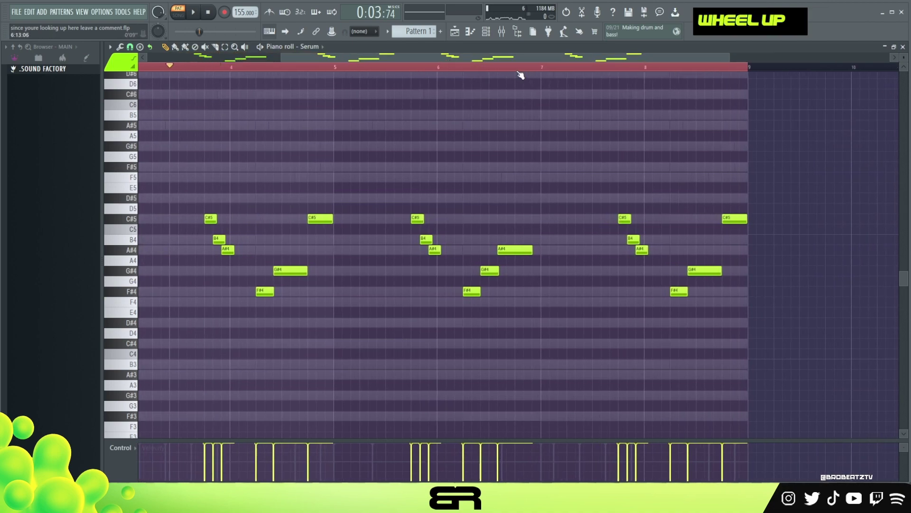
{"action": "scroll", "coordinate": [520, 74], "scroll_direction": "up", "scroll_amount": 4}
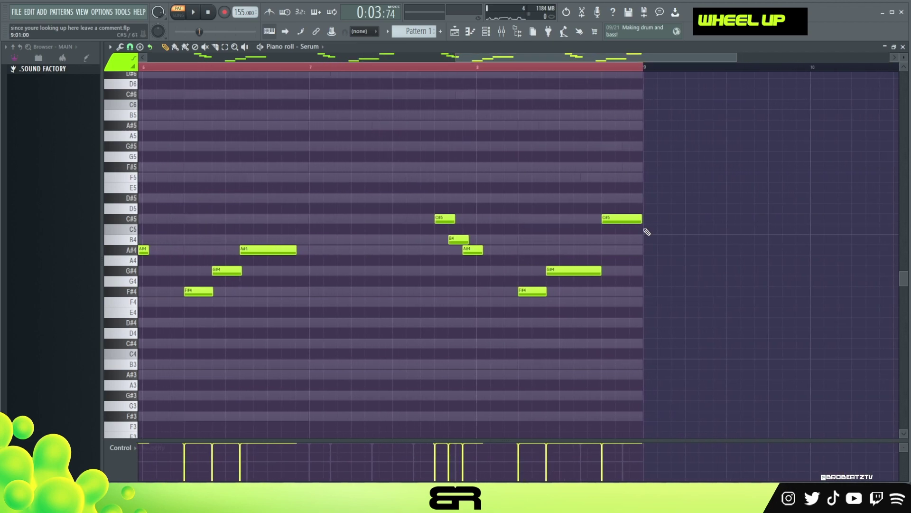
{"action": "left_click_drag", "start_coordinate": [571, 271], "coordinate": [570, 302]}
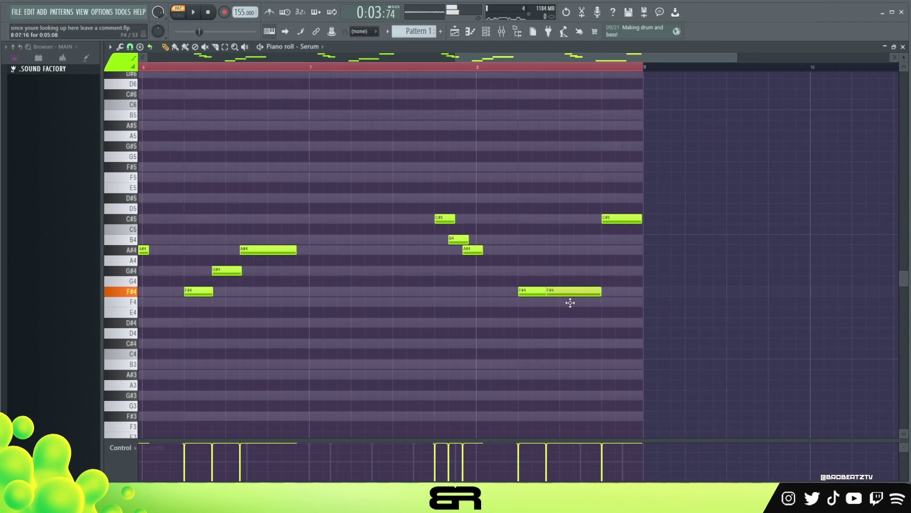
{"action": "left_click", "coordinate": [573, 305], "text": "ctrl"}
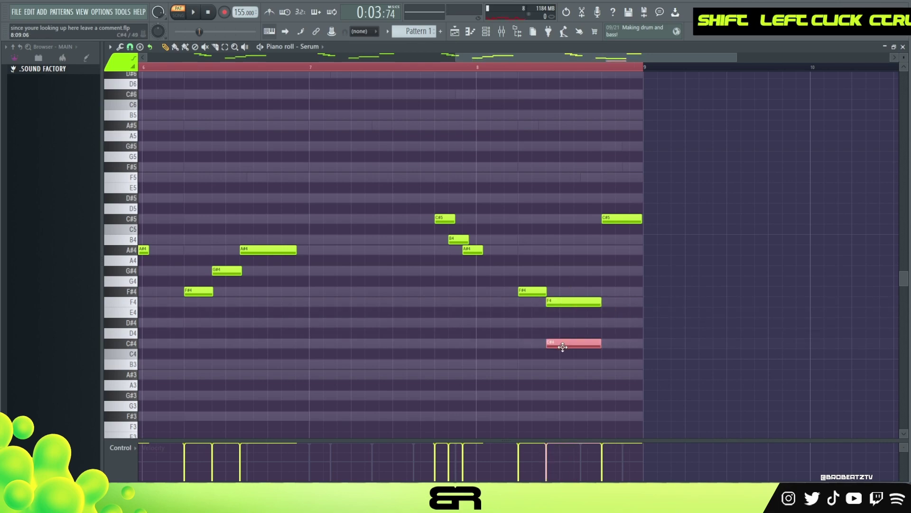
{"action": "left_click_drag", "start_coordinate": [646, 346], "coordinate": [623, 356]}
{"action": "left_click", "coordinate": [631, 342]}
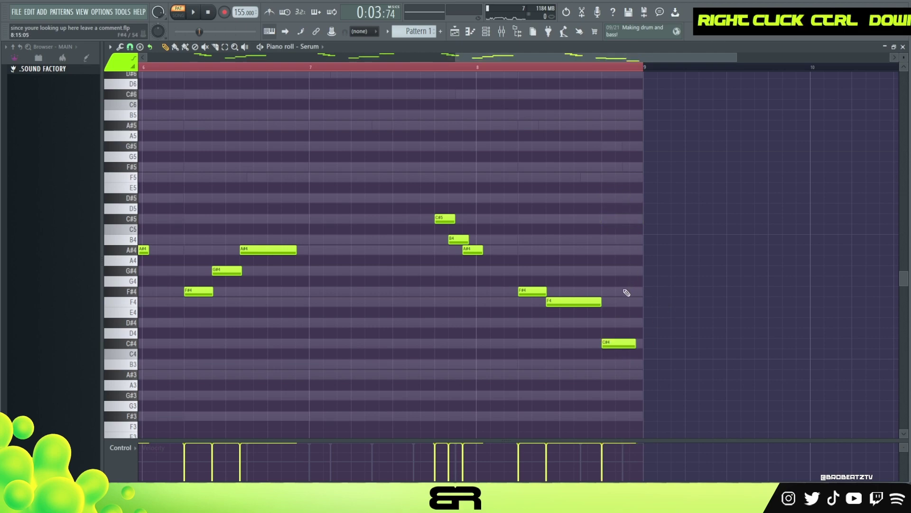
Play back the pattern and extend the final C#4 slightly towards the end of bar 8.
{"action": "key", "text": "space"}
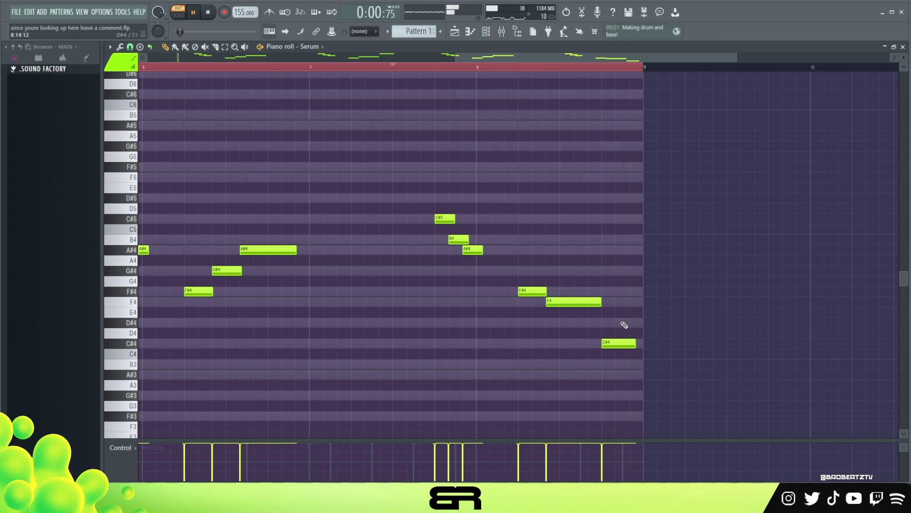
{"action": "key", "text": "space"}
{"action": "left_click_drag", "start_coordinate": [635, 342], "coordinate": [638, 343]}
{"action": "right_click", "coordinate": [584, 260], "text": "ctrl"}
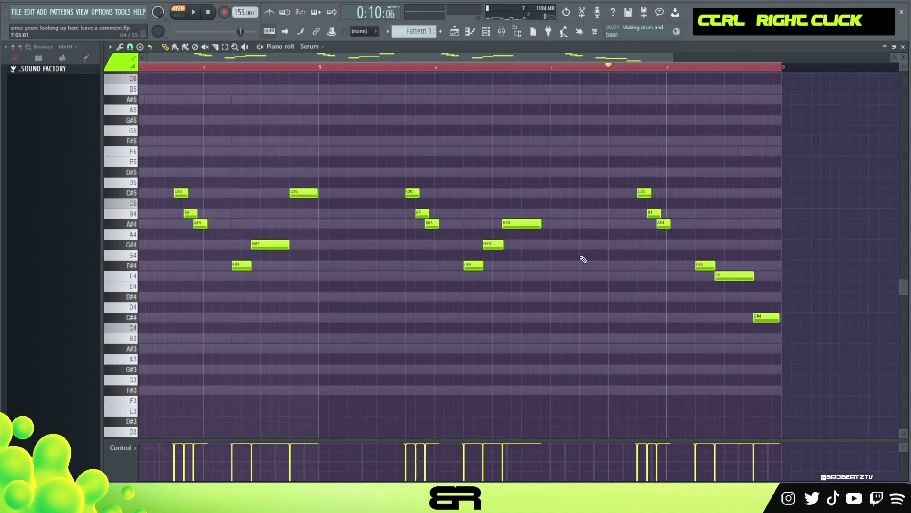
{"action": "scroll", "coordinate": [446, 157], "scroll_direction": "up", "scroll_amount": 3}
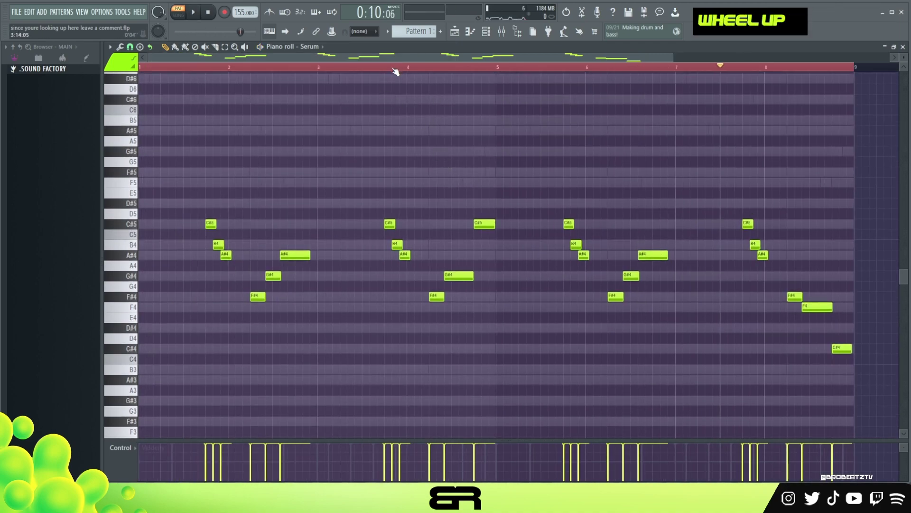
Play the pattern with the channel rack open and copy the third Serum channel's counter-melody to the fourth Serum channel.
{"action": "left_click", "coordinate": [491, 36]}
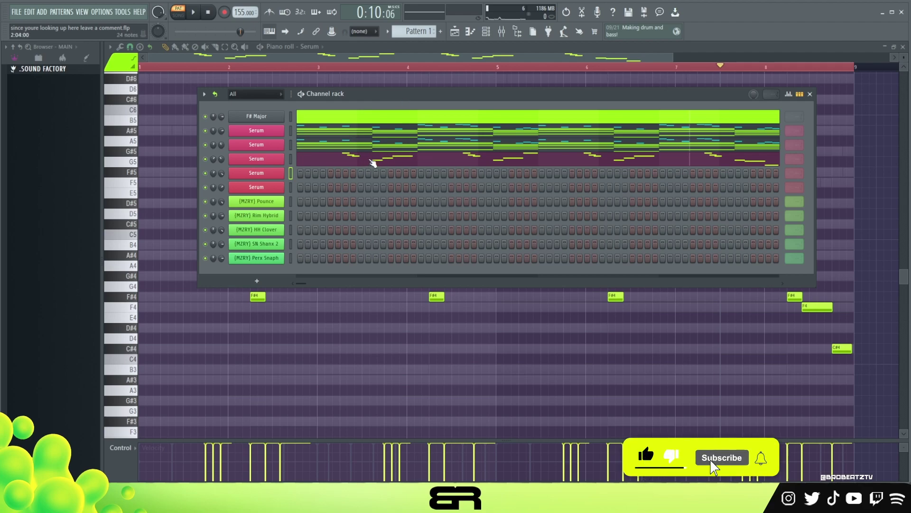
{"action": "left_click_drag", "start_coordinate": [459, 87], "coordinate": [441, 85]}
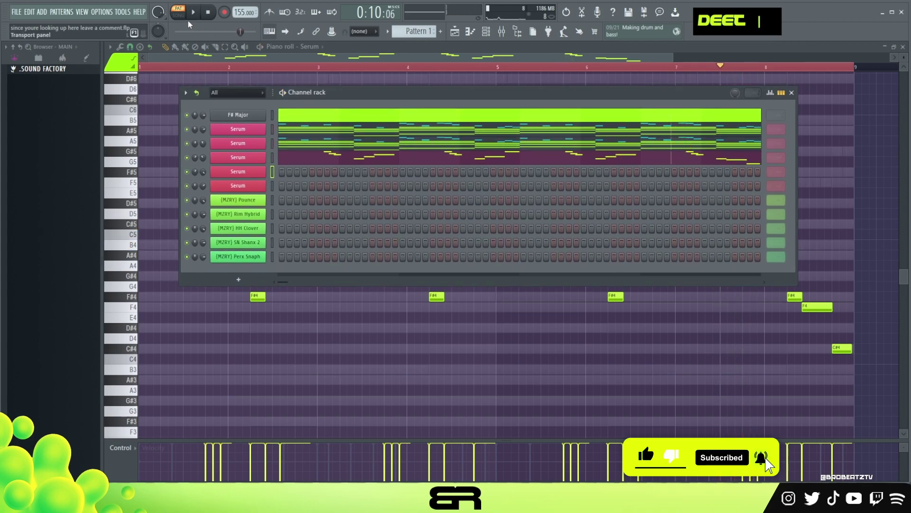
{"action": "key", "text": "space"}
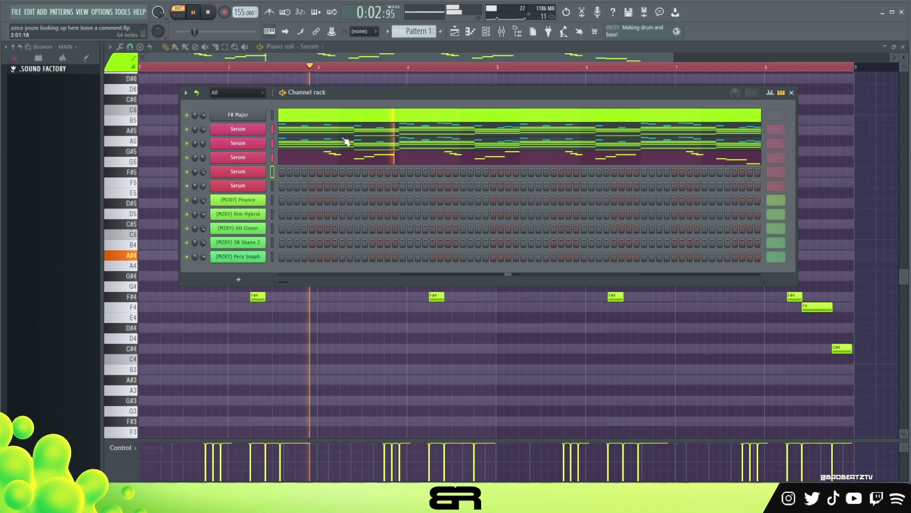
{"action": "key", "text": "space"}
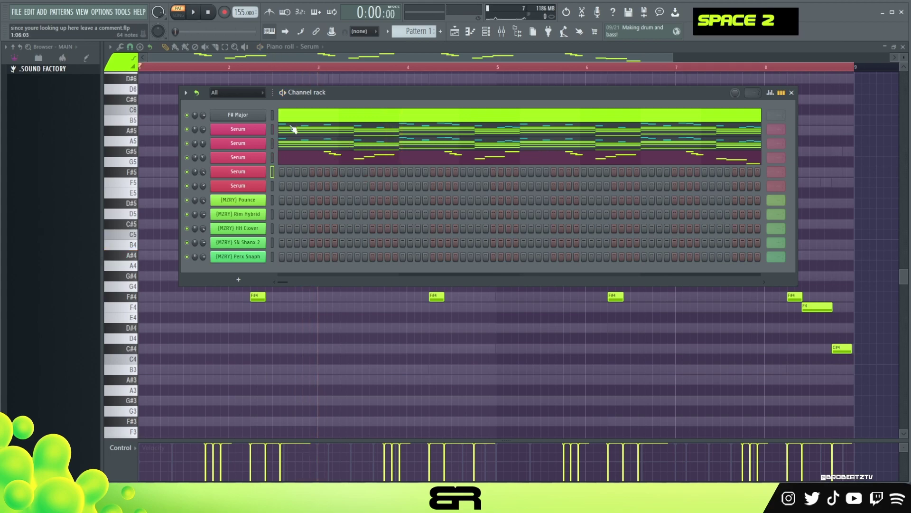
{"action": "right_click", "coordinate": [249, 161]}
{"action": "left_click", "coordinate": [376, 167]}
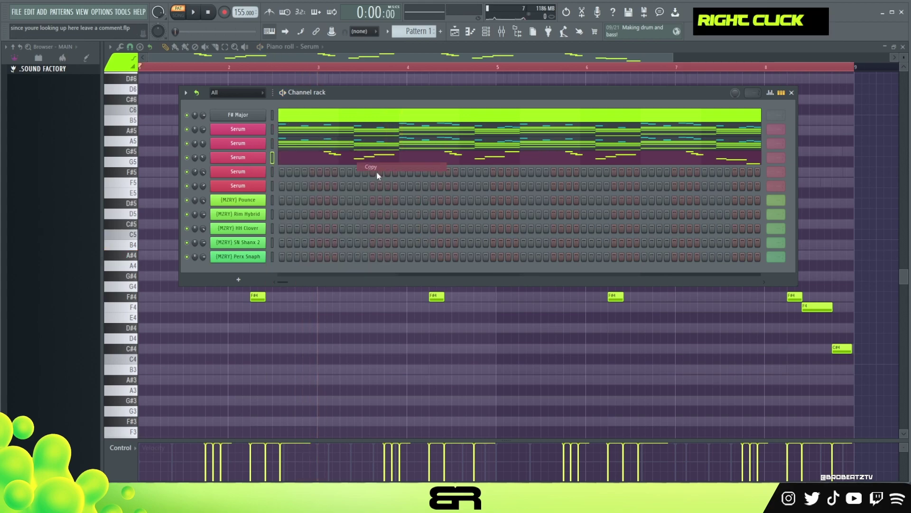
{"action": "right_click", "coordinate": [252, 172]}
{"action": "left_click", "coordinate": [371, 190]}
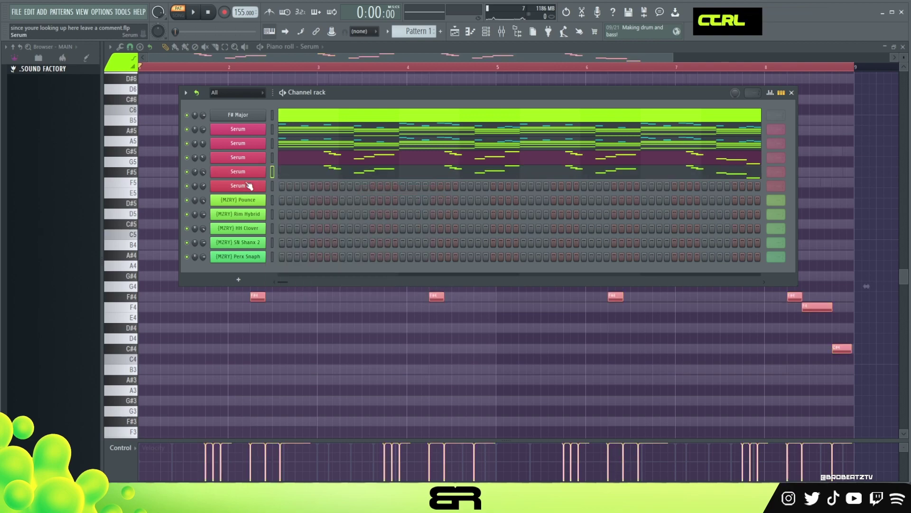
Try the fourth Serum channel's counter-melody one octave lower, then raise it to the C#6 to C#5 range, checking by playback.
{"action": "double_click", "coordinate": [249, 185], "text": "ctrl"}
{"action": "left_click", "coordinate": [272, 171], "text": "ctrl"}
{"action": "key", "text": "space"}
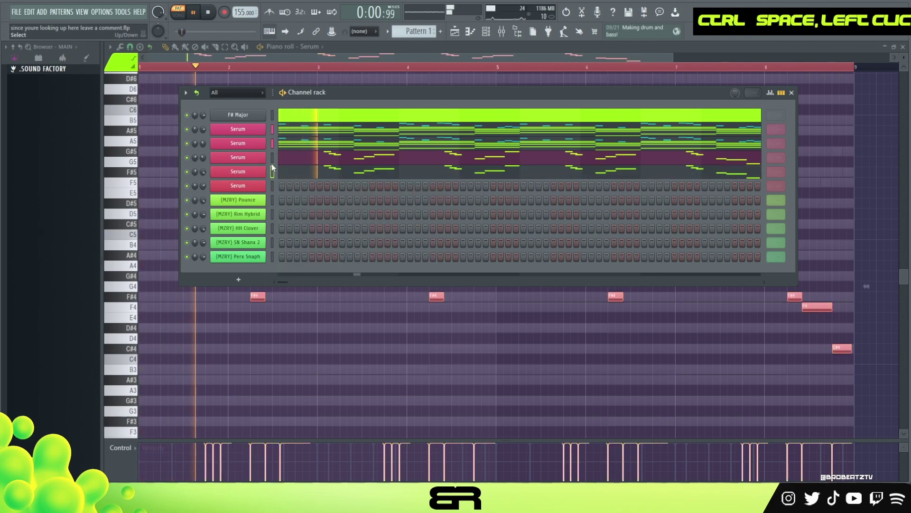
{"action": "left_click", "coordinate": [289, 171]}
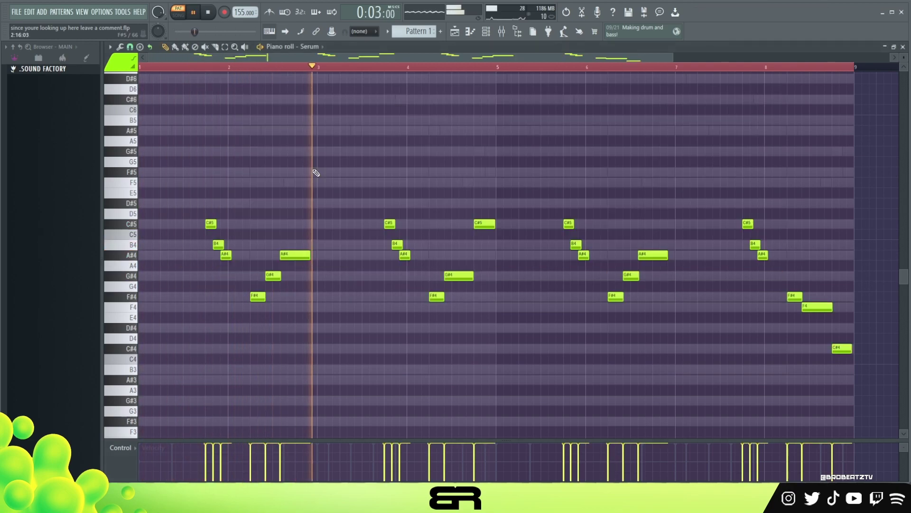
{"action": "key", "text": "space"}
{"action": "key", "text": "ctrl+a"}
{"action": "key", "text": "ctrl+Down"}
{"action": "key", "text": "space"}
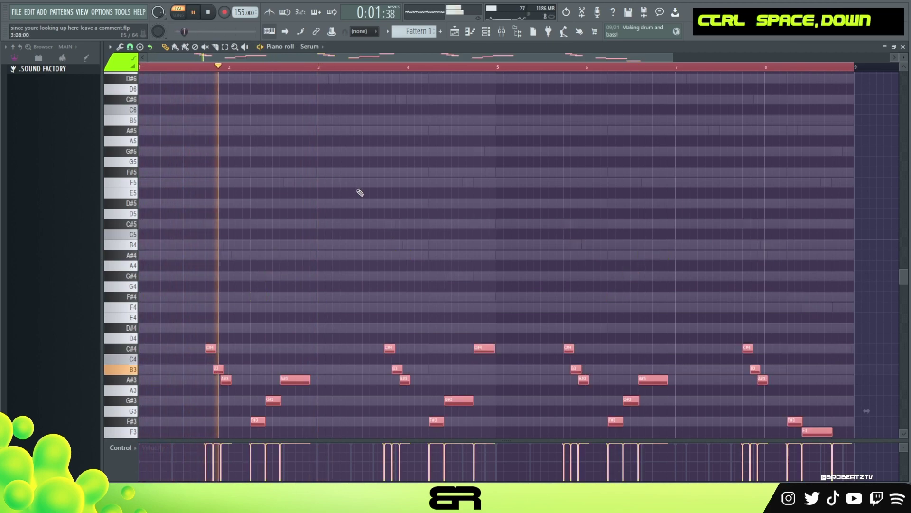
{"action": "key", "text": "ctrl+Up"}
{"action": "key", "text": "ctrl+Up"}
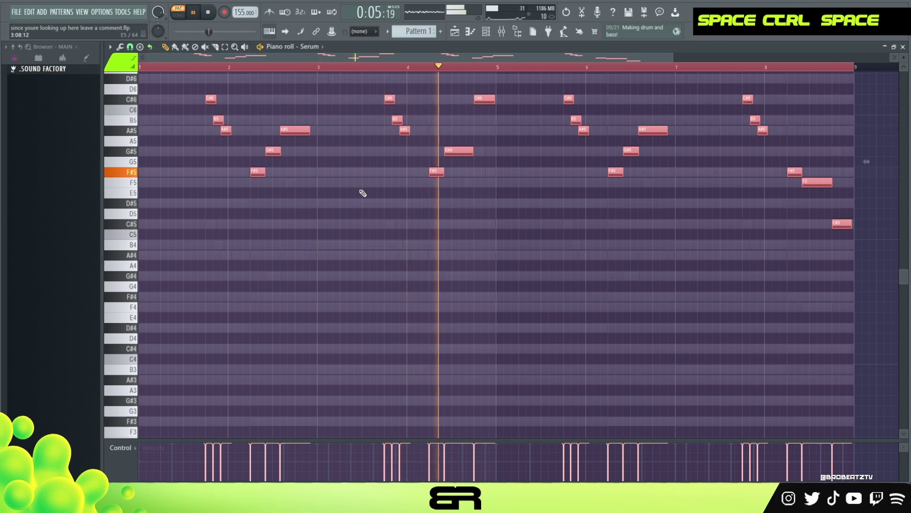
{"action": "key", "text": "space"}
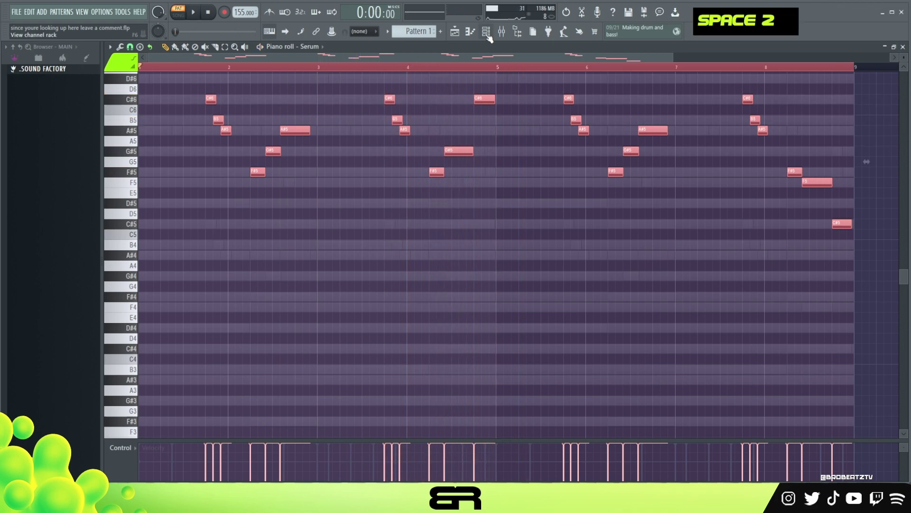
Copy the first Serum channel's chords and melody to the fifth Serum channel and start playback.
{"action": "key", "text": "F6"}
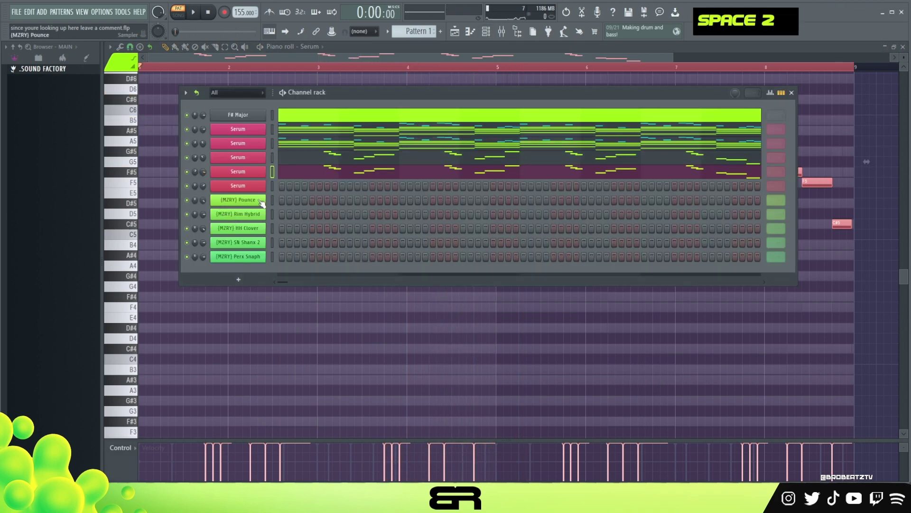
{"action": "right_click", "coordinate": [244, 133]}
{"action": "left_click", "coordinate": [383, 140]}
{"action": "right_click", "coordinate": [235, 187]}
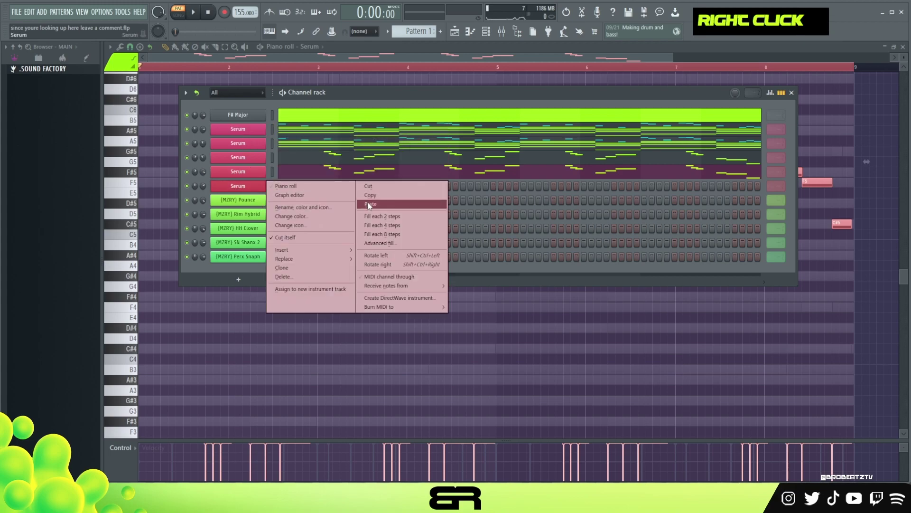
{"action": "left_click", "coordinate": [369, 204]}
{"action": "key", "text": "space"}
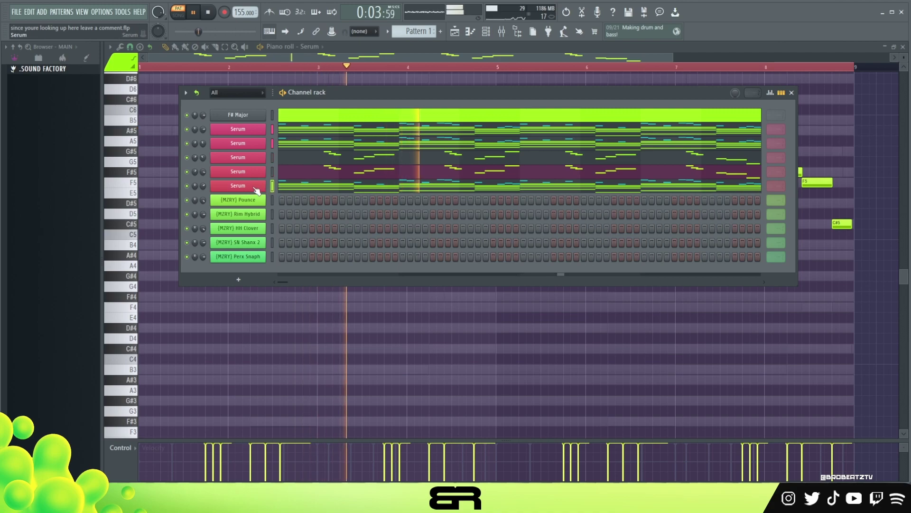
Recolour all notes of the fifth Serum channel to the green note colour.
{"action": "key", "text": "F6"}
{"action": "key", "text": "ctrl+a"}
{"action": "key", "text": "alt+c"}
{"action": "right_click", "coordinate": [387, 148]}
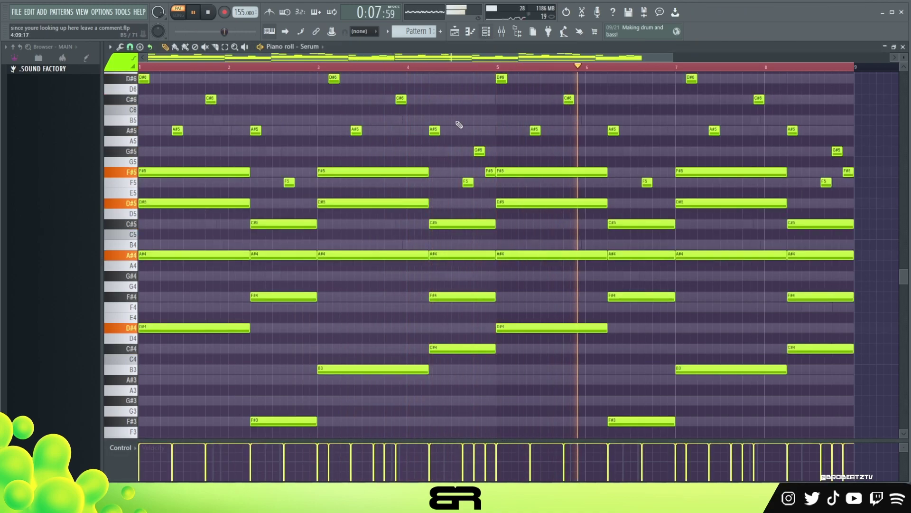
{"action": "key", "text": "ctrl+a"}
{"action": "right_click", "coordinate": [484, 121]}
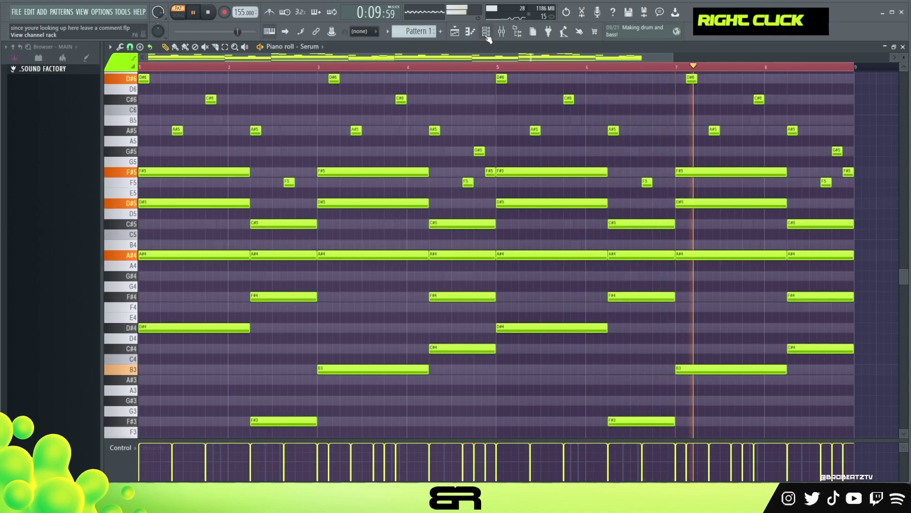
Check the fourth Serum channel's notes, recolour all notes of the first Serum channel green, and stop playback.
{"action": "key", "text": "F6"}
{"action": "left_click", "coordinate": [333, 167]}
{"action": "scroll", "coordinate": [334, 171], "scroll_direction": "up", "scroll_amount": 3}
{"action": "key", "text": "F6"}
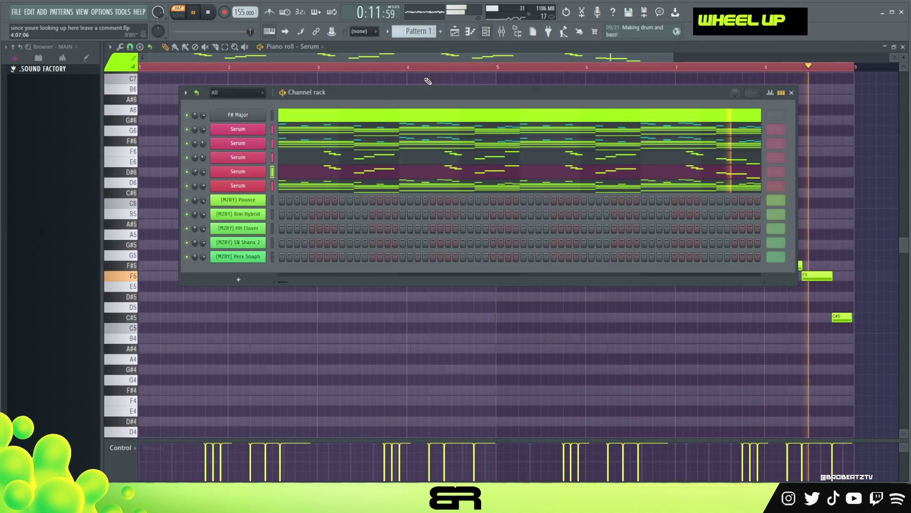
{"action": "left_click", "coordinate": [352, 129]}
{"action": "key", "text": "ctrl+a"}
{"action": "key", "text": "alt+c"}
{"action": "key", "text": "space"}
{"action": "key", "text": "F6"}
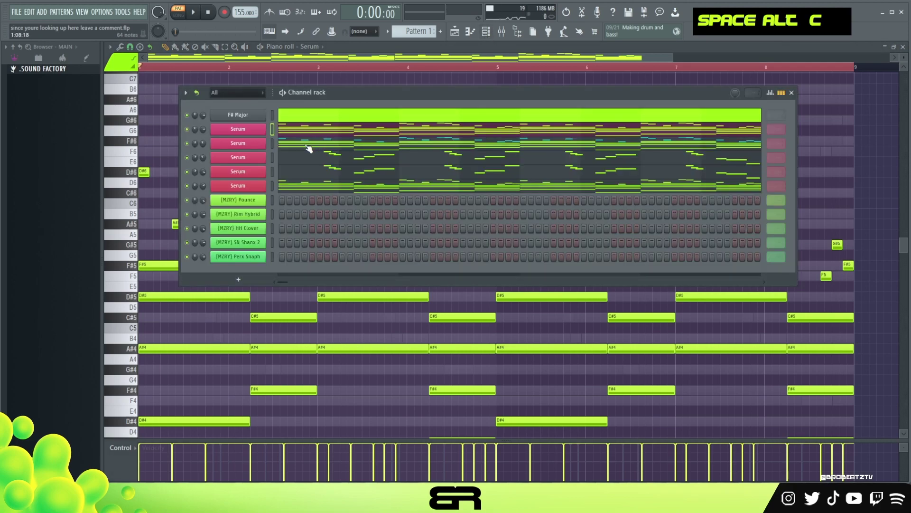
Recolour all notes of the second Serum channel green and return to the channel rack.
{"action": "left_click", "coordinate": [340, 150]}
{"action": "key", "text": "ctrl+a"}
{"action": "scroll", "coordinate": [436, 157], "scroll_direction": "up", "scroll_amount": 3}
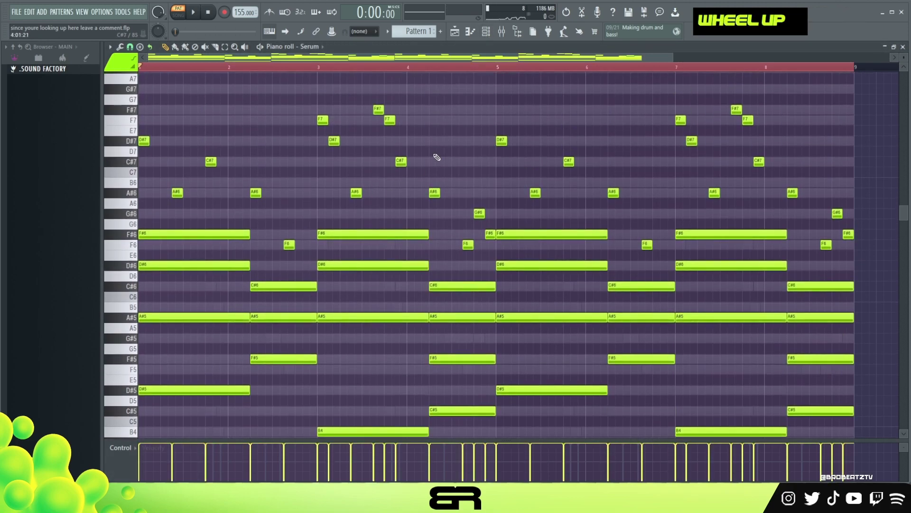
{"action": "left_click", "coordinate": [499, 36]}
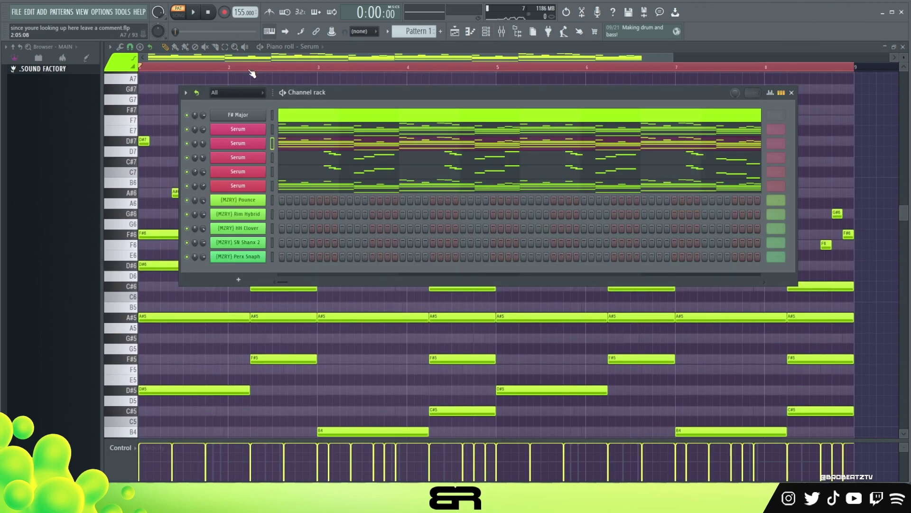
Play the full pattern through to hear the layered Serum channels, and stop playback.
{"action": "key", "text": "space"}
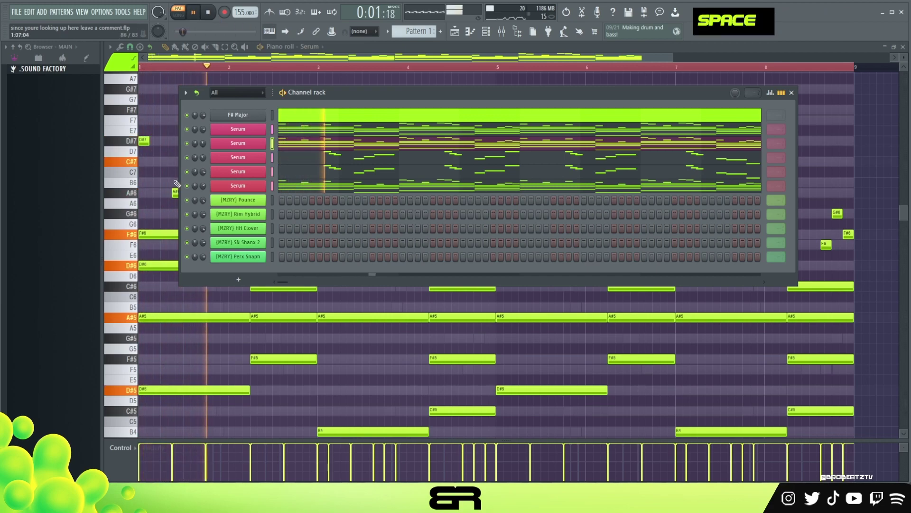
{"action": "mouse_move", "coordinate": [205, 187]}
{"action": "left_mouse_down"}
{"action": "mouse_move", "coordinate": [206, 196]}
{"action": "mouse_move", "coordinate": [204, 186]}
{"action": "left_mouse_up"}
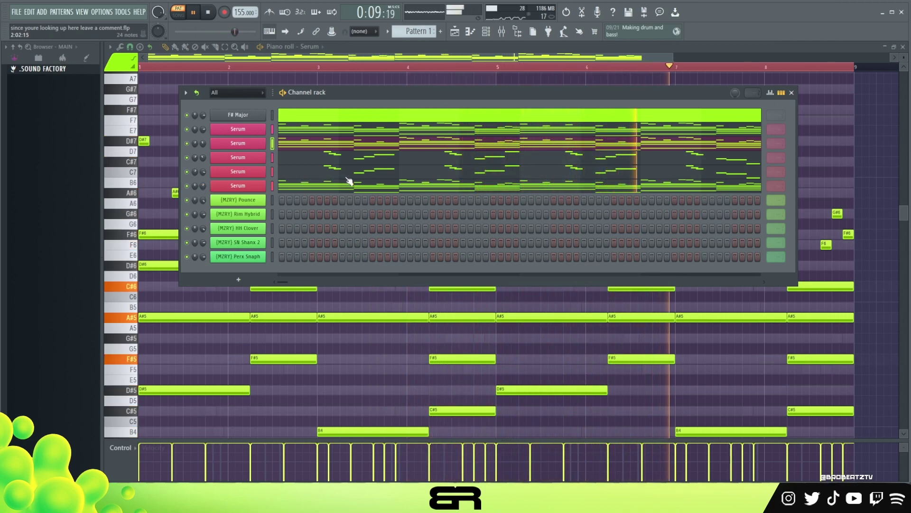
{"action": "key", "text": "space"}
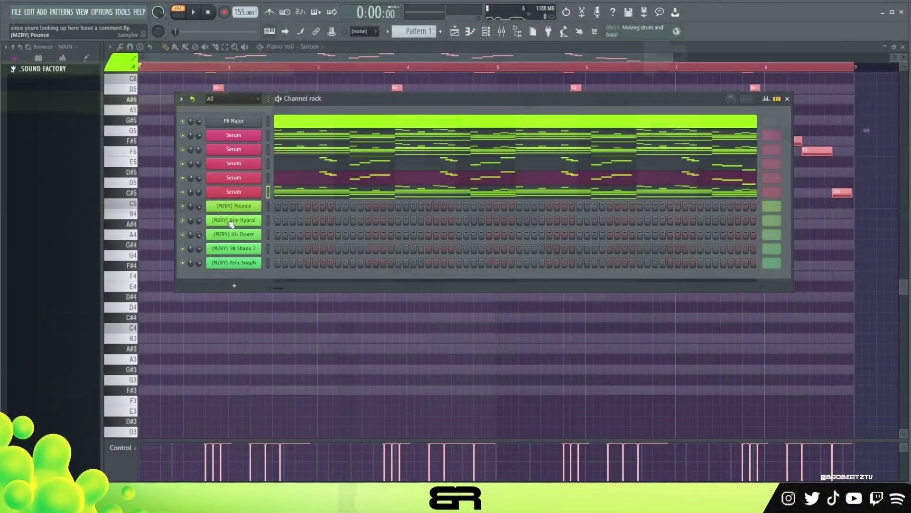
Inspect the Serum presets loaded on the lower lead channels and close the synth window.
{"action": "left_click", "coordinate": [253, 196]}
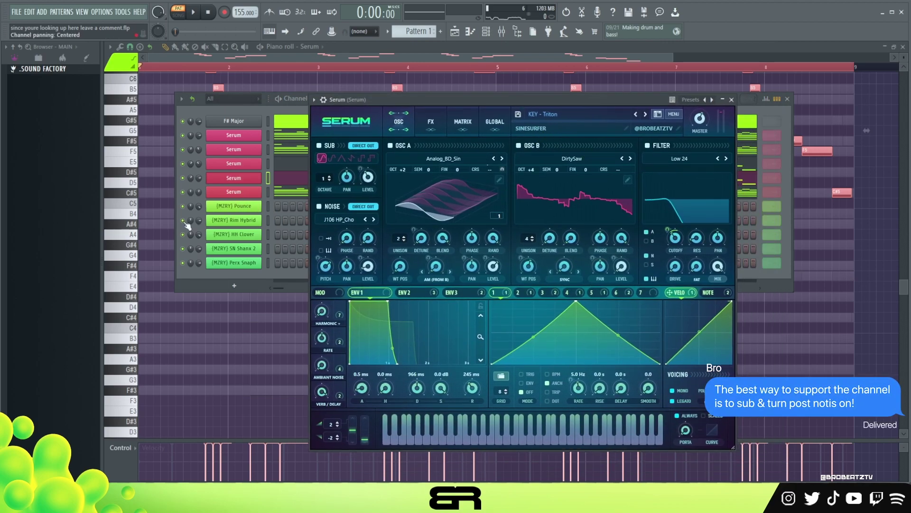
{"action": "left_click", "coordinate": [237, 194]}
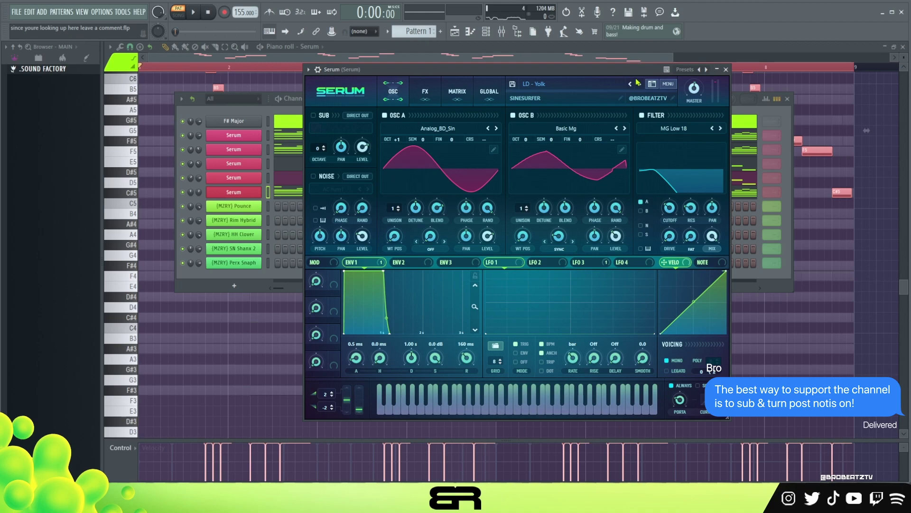
{"action": "left_click", "coordinate": [726, 69]}
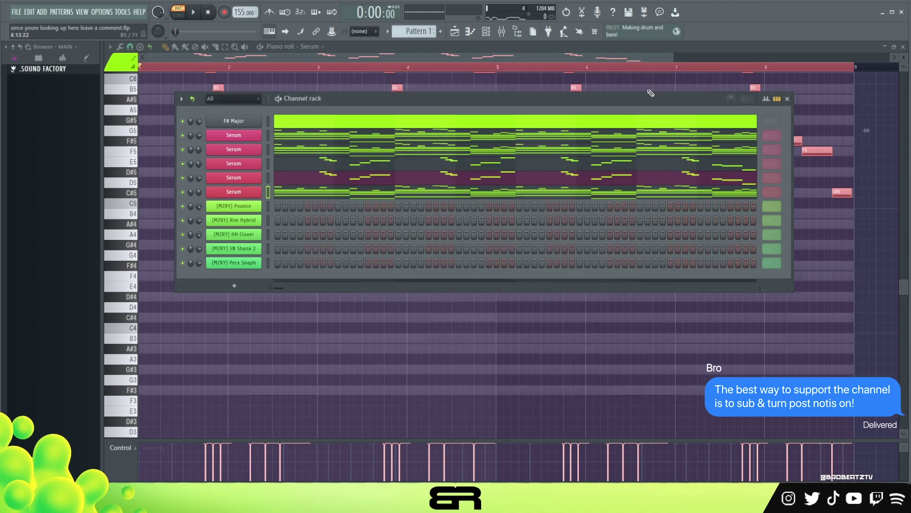
Copy the four lowest root notes of bars 1 to 4 (D#4, F#3, B3, C#4) from the first Serum channel.
{"action": "left_click", "coordinate": [296, 144]}
{"action": "scroll", "coordinate": [211, 216], "scroll_direction": "down", "scroll_amount": 2}
{"action": "left_click", "coordinate": [212, 234], "text": "ctrl+shift"}
{"action": "left_click", "coordinate": [285, 328], "text": "ctrl+shift"}
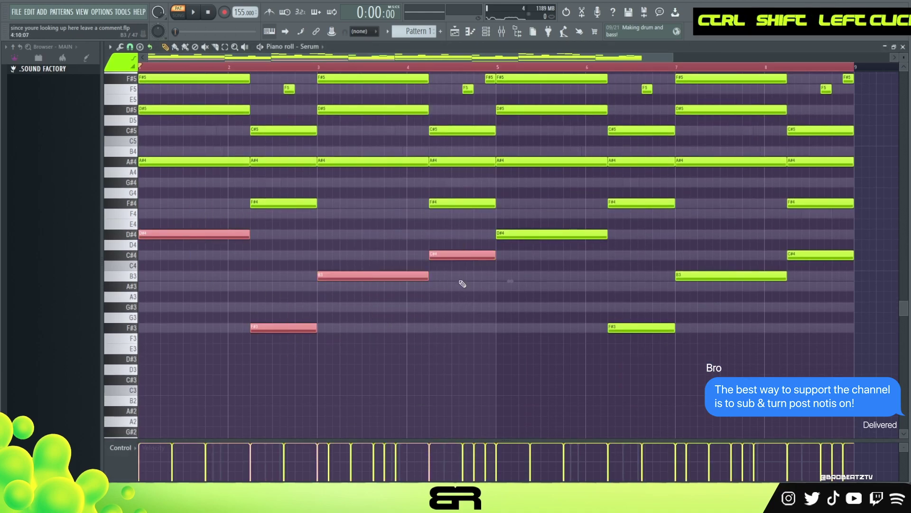
{"action": "left_click", "coordinate": [517, 32]}
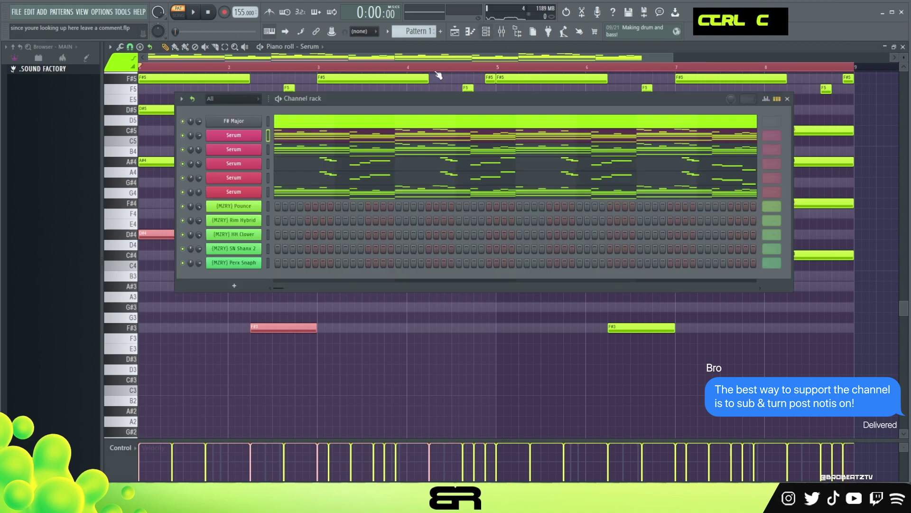
Paste the root notes into the Pounce channel's piano roll, discard their lengths and raise their velocity.
{"action": "right_click", "coordinate": [244, 206]}
{"action": "left_click", "coordinate": [279, 204]}
{"action": "key", "text": "ctrl+v"}
{"action": "key", "text": "shift+d"}
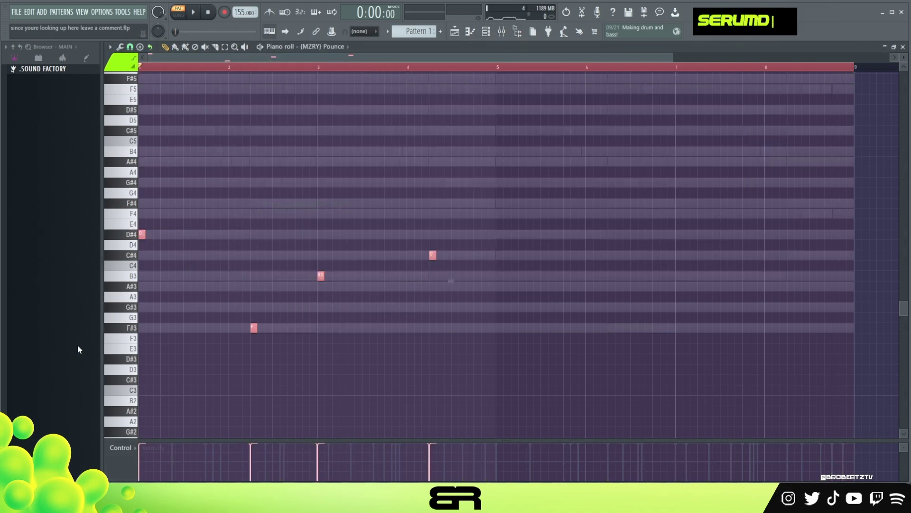
{"action": "scroll", "coordinate": [259, 250], "scroll_direction": "up", "scroll_amount": 7}
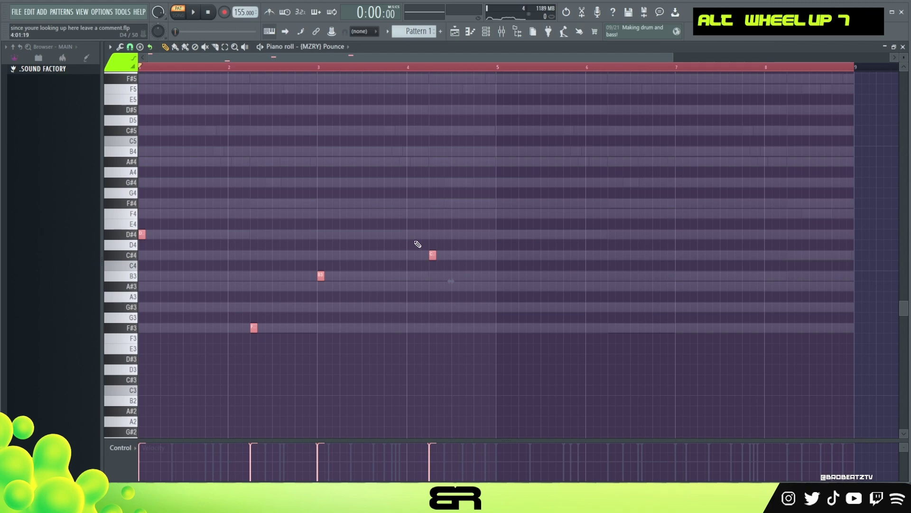
Transpose all four Pounce notes up two octaves and play the pattern to hear them.
{"action": "key", "text": "ctrl+a"}
{"action": "key", "text": "space"}
{"action": "key", "text": "ctrl+Up"}
{"action": "key", "text": "space"}
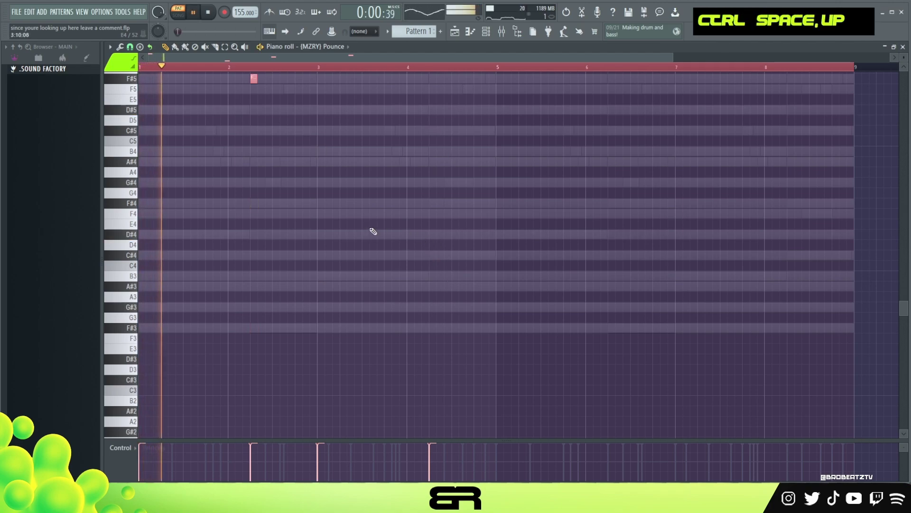
{"action": "scroll", "coordinate": [370, 228], "scroll_direction": "up", "scroll_amount": 5}
{"action": "key", "text": "space"}
{"action": "key", "text": "space"}
{"action": "right_click", "coordinate": [315, 270]}
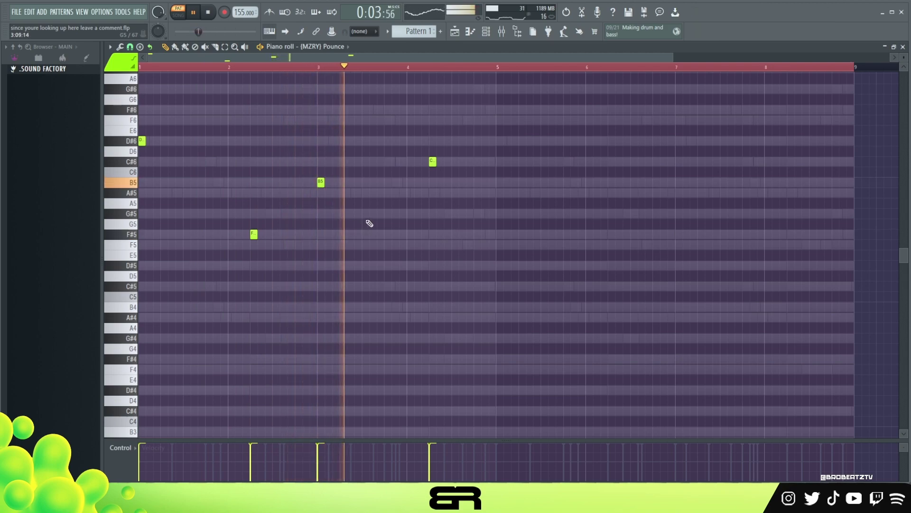
Stop playback and duplicate the four Pounce notes into bars 5 to 8.
{"action": "key", "text": "ctrl+a"}
{"action": "key", "text": "space"}
{"action": "left_click_drag", "start_coordinate": [143, 142], "coordinate": [504, 157]}
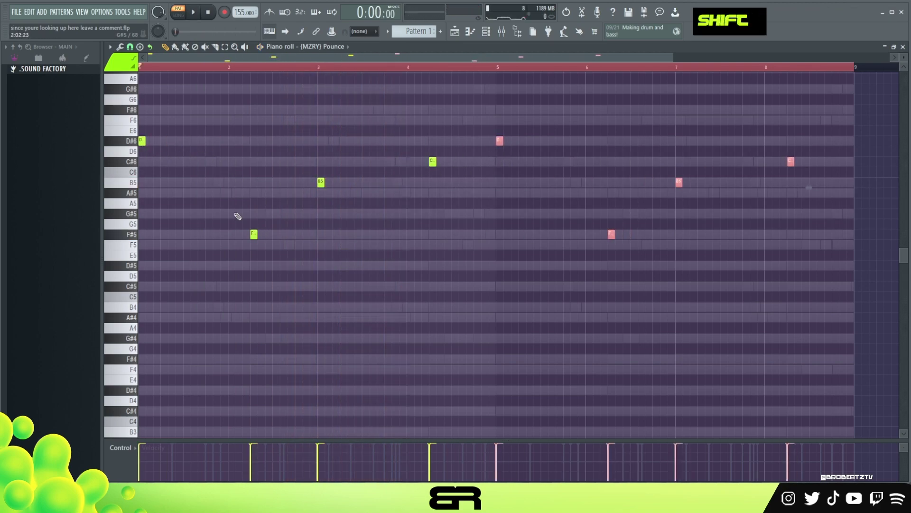
Set the snap to 1/2 beat, add two copies of the D#6 Pounce note in bar 5, and lower them to D#5.
{"action": "left_click_drag", "start_coordinate": [498, 105], "coordinate": [530, 150]}
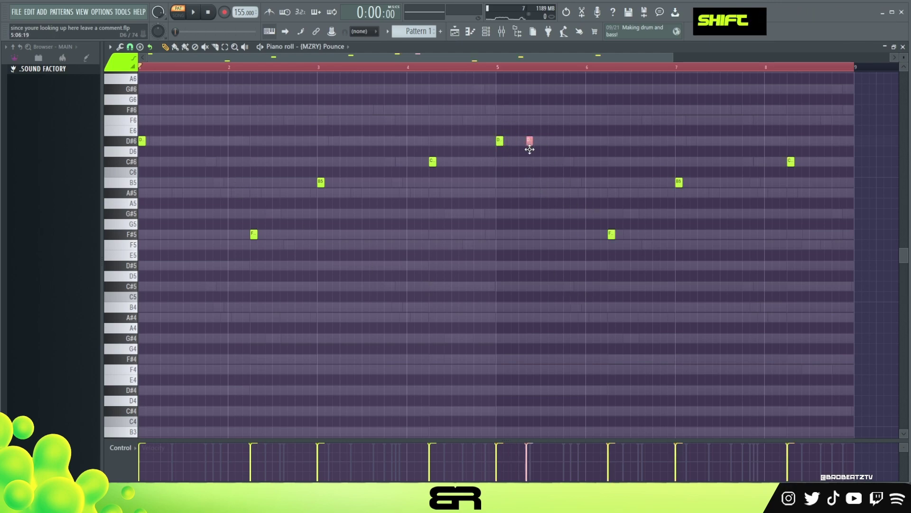
{"action": "left_click", "coordinate": [130, 47]}
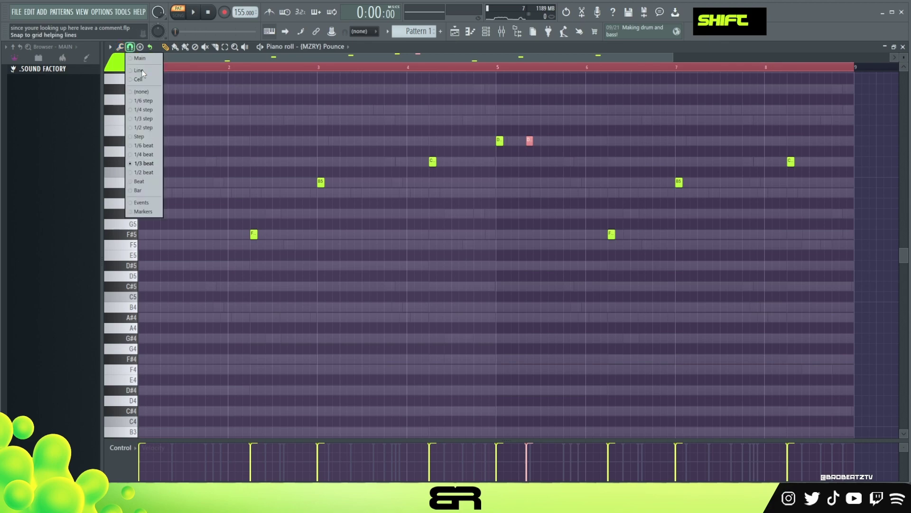
{"action": "left_click", "coordinate": [145, 172]}
{"action": "right_click", "coordinate": [530, 141]}
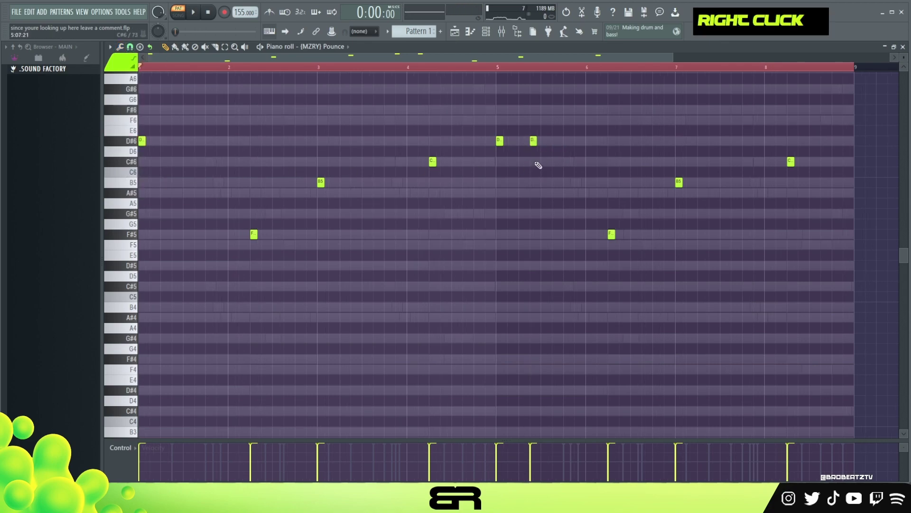
{"action": "left_click", "coordinate": [566, 143]}
{"action": "left_click_drag", "start_coordinate": [584, 130], "coordinate": [535, 159]}
{"action": "key", "text": "ctrl+Down"}
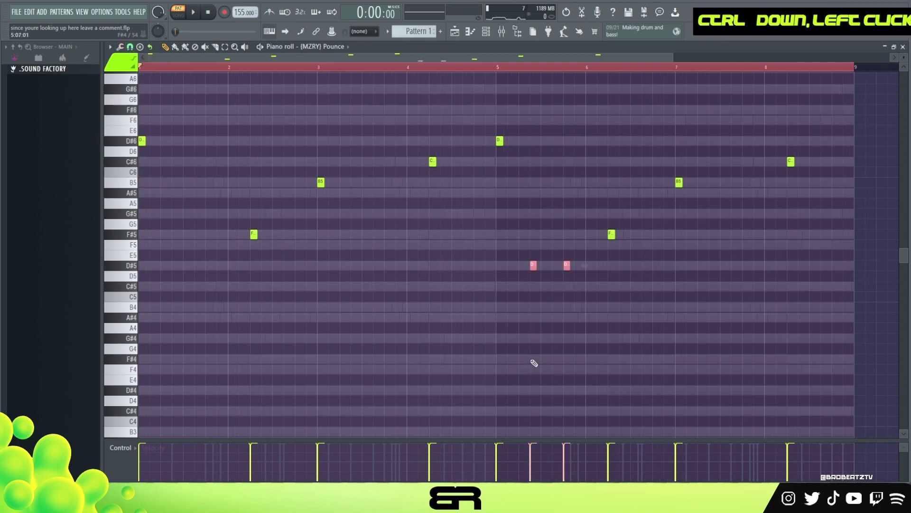
Deselect the notes and play the pattern to check the added Pounce hits in bar 5.
{"action": "right_click", "coordinate": [475, 147]}
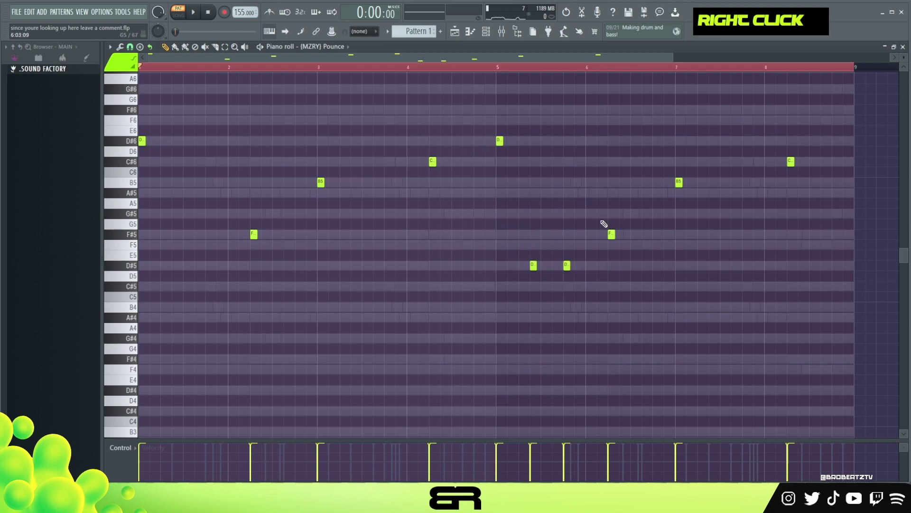
{"action": "right_click", "coordinate": [546, 190]}
{"action": "left_click_drag", "start_coordinate": [488, 127], "coordinate": [509, 158]}
{"action": "right_click", "coordinate": [580, 191]}
{"action": "key", "text": "space"}
{"action": "key", "text": "space"}
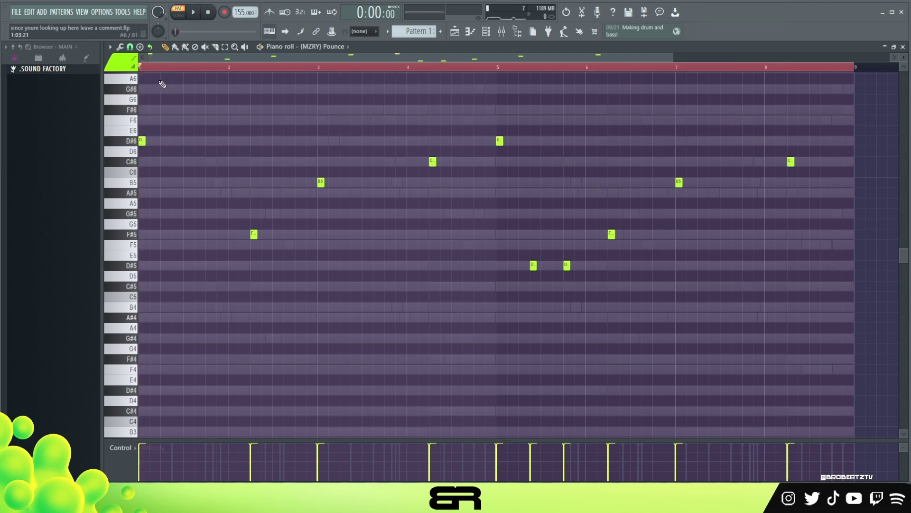
{"action": "key", "text": "space"}
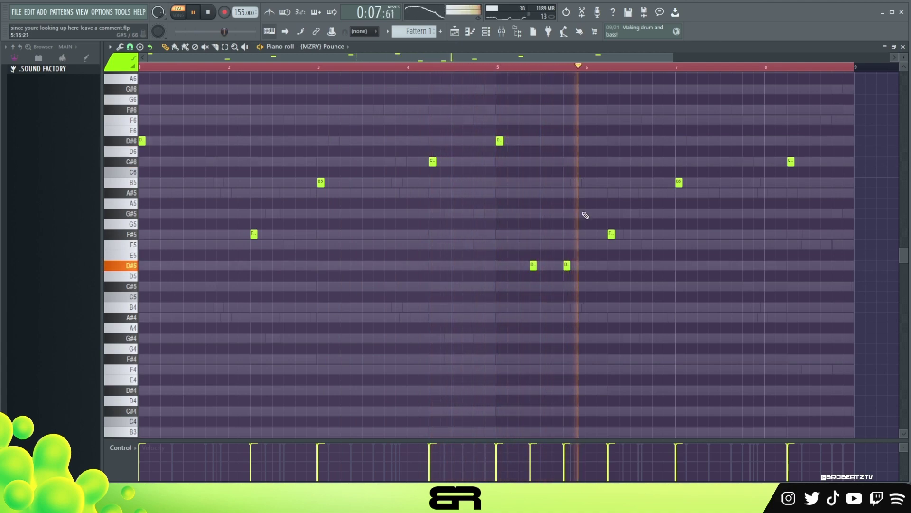
Add three copies of the bar 7 B5 Pounce note within the same bar and lower them an octave to B4.
{"action": "left_click", "coordinate": [679, 183], "text": "ctrl"}
{"action": "key", "text": "space"}
{"action": "left_click_drag", "start_coordinate": [678, 182], "coordinate": [722, 186]}
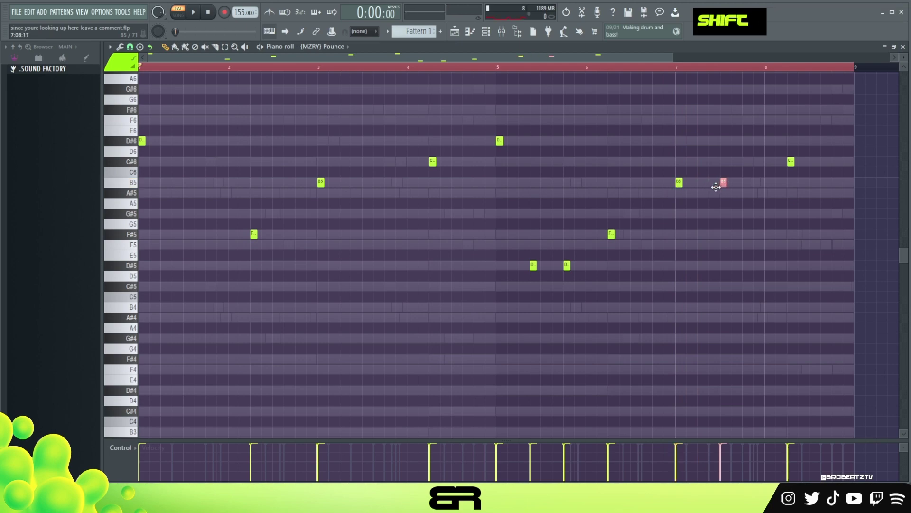
{"action": "left_click", "coordinate": [712, 184], "text": "shift"}
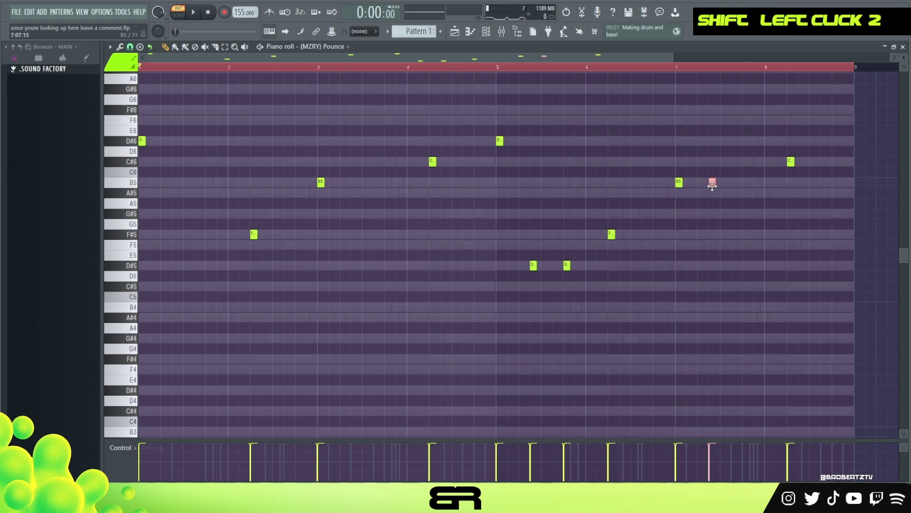
{"action": "left_click_drag", "start_coordinate": [737, 194], "coordinate": [707, 190]}
{"action": "key", "text": "ctrl+Down"}
{"action": "right_click", "coordinate": [743, 162]}
Lower the bar 8 Pounce note an octave to C#5 and add a second C#5 note in that bar.
{"action": "left_click", "coordinate": [791, 160]}
{"action": "key", "text": "ctrl+Down"}
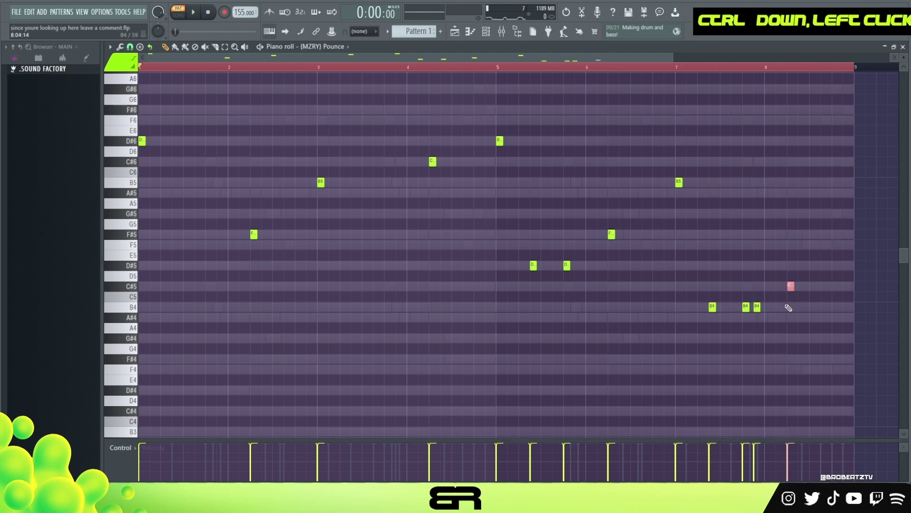
{"action": "right_click", "coordinate": [825, 288]}
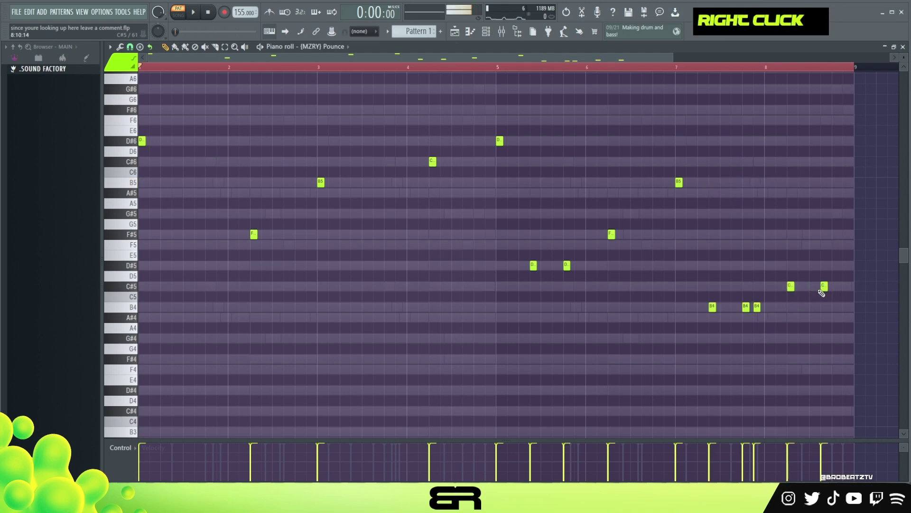
Play the eight-bar pattern to check the finished Pounce line, and stop playback.
{"action": "key", "text": "space"}
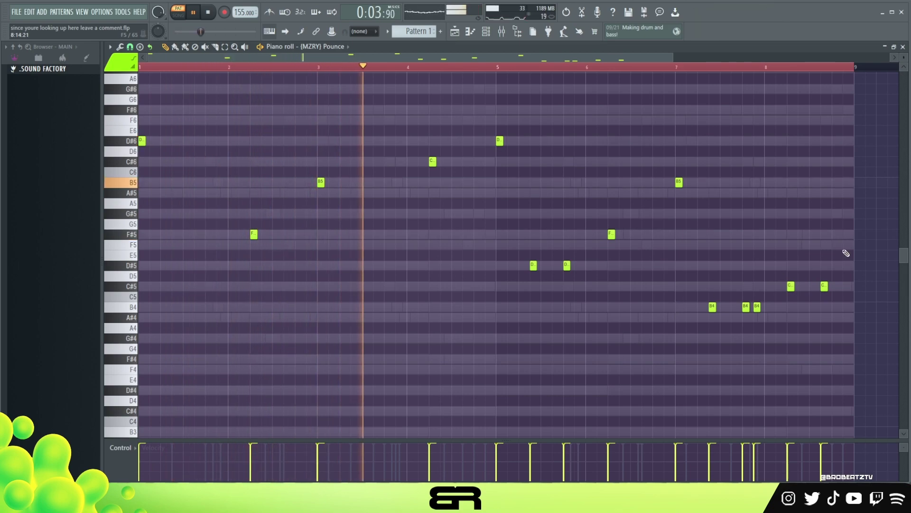
{"action": "left_click", "coordinate": [486, 31]}
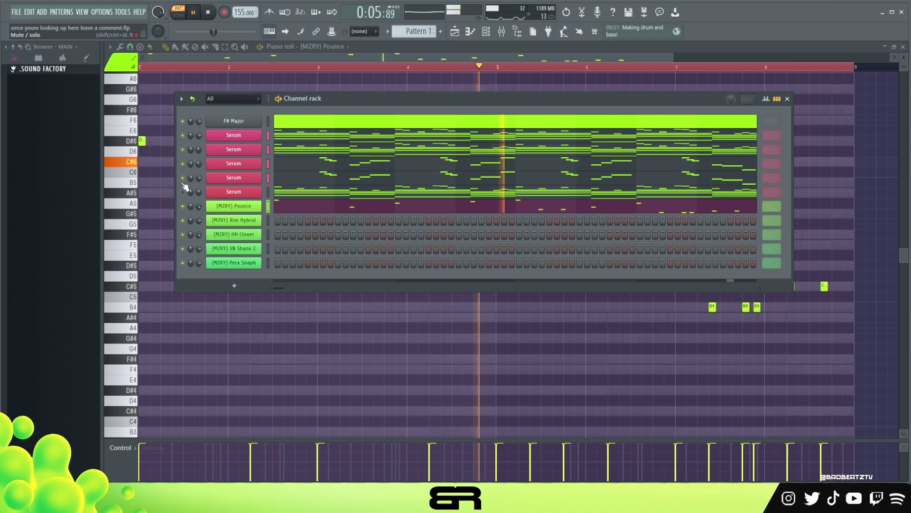
{"action": "right_click", "coordinate": [422, 356]}
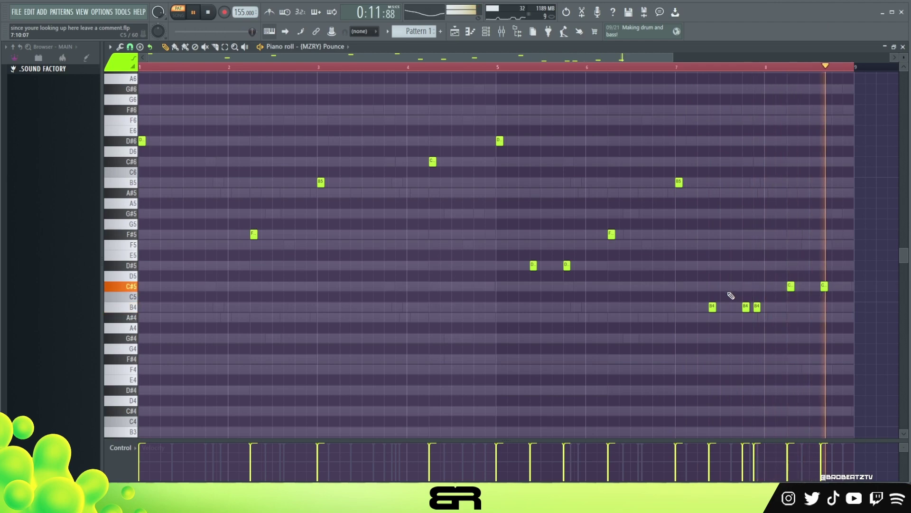
{"action": "key", "text": "space"}
Place Rim Hybrid hits on step 9 of each of the first four bars and play them back briefly.
{"action": "double_click", "coordinate": [238, 67]}
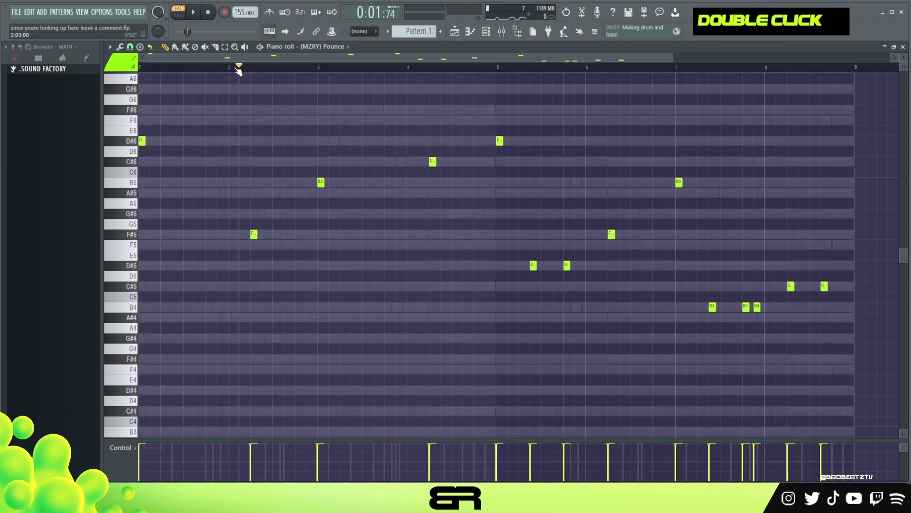
{"action": "left_click", "coordinate": [486, 33]}
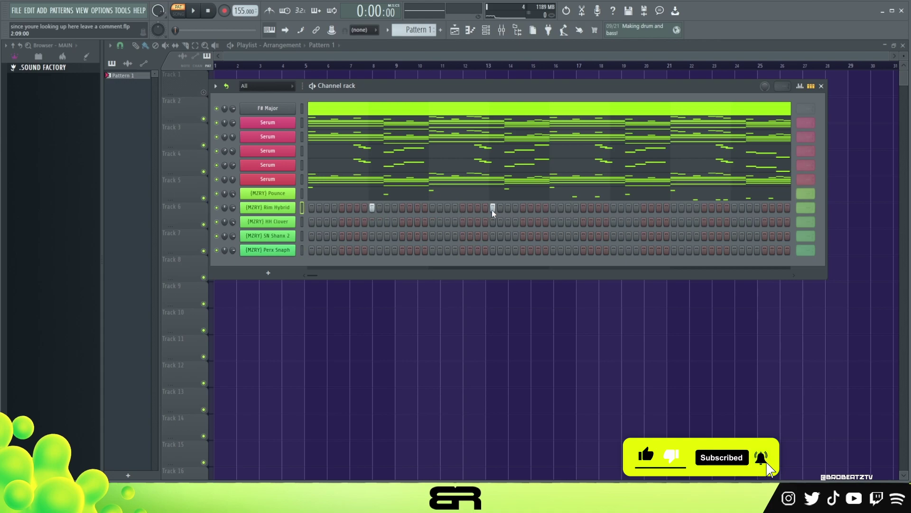
{"action": "left_click", "coordinate": [733, 208]}
{"action": "key", "text": "space"}
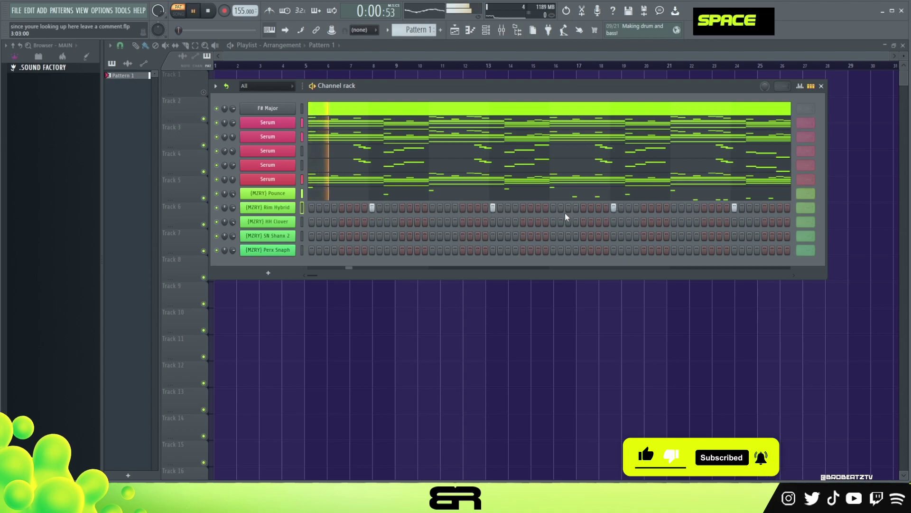
{"action": "key", "text": "space"}
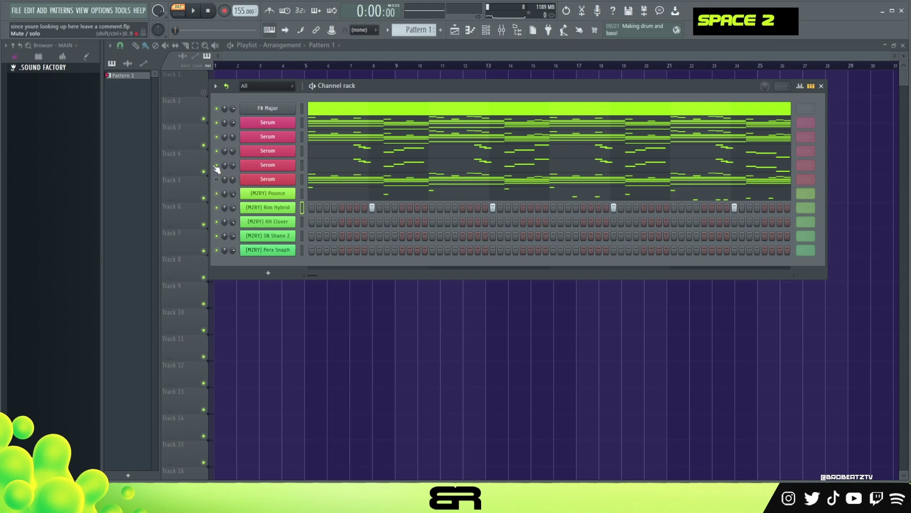
Add Rim Hybrid hits on step 3 of bar 2 and step 15 of bar 3, and raise all its hits' velocity.
{"action": "left_click", "coordinate": [447, 207]}
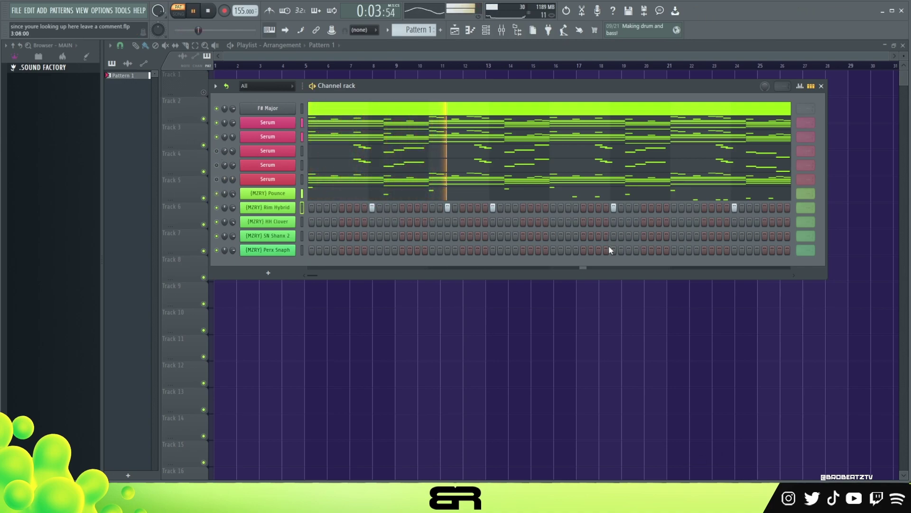
{"action": "right_click", "coordinate": [284, 208]}
{"action": "left_click", "coordinate": [331, 206]}
{"action": "key", "text": "ctrl+a"}
{"action": "key", "text": "space"}
{"action": "right_click", "coordinate": [284, 208]}
{"action": "left_click", "coordinate": [328, 206]}
{"action": "key", "text": "ctrl+a"}
{"action": "scroll", "coordinate": [384, 219], "scroll_direction": "up", "scroll_amount": 5, "text": "alt"}
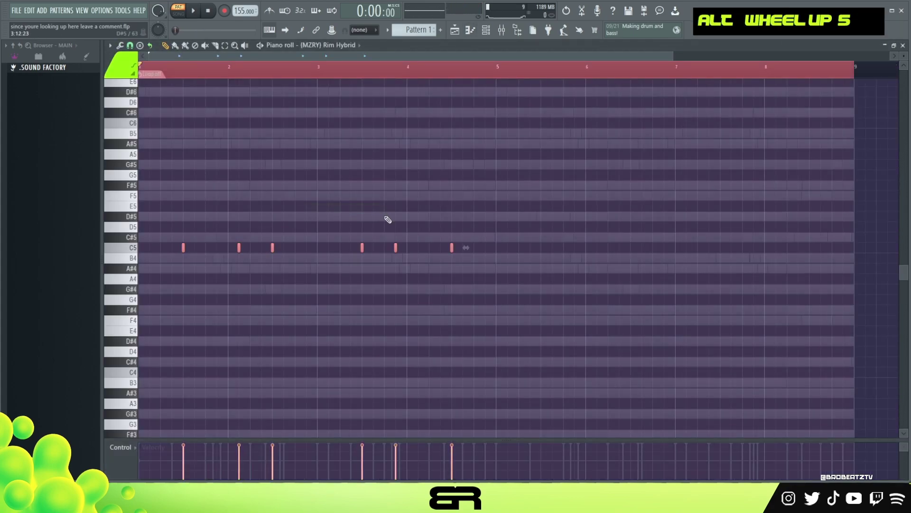
Duplicate the six Rim Hybrid hits into bars 5 to 8 and start playback.
{"action": "left_click_drag", "start_coordinate": [184, 246], "coordinate": [546, 279], "text": "shift"}
{"action": "right_click", "coordinate": [484, 67]}
{"action": "key", "text": "space"}
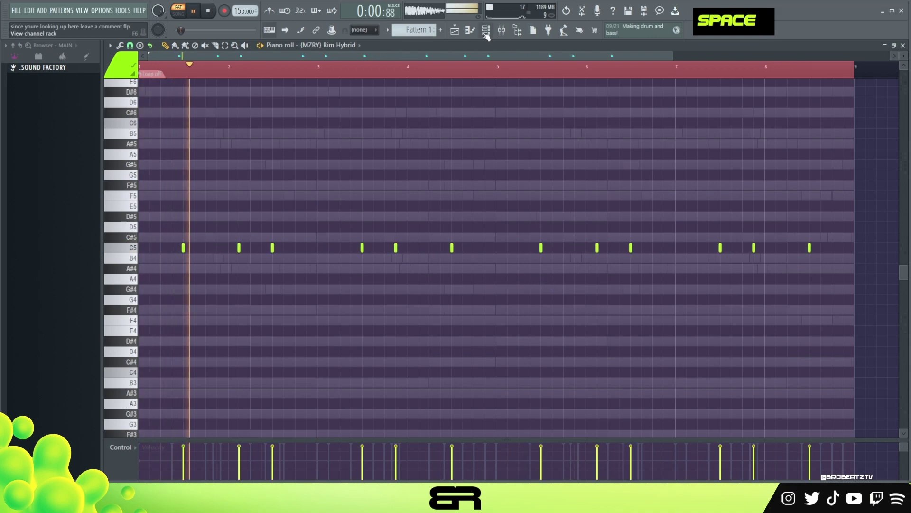
Stop playback, open the HH Clover channel's piano roll and clear the time selection.
{"action": "double_click", "coordinate": [485, 33]}
{"action": "key", "text": "space"}
{"action": "right_click", "coordinate": [291, 223]}
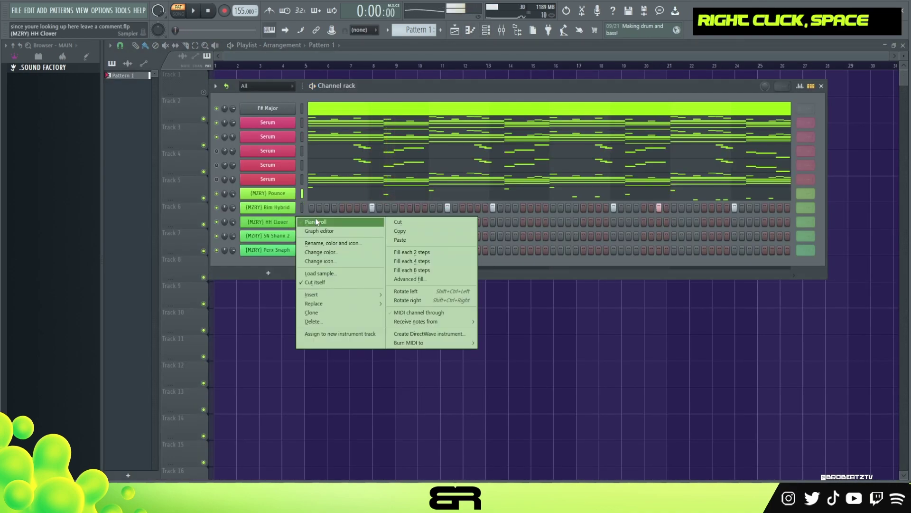
{"action": "left_click", "coordinate": [315, 219]}
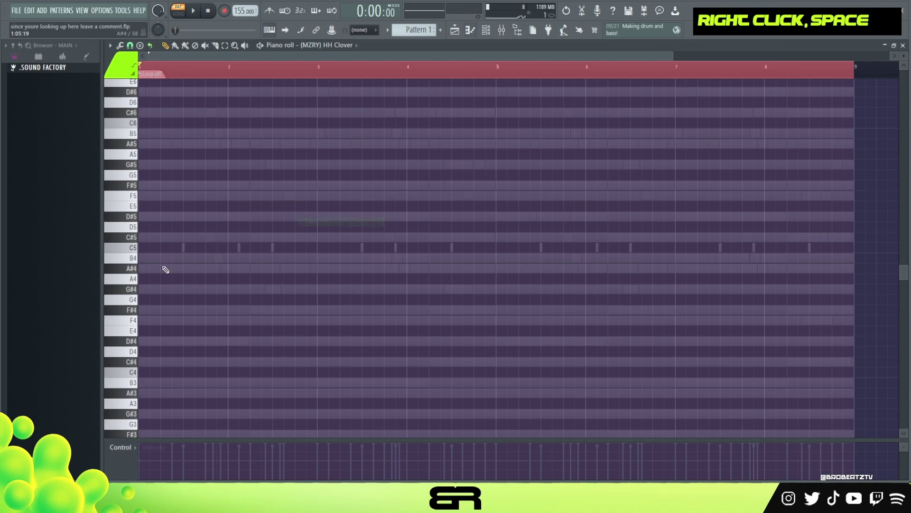
{"action": "double_click", "coordinate": [172, 69]}
{"action": "scroll", "coordinate": [172, 71], "scroll_direction": "up", "scroll_amount": 3}
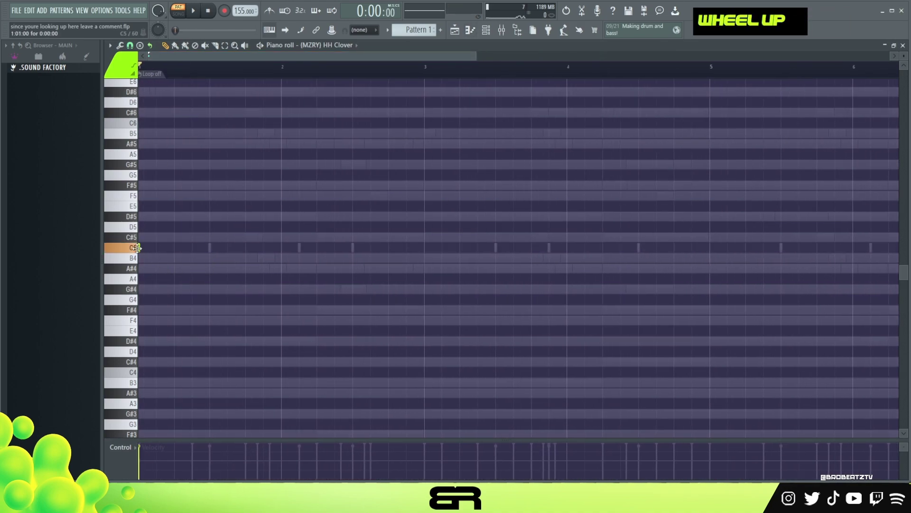
Set the snap to 1/4 beat, place C5 hats on steps 1 and 2 of bar 1 and play them back.
{"action": "left_click", "coordinate": [131, 45]}
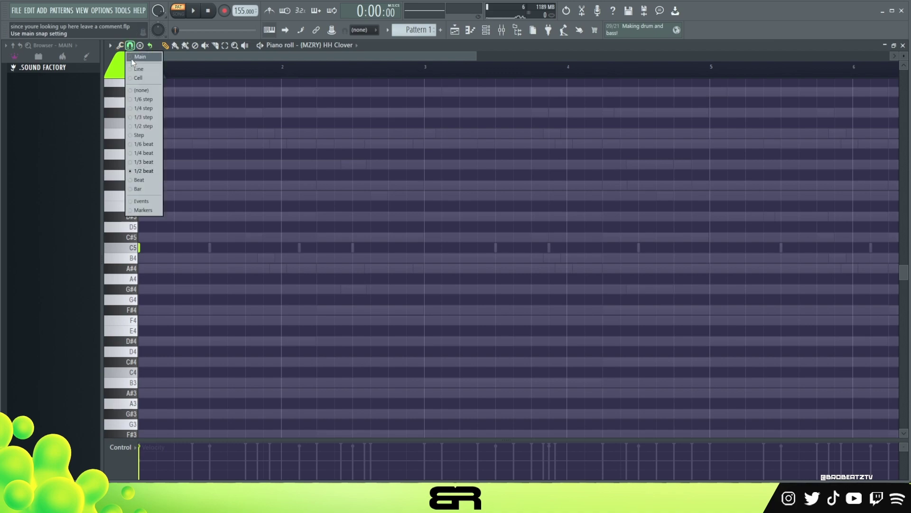
{"action": "left_click", "coordinate": [137, 153]}
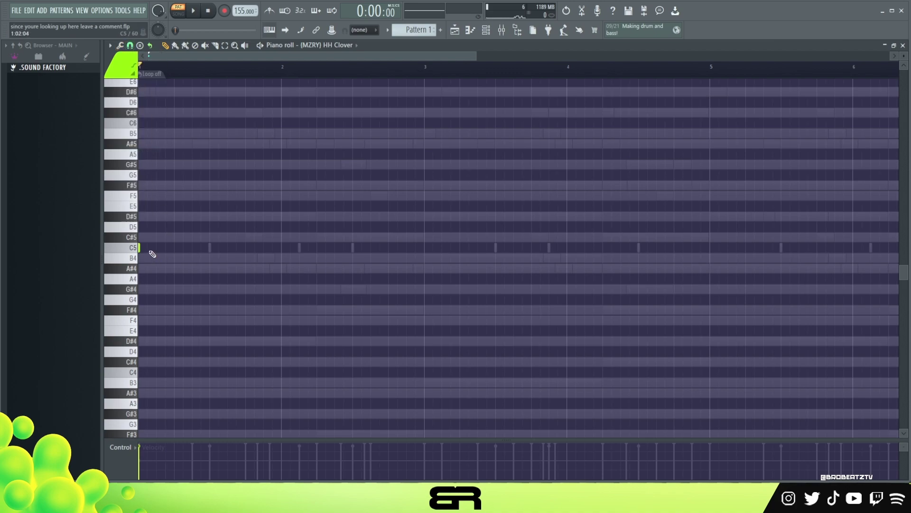
{"action": "left_click", "coordinate": [150, 250]}
{"action": "key", "text": "space"}
{"action": "key", "text": "space"}
{"action": "key", "text": "space"}
{"action": "scroll", "coordinate": [166, 228], "scroll_direction": "up", "scroll_amount": 4}
{"action": "key", "text": "space"}
{"action": "key", "text": "space"}
{"action": "key", "text": "space"}
{"action": "key", "text": "space"}
{"action": "key", "text": "space"}
{"action": "key", "text": "space"}
Add bar 1 hats at G#4 on step 9, A#4 on step 11 and C5 on steps 13 and 14, checking them in playback.
{"action": "left_click", "coordinate": [321, 288]}
{"action": "key", "text": "space"}
{"action": "key", "text": "space"}
{"action": "key", "text": "space"}
{"action": "left_click", "coordinate": [366, 268]}
{"action": "key", "text": "space"}
{"action": "key", "text": "space"}
{"action": "left_click", "coordinate": [411, 248]}
{"action": "left_click", "coordinate": [435, 247]}
{"action": "key", "text": "space"}
{"action": "key", "text": "space"}
{"action": "key", "text": "space"}
{"action": "key", "text": "space"}
Copy the G#4 and A#4 hats to steps 1 and 3 of bar 2, and add C5 hats on steps 5, 6, 11, 13 and 14.
{"action": "left_click_drag", "start_coordinate": [308, 300], "coordinate": [503, 290]}
{"action": "left_click", "coordinate": [587, 256], "text": "ctrl"}
{"action": "key", "text": "space"}
{"action": "left_click", "coordinate": [594, 247]}
{"action": "left_click", "coordinate": [616, 247]}
{"action": "left_click", "coordinate": [731, 247]}
{"action": "key", "text": "space"}
{"action": "key", "text": "space"}
{"action": "left_click", "coordinate": [776, 247]}
{"action": "left_click", "coordinate": [799, 248]}
{"action": "key", "text": "space"}
Lengthen the G#4 hats in bars 1 and 2 and chop each into four slices.
{"action": "left_click_drag", "start_coordinate": [338, 274], "coordinate": [326, 294]}
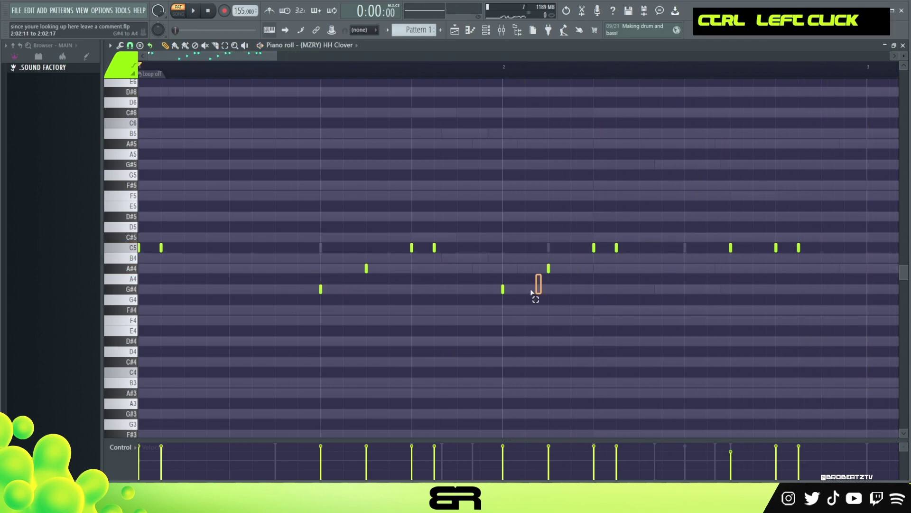
{"action": "left_click", "coordinate": [321, 289], "text": "ctrl+shift"}
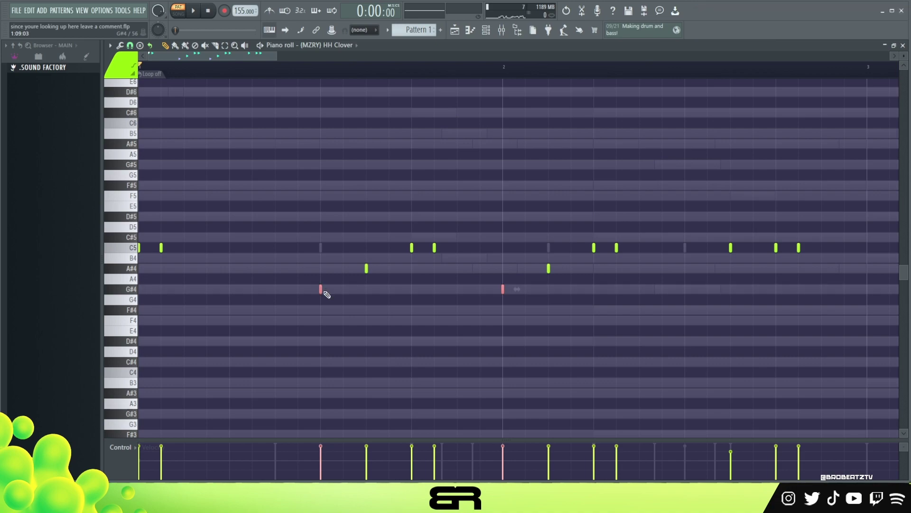
{"action": "right_click", "coordinate": [322, 289]}
{"action": "left_click_drag", "start_coordinate": [285, 285], "coordinate": [399, 303]}
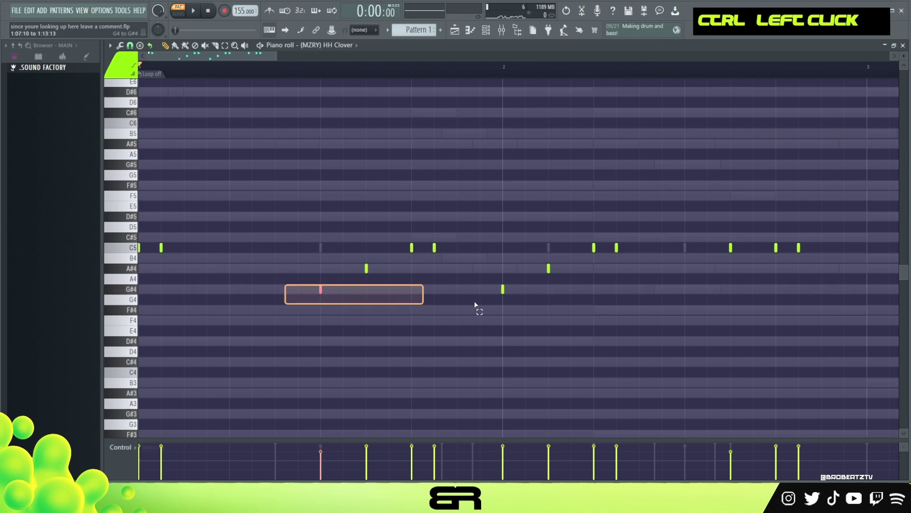
{"action": "left_click_drag", "start_coordinate": [506, 290], "coordinate": [532, 291]}
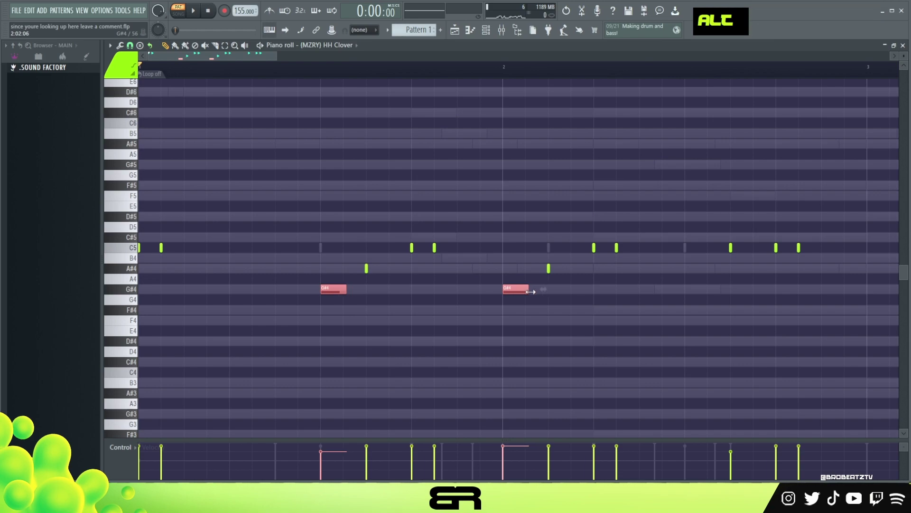
{"action": "key", "text": "alt+u"}
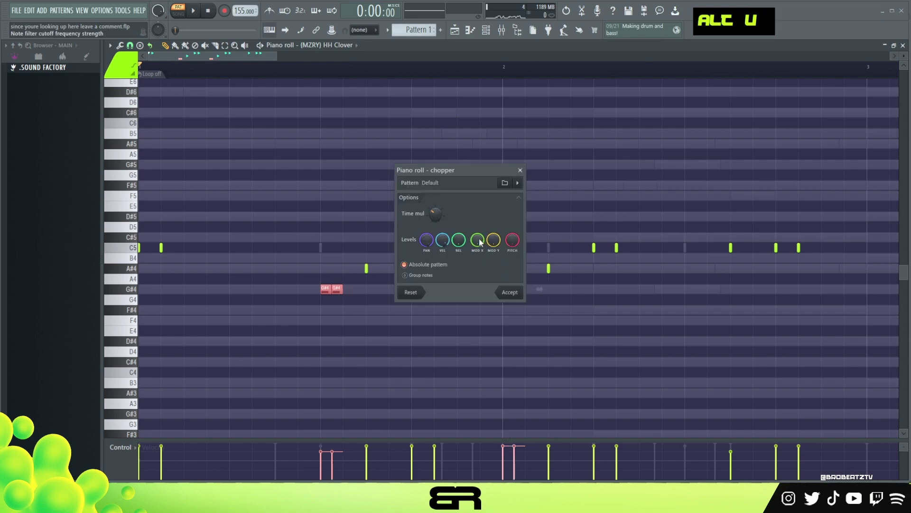
{"action": "scroll", "coordinate": [435, 213], "scroll_direction": "down", "scroll_amount": 2}
{"action": "scroll", "coordinate": [435, 214], "scroll_direction": "up", "scroll_amount": 1}
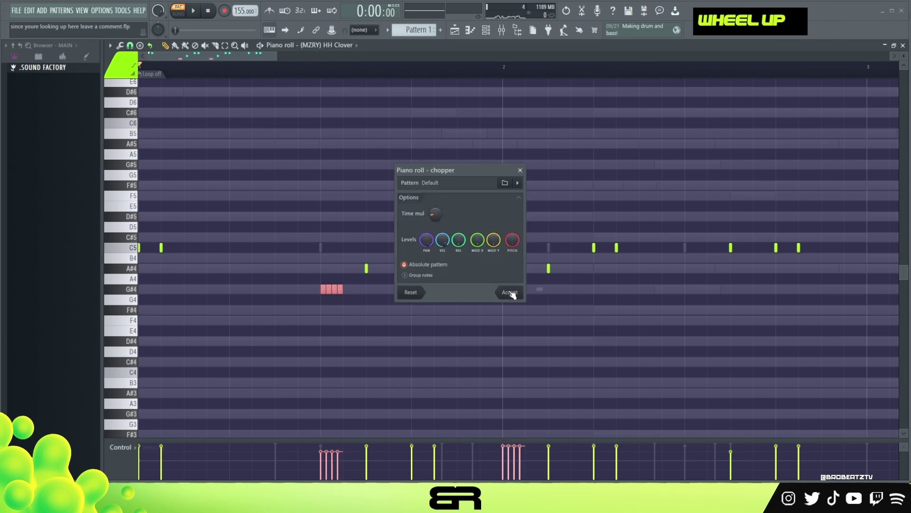
{"action": "left_click", "coordinate": [508, 291]}
Add a G#4 hat on step 10 of bar 1, and replace bar 2's last three roll slices with a G#4 hat on step 2.
{"action": "key", "text": "space"}
{"action": "left_click", "coordinate": [351, 288]}
{"action": "key", "text": "space"}
{"action": "key", "text": "space"}
{"action": "left_click", "coordinate": [531, 299]}
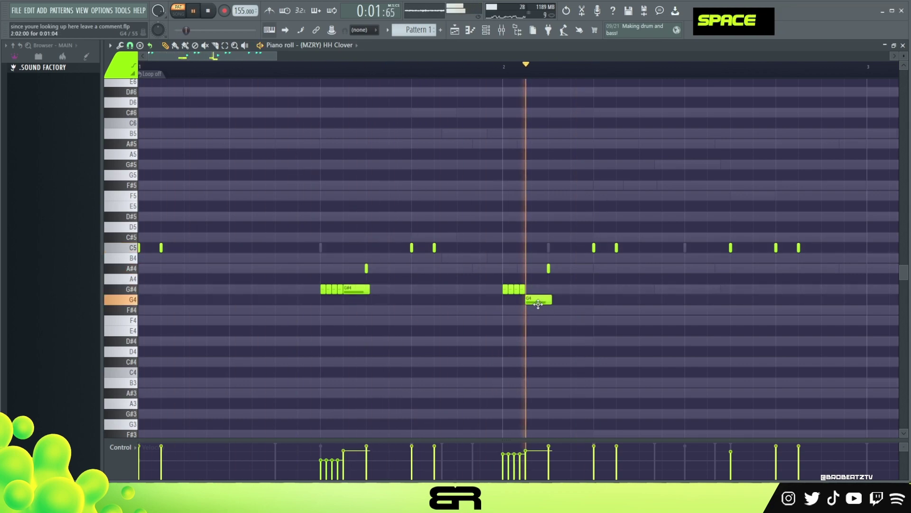
{"action": "right_click", "coordinate": [511, 290]}
{"action": "right_click", "coordinate": [516, 289]}
{"action": "right_click", "coordinate": [522, 290]}
{"action": "left_click_drag", "start_coordinate": [542, 299], "coordinate": [546, 290]}
Lower the velocity of the bar 1 G#4 roll slices and bar 2's second G#4 hat, checking them in playback.
{"action": "key", "text": "space"}
{"action": "scroll", "coordinate": [527, 291], "scroll_direction": "down", "scroll_amount": 5}
{"action": "key", "text": "space"}
{"action": "scroll", "coordinate": [505, 290], "scroll_direction": "up", "scroll_amount": 2}
{"action": "key", "text": "space"}
{"action": "key", "text": "space"}
{"action": "left_click_drag", "start_coordinate": [317, 283], "coordinate": [335, 293]}
{"action": "scroll", "coordinate": [334, 290], "scroll_direction": "down", "scroll_amount": 2}
{"action": "right_click", "coordinate": [405, 61]}
{"action": "key", "text": "space"}
{"action": "key", "text": "space"}
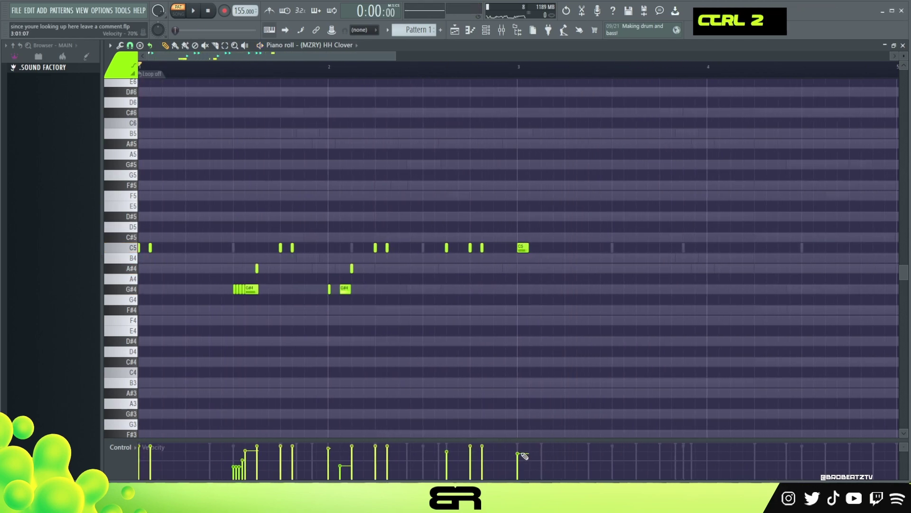
Fill bar 3 with back-to-back C5 hats at half-beat spacing and play them back.
{"action": "left_click_drag", "start_coordinate": [541, 253], "coordinate": [512, 254]}
{"action": "left_click_drag", "start_coordinate": [522, 247], "coordinate": [570, 247]}
{"action": "mouse_move", "coordinate": [619, 233]}
{"action": "left_mouse_down"}
{"action": "mouse_move", "coordinate": [580, 252]}
{"action": "mouse_move", "coordinate": [513, 256]}
{"action": "left_mouse_up"}
{"action": "left_click_drag", "start_coordinate": [522, 248], "coordinate": [617, 248]}
{"action": "key", "text": "space"}
{"action": "key", "text": "ctrl+q"}
{"action": "left_click_drag", "start_coordinate": [709, 234], "coordinate": [517, 266]}
{"action": "key", "text": "ctrl+l"}
{"action": "right_click", "coordinate": [672, 285]}
{"action": "key", "text": "space"}
{"action": "key", "text": "space"}
Chop the C5 hat on step 7 of bar 3 into four slices and play the roll back.
{"action": "left_click", "coordinate": [601, 248], "text": "ctrl"}
{"action": "key", "text": "alt+u"}
{"action": "scroll", "coordinate": [439, 216], "scroll_direction": "up", "scroll_amount": 3}
{"action": "left_click", "coordinate": [514, 292]}
{"action": "key", "text": "space"}
{"action": "key", "text": "space"}
{"action": "right_click", "coordinate": [577, 242]}
Extend the half-beat C5 hats through the end of bar 4.
{"action": "left_click_drag", "start_coordinate": [583, 237], "coordinate": [515, 257]}
{"action": "mouse_move", "coordinate": [526, 250]}
{"action": "left_mouse_down"}
{"action": "mouse_move", "coordinate": [716, 252]}
{"action": "mouse_move", "coordinate": [707, 249]}
{"action": "left_mouse_up"}
{"action": "right_click", "coordinate": [716, 258]}
{"action": "left_click_drag", "start_coordinate": [370, 56], "coordinate": [453, 56]}
{"action": "left_click_drag", "start_coordinate": [545, 241], "coordinate": [465, 254]}
{"action": "left_click_drag", "start_coordinate": [462, 250], "coordinate": [533, 251]}
{"action": "left_click_drag", "start_coordinate": [533, 250], "coordinate": [605, 252]}
{"action": "right_click", "coordinate": [658, 248]}
Add four-slice hat rolls in bar 4 at G#4 on steps 5 and 13 and A#4 on step 15, checking them in playback.
{"action": "left_click", "coordinate": [515, 269], "text": "ctrl"}
{"action": "key", "text": "alt+u"}
{"action": "mouse_move", "coordinate": [516, 248]}
{"action": "left_mouse_down"}
{"action": "mouse_move", "coordinate": [516, 268]}
{"action": "mouse_move", "coordinate": [546, 273]}
{"action": "mouse_move", "coordinate": [516, 289]}
{"action": "mouse_move", "coordinate": [627, 290]}
{"action": "left_mouse_up"}
{"action": "left_click", "coordinate": [514, 292]}
{"action": "key", "text": "ctrl+z"}
{"action": "left_click", "coordinate": [421, 66]}
{"action": "key", "text": "space"}
{"action": "key", "text": "space"}
{"action": "scroll", "coordinate": [516, 289], "scroll_direction": "down", "scroll_amount": 3}
{"action": "right_click", "coordinate": [602, 336]}
{"action": "key", "text": "space"}
{"action": "left_click", "coordinate": [515, 289], "text": "ctrl"}
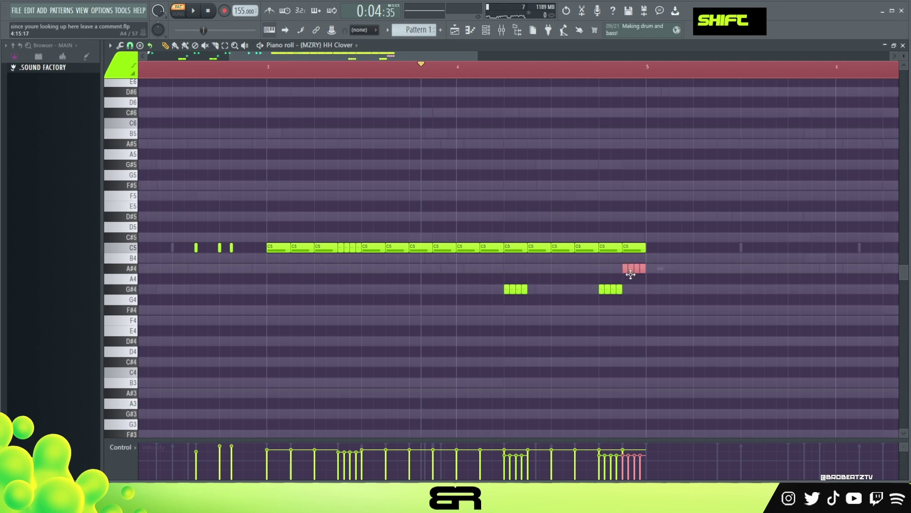
Delete the last slice of bar 4's final G#4 and A#4 rolls and lower the remaining slices' velocity.
{"action": "right_click", "coordinate": [644, 269]}
{"action": "right_click", "coordinate": [619, 289]}
{"action": "left_click_drag", "start_coordinate": [667, 254], "coordinate": [602, 311]}
{"action": "scroll", "coordinate": [603, 312], "scroll_direction": "down", "scroll_amount": 3}
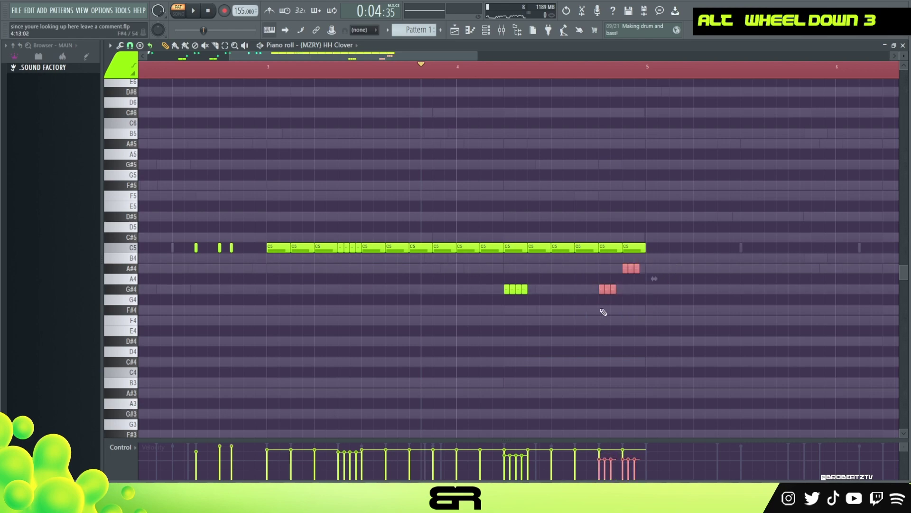
Pan bar 4's final G#4 and A#4 roll slices in opposite directions, tapering toward the centre.
{"action": "left_click", "coordinate": [120, 446]}
{"action": "left_click", "coordinate": [127, 456]}
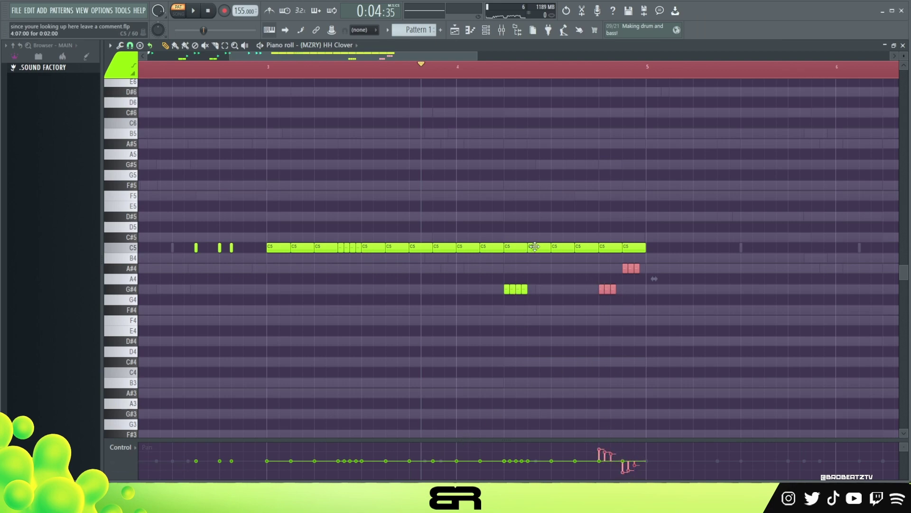
{"action": "right_click", "coordinate": [542, 211]}
Duplicate the four-bar HH Clover pattern into bars 5 to 8 and clear the time selection.
{"action": "key", "text": "ctrl+a"}
{"action": "scroll", "coordinate": [403, 67], "scroll_direction": "down", "scroll_amount": 3}
{"action": "double_click", "coordinate": [401, 64]}
{"action": "left_click_drag", "start_coordinate": [397, 57], "coordinate": [365, 58]}
{"action": "key", "text": "ctrl+a"}
{"action": "left_click_drag", "start_coordinate": [144, 251], "coordinate": [559, 263]}
{"action": "right_click", "coordinate": [554, 264]}
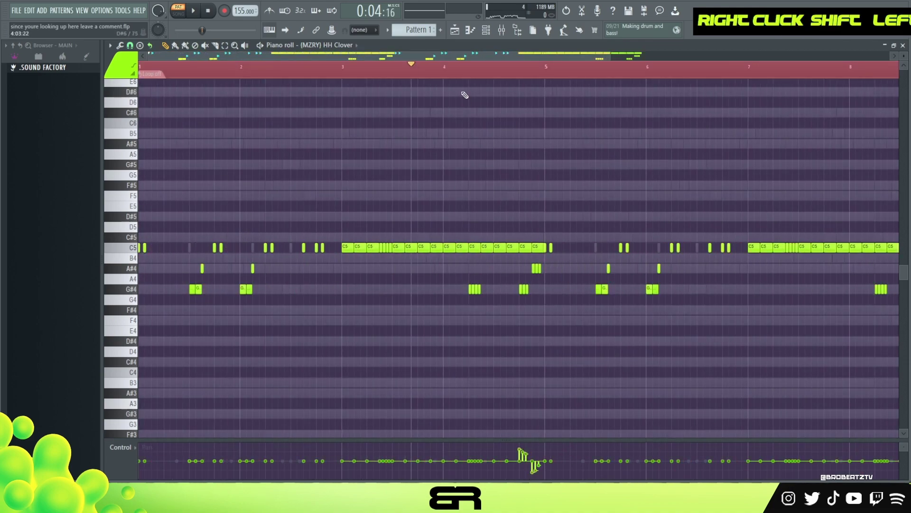
{"action": "double_click", "coordinate": [430, 75]}
Open the SN Shanx 2 channel's piano roll, place a C5 snare on step 15 of bar 1 and start playback.
{"action": "key", "text": "F6"}
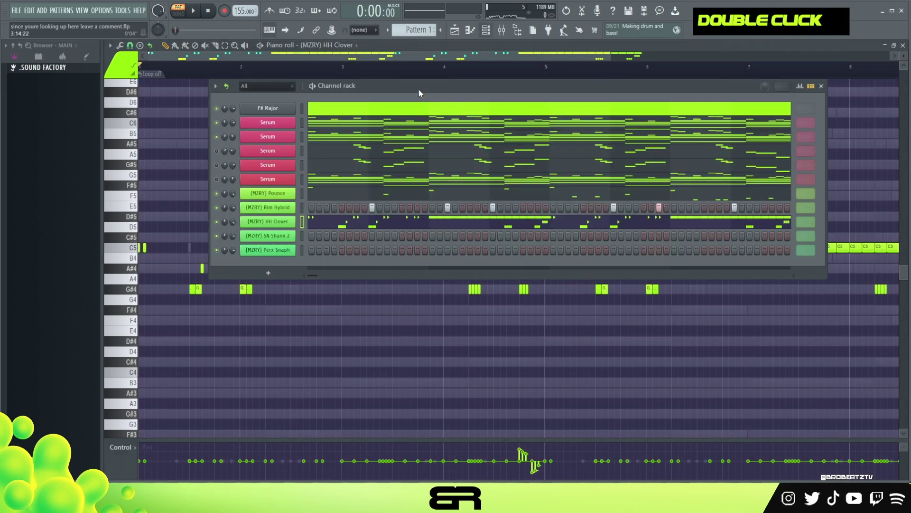
{"action": "right_click", "coordinate": [302, 235]}
{"action": "left_click", "coordinate": [338, 237]}
{"action": "scroll", "coordinate": [180, 64], "scroll_direction": "up", "scroll_amount": 2}
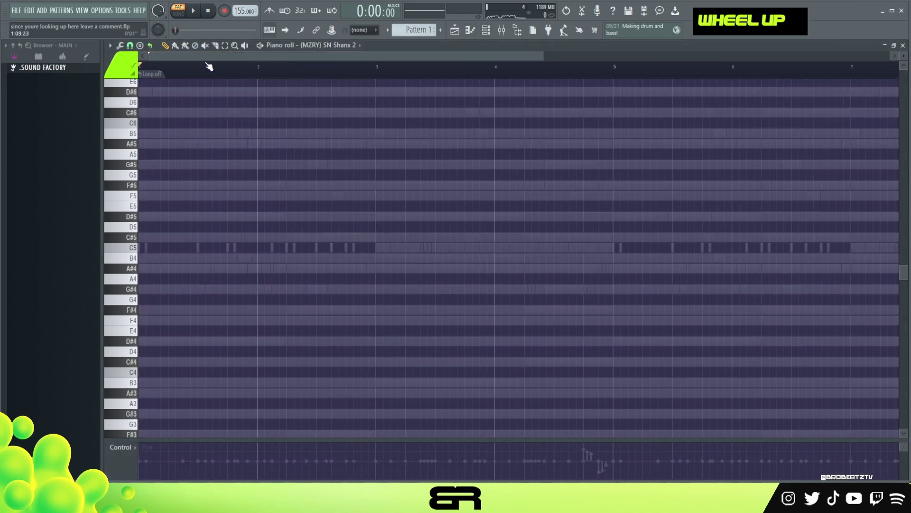
{"action": "scroll", "coordinate": [209, 66], "scroll_direction": "down", "scroll_amount": 2}
{"action": "key", "text": "space"}
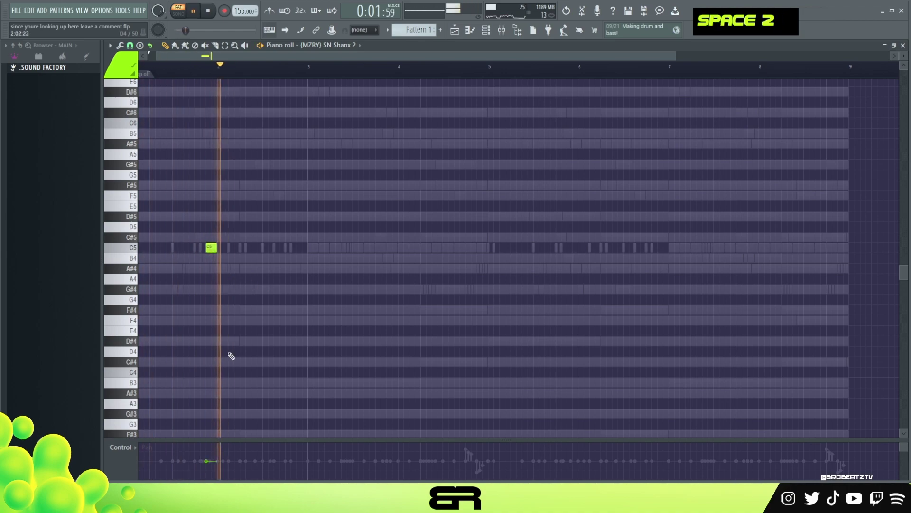
Show note velocity in the control lane and add C5 snares on steps 7 and 9 of bar 2.
{"action": "left_click", "coordinate": [121, 447]}
{"action": "left_click", "coordinate": [142, 465]}
{"action": "key", "text": "space"}
{"action": "key", "text": "space"}
{"action": "key", "text": "space"}
{"action": "left_click", "coordinate": [267, 247]}
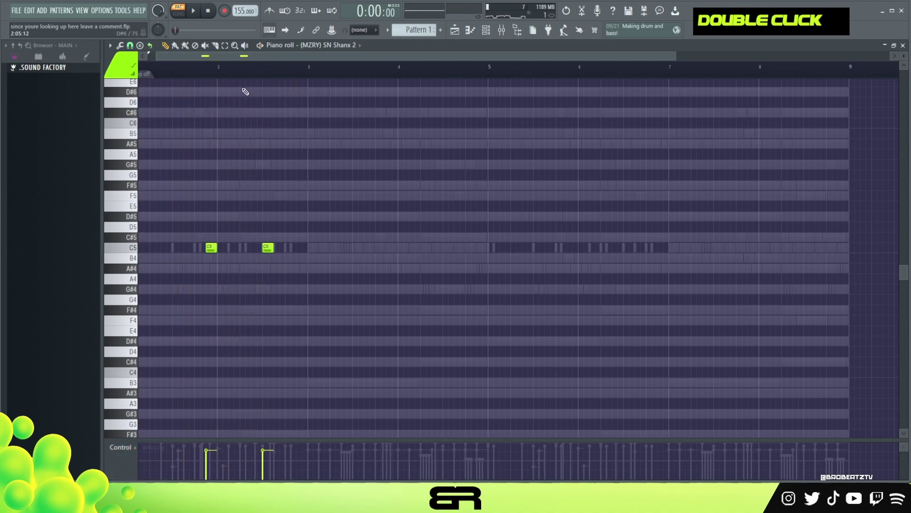
{"action": "scroll", "coordinate": [248, 66], "scroll_direction": "up", "scroll_amount": 2}
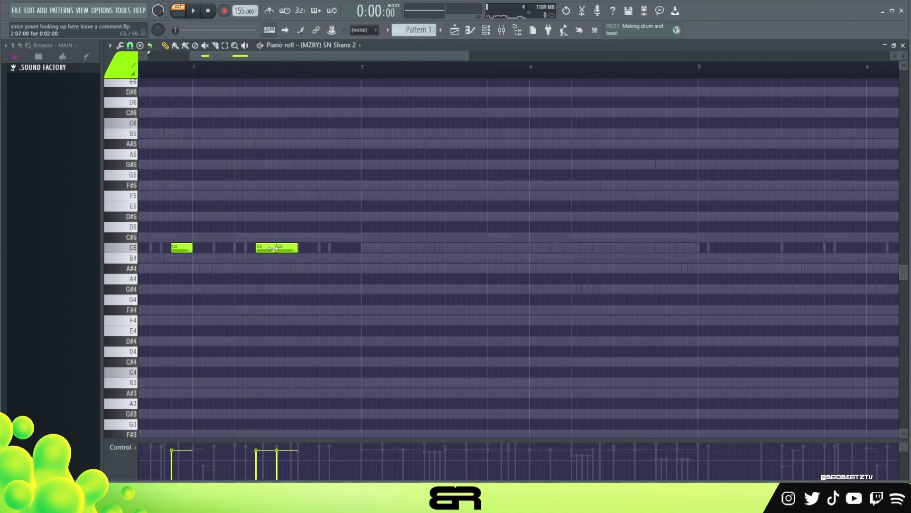
Chop the snare on step 7 of bar 2 into four slices with rising velocities and play it back.
{"action": "left_click_drag", "start_coordinate": [246, 244], "coordinate": [275, 254]}
{"action": "key", "text": "space"}
{"action": "key", "text": "space"}
{"action": "key", "text": "space"}
{"action": "left_click_drag", "start_coordinate": [284, 462], "coordinate": [240, 465]}
{"action": "key", "text": "space"}
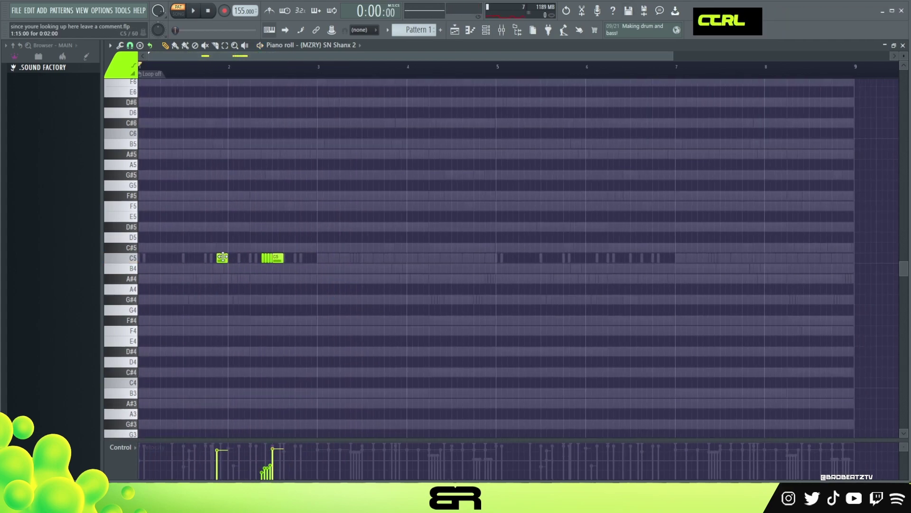
Try out snare positions around bars 3 and 4 during playback, and place a C5 snare on step 3 of bar 4.
{"action": "key", "text": "shift+space"}
{"action": "left_click_drag", "start_coordinate": [390, 260], "coordinate": [413, 261]}
{"action": "key", "text": "ctrl+a"}
{"action": "key", "text": "space"}
{"action": "key", "text": "space"}
{"action": "key", "text": "ctrl+z"}
{"action": "right_click", "coordinate": [403, 260]}
{"action": "left_click", "coordinate": [424, 260]}
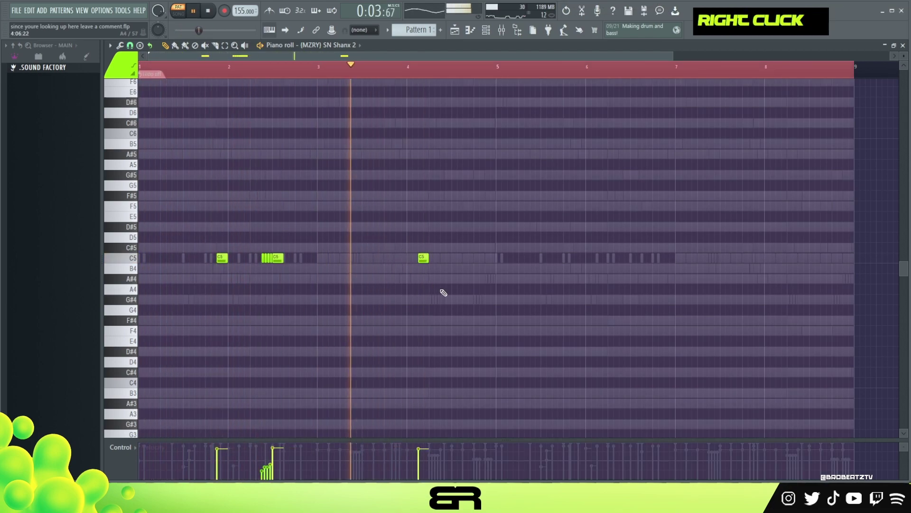
{"action": "key", "text": "space"}
Set the snap to 1/6 beat and place a very short B4 snare on step 7 of bar 5.
{"action": "left_click", "coordinate": [120, 45]}
{"action": "left_click", "coordinate": [130, 47]}
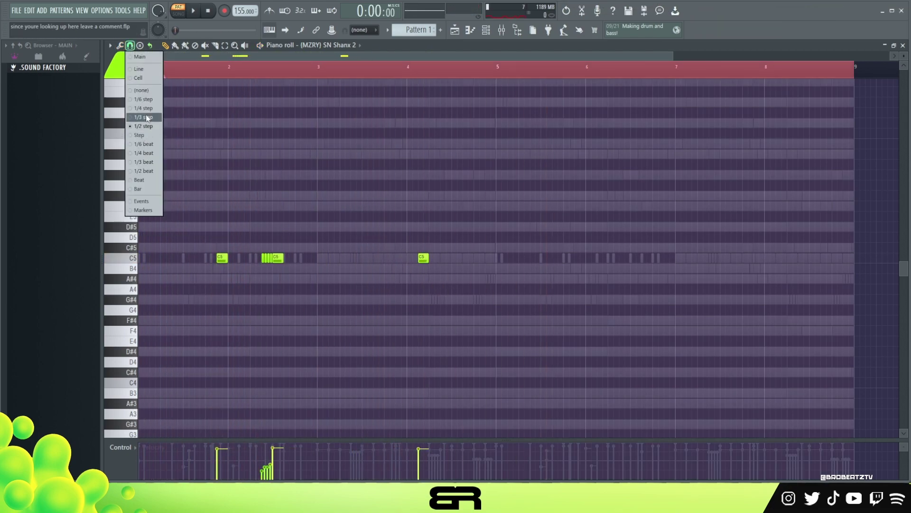
{"action": "left_click", "coordinate": [147, 146]}
{"action": "scroll", "coordinate": [553, 71], "scroll_direction": "up", "scroll_amount": 5}
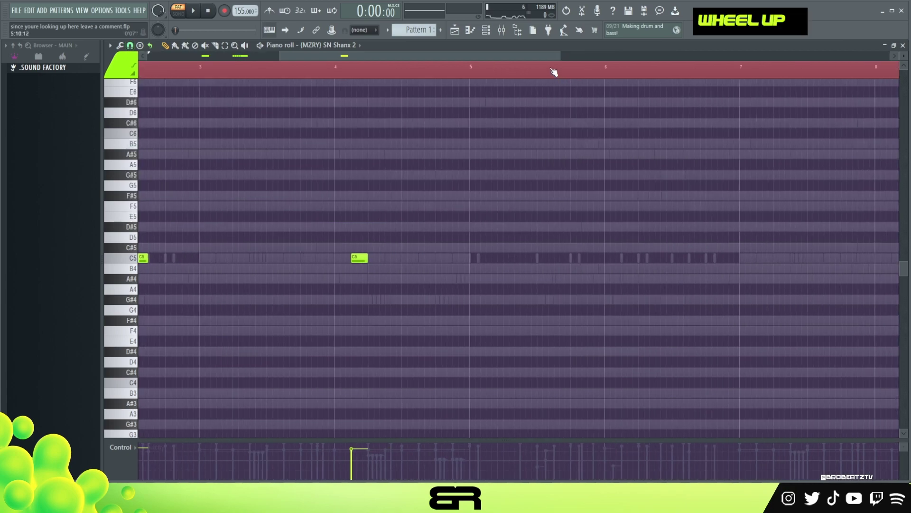
{"action": "left_click_drag", "start_coordinate": [517, 269], "coordinate": [498, 272]}
{"action": "left_click", "coordinate": [496, 270], "text": "alt"}
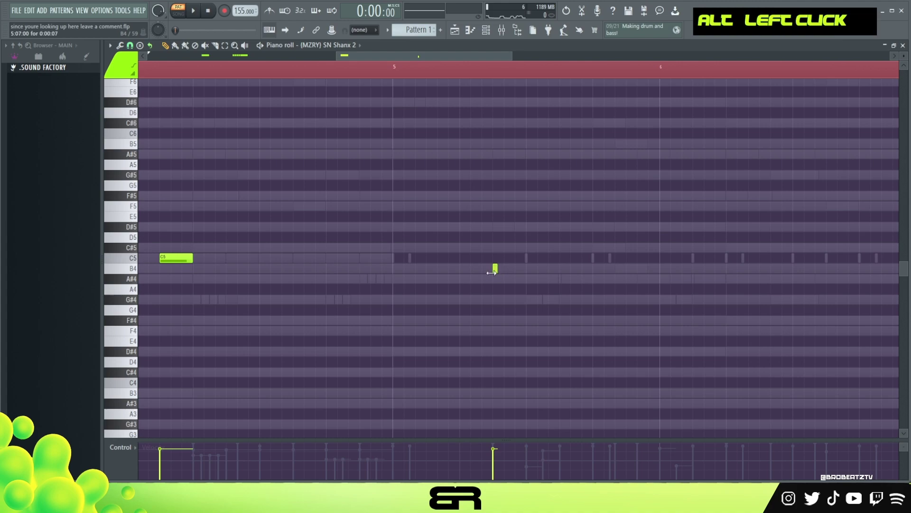
Extend the B4 snare on step 7 of bar 5 into three quick hits with rising velocities.
{"action": "left_click", "coordinate": [515, 270]}
{"action": "left_click_drag", "start_coordinate": [529, 269], "coordinate": [475, 286]}
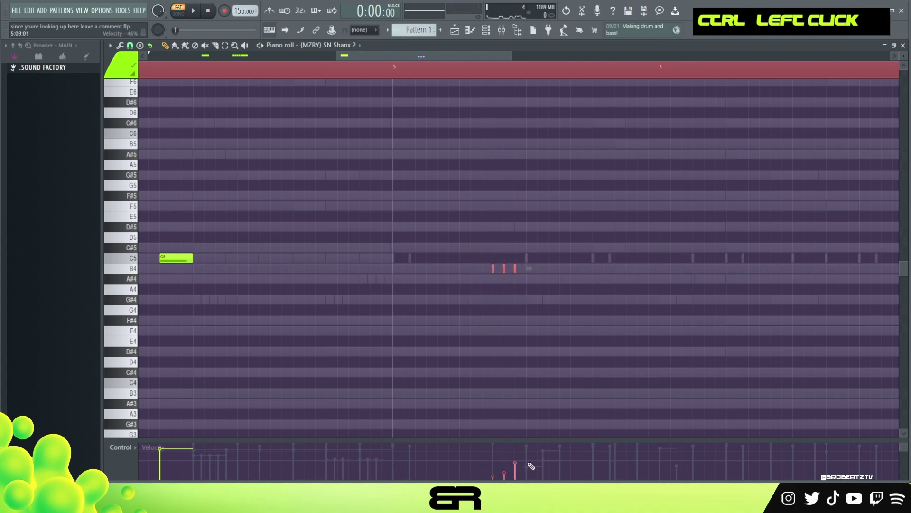
{"action": "right_click", "coordinate": [571, 343]}
Clone the third B4 snare to steps 11 and 13 of bar 5 and step 3 of bar 6, then raise the clones' velocities.
{"action": "left_click", "coordinate": [516, 273], "text": "ctrl"}
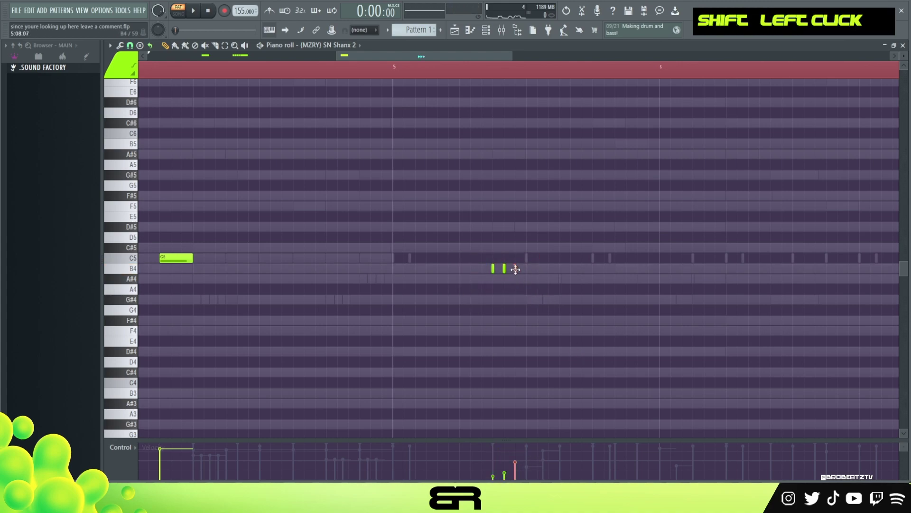
{"action": "mouse_move", "coordinate": [455, 255]}
{"action": "left_mouse_down"}
{"action": "mouse_move", "coordinate": [524, 277]}
{"action": "mouse_move", "coordinate": [596, 274]}
{"action": "left_mouse_up"}
{"action": "right_click", "coordinate": [569, 278]}
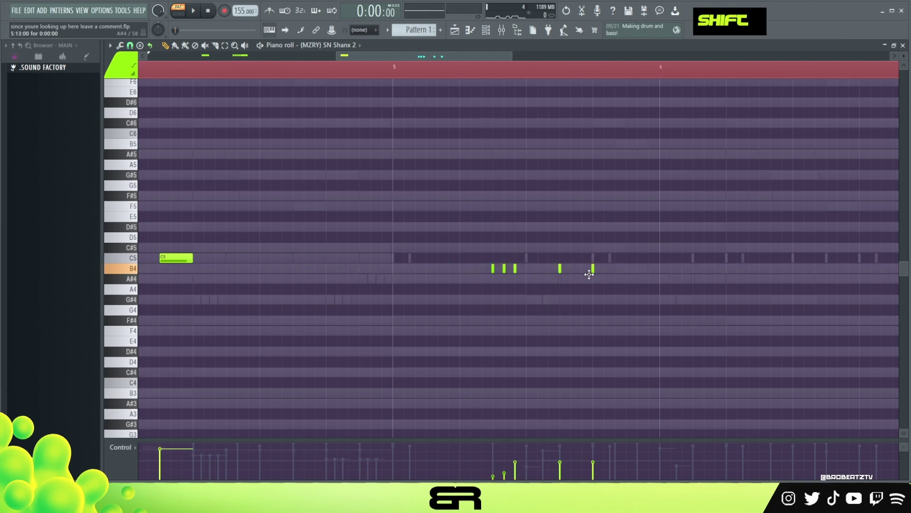
{"action": "left_click_drag", "start_coordinate": [712, 259], "coordinate": [546, 285]}
{"action": "scroll", "coordinate": [594, 370], "scroll_direction": "up", "scroll_amount": 8}
{"action": "right_click", "coordinate": [595, 370]}
Play the pattern from late in bar 4 to check the new B4 snares.
{"action": "left_click", "coordinate": [328, 66]}
{"action": "key", "text": "space"}
{"action": "left_click_drag", "start_coordinate": [477, 257], "coordinate": [528, 279]}
{"action": "key", "text": "space"}
{"action": "key", "text": "space"}
{"action": "right_click", "coordinate": [628, 309], "text": "ctrl"}
{"action": "key", "text": "space"}
Try to copy the chopped C5 snare roll from bar 2 into bar 7 during playback.
{"action": "left_click_drag", "start_coordinate": [256, 246], "coordinate": [291, 262]}
{"action": "left_click_drag", "start_coordinate": [281, 255], "coordinate": [718, 265]}
{"action": "scroll", "coordinate": [718, 264], "scroll_direction": "up", "scroll_amount": 3}
{"action": "key", "text": "space"}
{"action": "right_click", "coordinate": [702, 289]}
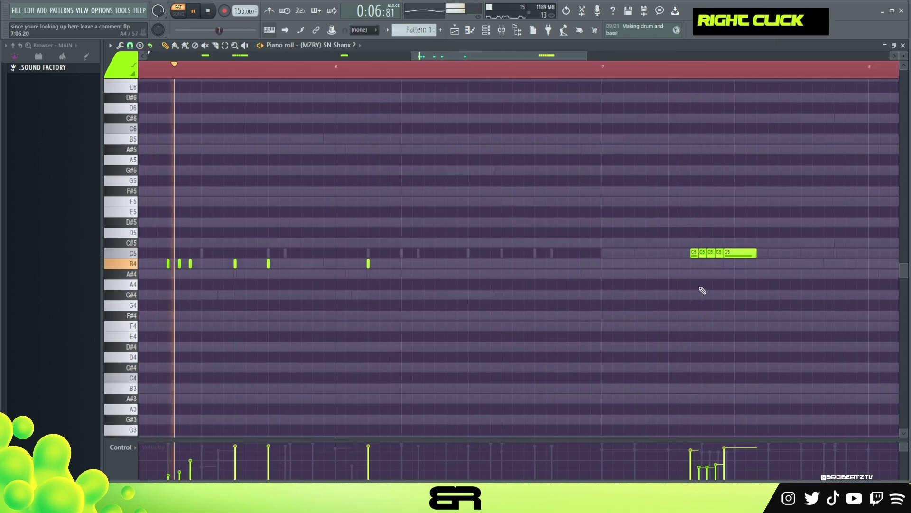
{"action": "key", "text": "space"}
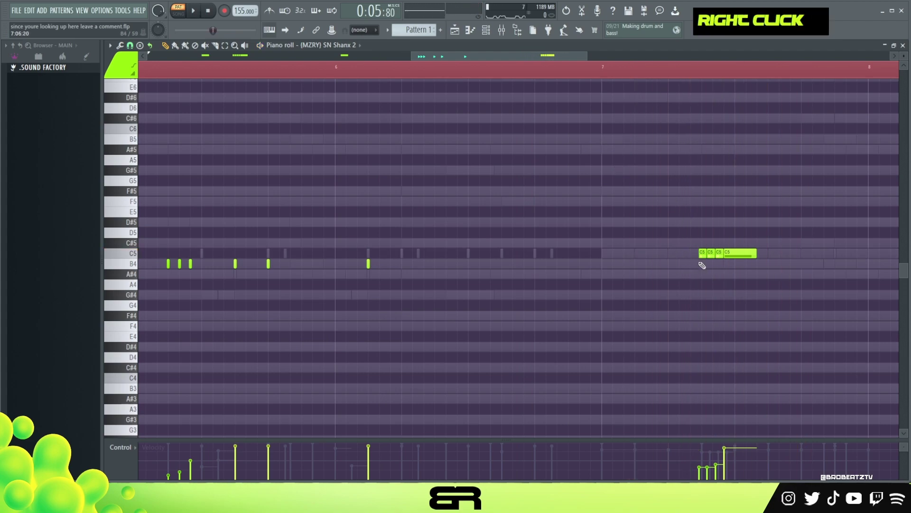
Replace the copied roll with five short C5 snares from step 7 to step 9 of bar 7, the middle three softer.
{"action": "left_click", "coordinate": [130, 46]}
{"action": "left_click", "coordinate": [143, 127]}
{"action": "right_click", "coordinate": [716, 254]}
{"action": "left_click", "coordinate": [736, 254]}
{"action": "left_click", "coordinate": [703, 255]}
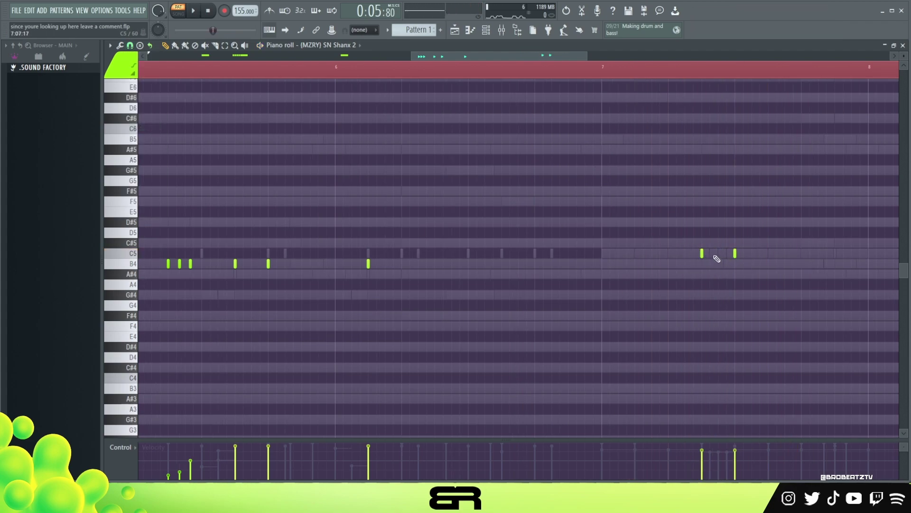
{"action": "scroll", "coordinate": [724, 261], "scroll_direction": "down", "scroll_amount": 6}
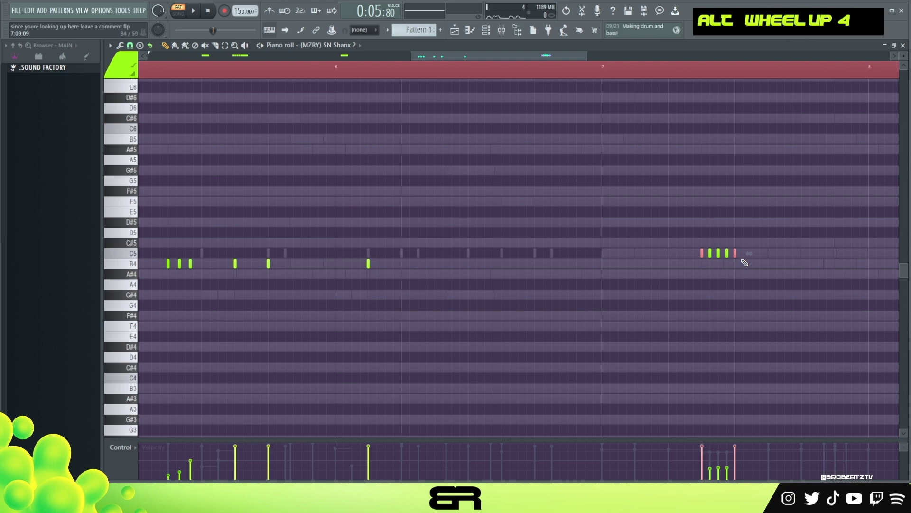
Play the pattern from the middle of bar 6 to check bar 7's snare roll.
{"action": "right_click", "coordinate": [511, 76]}
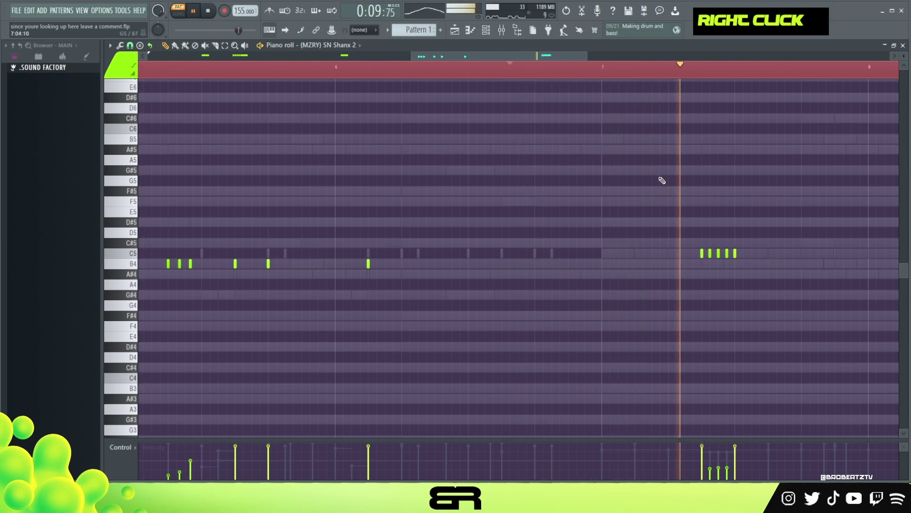
{"action": "key", "text": "space"}
{"action": "scroll", "coordinate": [509, 73], "scroll_direction": "down", "scroll_amount": 4}
{"action": "left_click_drag", "start_coordinate": [524, 57], "coordinate": [565, 59]}
{"action": "right_click", "coordinate": [572, 245]}
{"action": "key", "text": "space"}
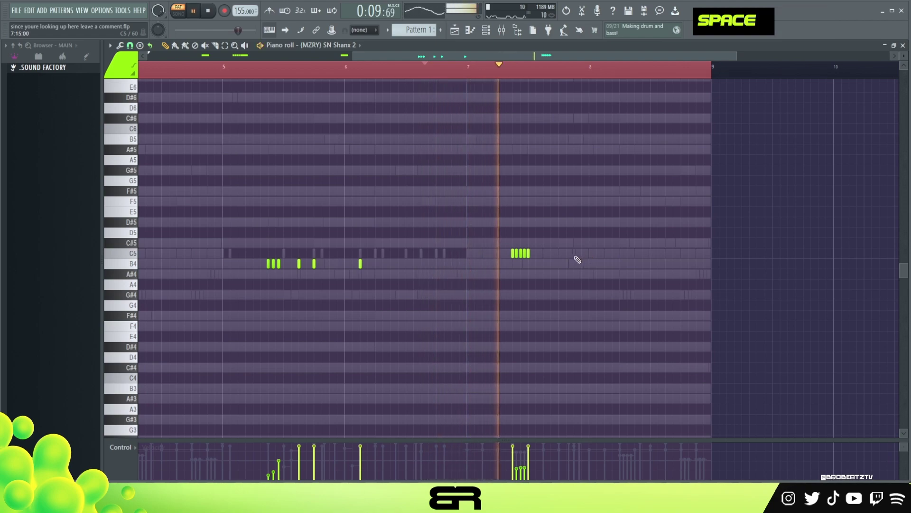
Place short C5 snares on step 15 of bar 7 and step 3 of bar 8, auditioning them during playback.
{"action": "left_click", "coordinate": [575, 253]}
{"action": "left_click", "coordinate": [601, 253]}
{"action": "left_click_drag", "start_coordinate": [514, 260], "coordinate": [526, 251]}
{"action": "key", "text": "space"}
{"action": "key", "text": "space"}
{"action": "right_click", "coordinate": [608, 261]}
{"action": "left_click", "coordinate": [604, 254]}
{"action": "right_click", "coordinate": [605, 255]}
{"action": "right_click", "coordinate": [600, 255]}
{"action": "left_click", "coordinate": [605, 254]}
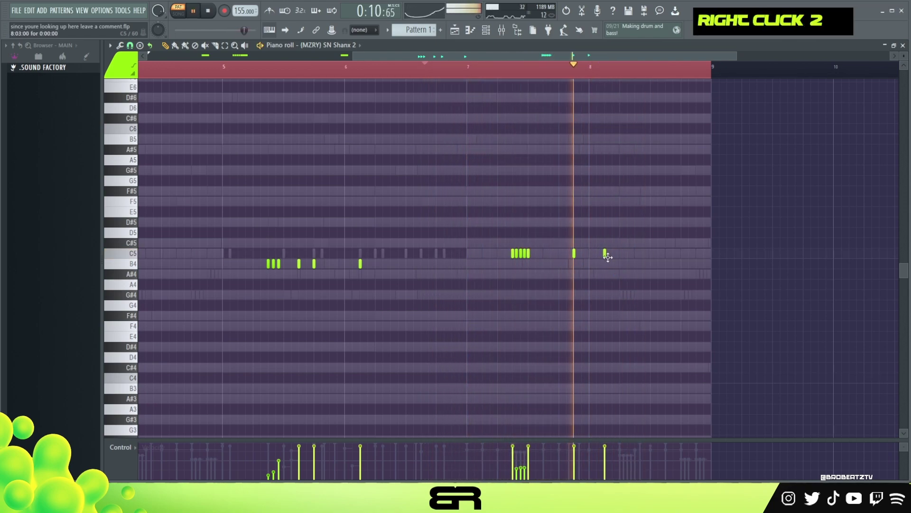
Clone bar 7's five-hit snare roll to step 7 of bar 8 and add a short C5 snare on step 13.
{"action": "left_click_drag", "start_coordinate": [542, 252], "coordinate": [519, 257], "text": "ctrl"}
{"action": "key", "text": "space"}
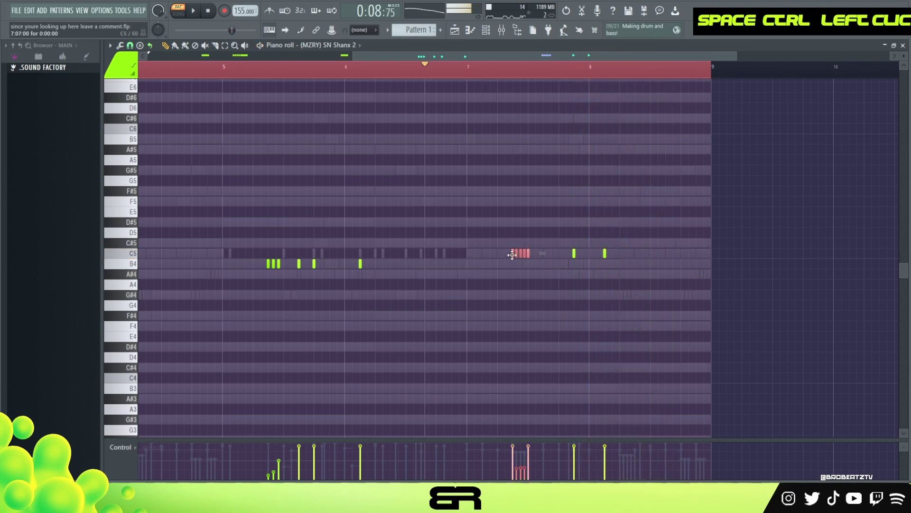
{"action": "key", "text": "space"}
{"action": "left_click_drag", "start_coordinate": [624, 270], "coordinate": [638, 262], "text": "shift"}
{"action": "right_click", "coordinate": [643, 277]}
{"action": "scroll", "coordinate": [640, 279], "scroll_direction": "down", "scroll_amount": 4, "text": "alt"}
{"action": "right_click", "coordinate": [645, 284]}
{"action": "left_click", "coordinate": [680, 254]}
Play the pattern back from bar 7 and from the start to check the snare line.
{"action": "key", "text": "space"}
{"action": "key", "text": "space"}
{"action": "right_click", "coordinate": [688, 330], "text": "ctrl"}
{"action": "right_click", "coordinate": [687, 330], "text": "ctrl"}
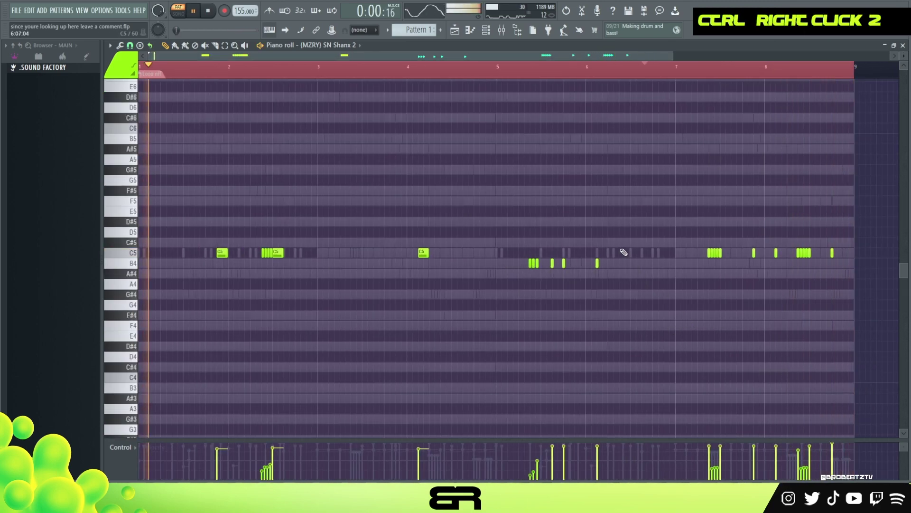
{"action": "key", "text": "space"}
{"action": "left_click_drag", "start_coordinate": [807, 242], "coordinate": [818, 254], "text": "ctrl"}
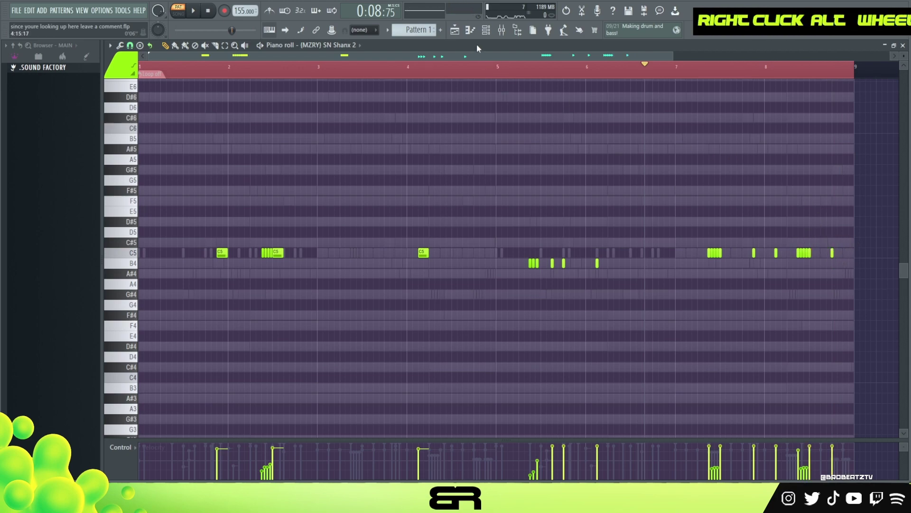
Place Perx Snaph hits on step 7 of bars 1 and 3 and step 5 of bars 2 and 4 in the channel rack.
{"action": "left_click", "coordinate": [470, 30]}
{"action": "left_click", "coordinate": [486, 31]}
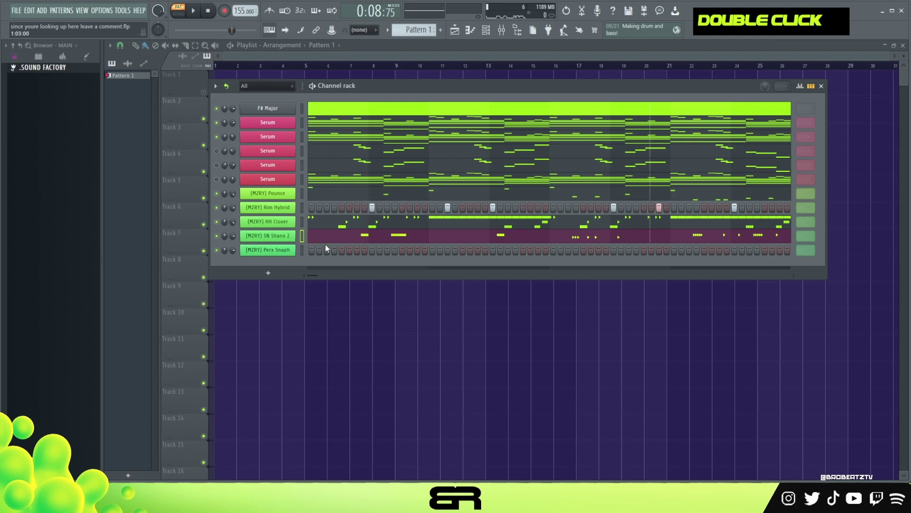
{"action": "left_click", "coordinate": [357, 250]}
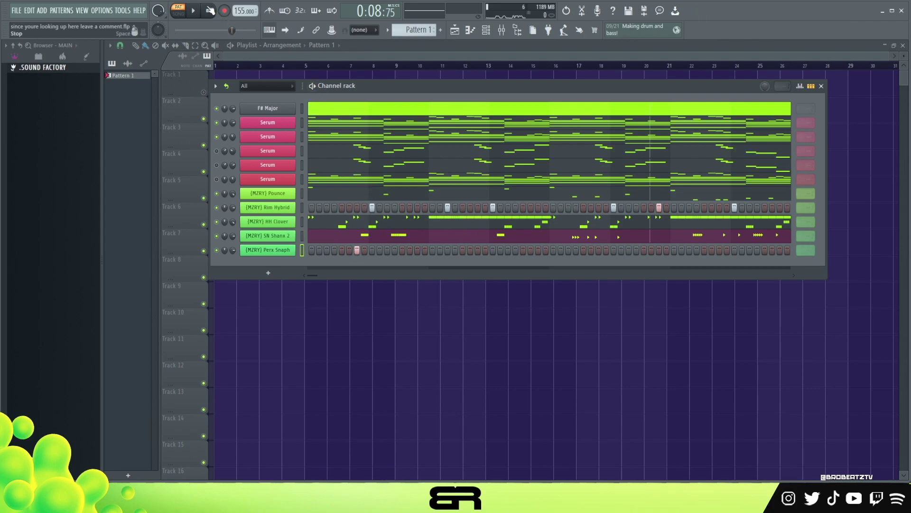
{"action": "key", "text": "space"}
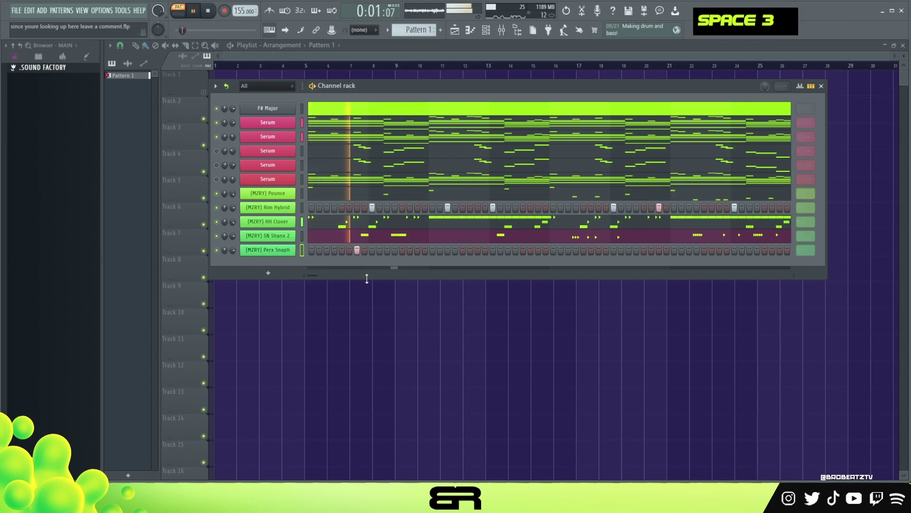
{"action": "left_click", "coordinate": [704, 250]}
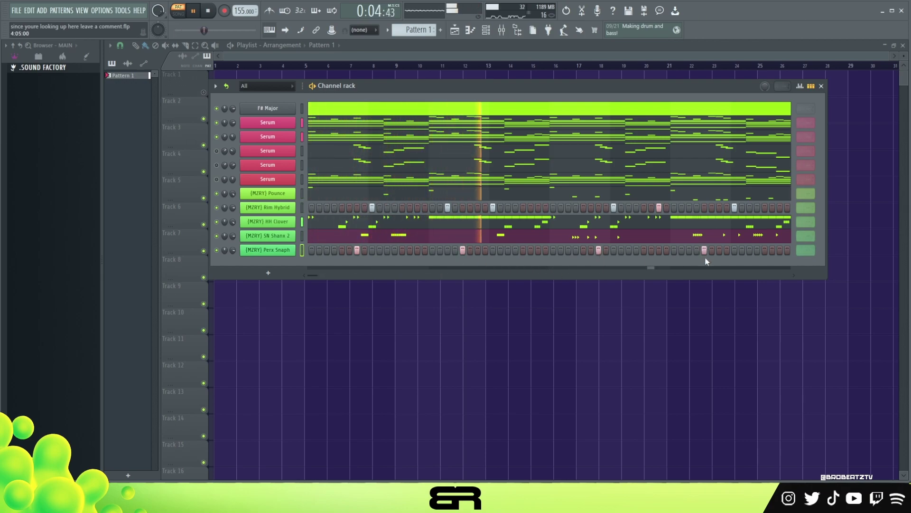
{"action": "key", "text": "space"}
Save the project and set the Perx Snaph channel to loop at 64 steps.
{"action": "key", "text": "ctrl+s"}
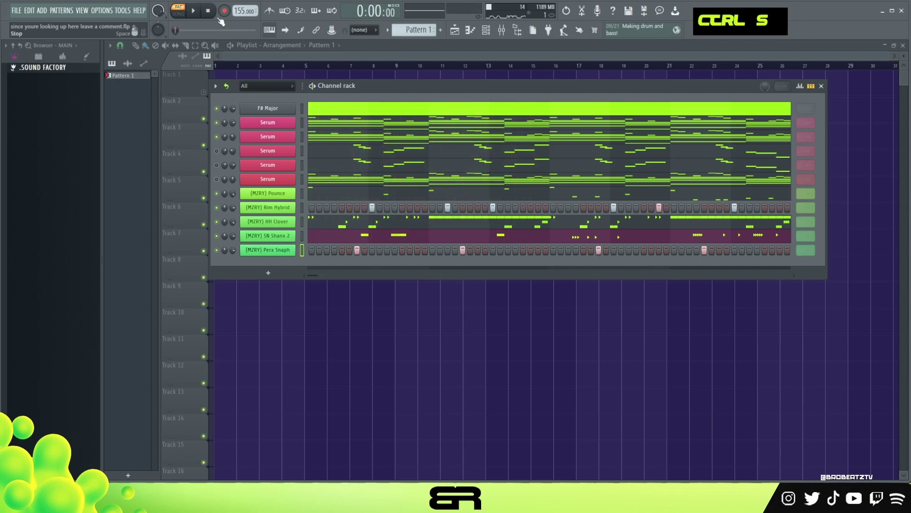
{"action": "double_click", "coordinate": [211, 13]}
{"action": "right_click", "coordinate": [805, 251]}
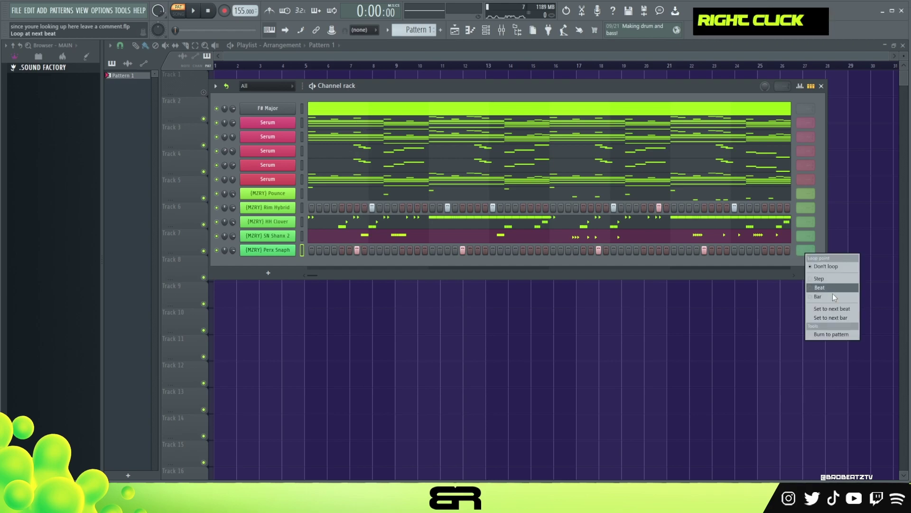
{"action": "left_click", "coordinate": [834, 288]}
Select all Perx Snaph notes in the channel's piano roll and duplicate them.
{"action": "right_click", "coordinate": [268, 250]}
{"action": "left_click", "coordinate": [285, 257]}
{"action": "key", "text": "ctrl+a"}
{"action": "left_click_drag", "start_coordinate": [497, 73], "coordinate": [58, 101]}
{"action": "left_click", "coordinate": [129, 46]}
{"action": "left_click", "coordinate": [141, 201]}
{"action": "key", "text": "ctrl+b"}
Open the Rim Hybrid piano roll, clear the time selection and play the pattern with the channel rack showing.
{"action": "key", "text": "F6"}
{"action": "left_click", "coordinate": [409, 237]}
{"action": "left_click", "coordinate": [486, 30]}
{"action": "right_click", "coordinate": [267, 207]}
{"action": "left_click", "coordinate": [284, 214]}
{"action": "double_click", "coordinate": [544, 69]}
{"action": "key", "text": "space"}
{"action": "left_click", "coordinate": [487, 31]}
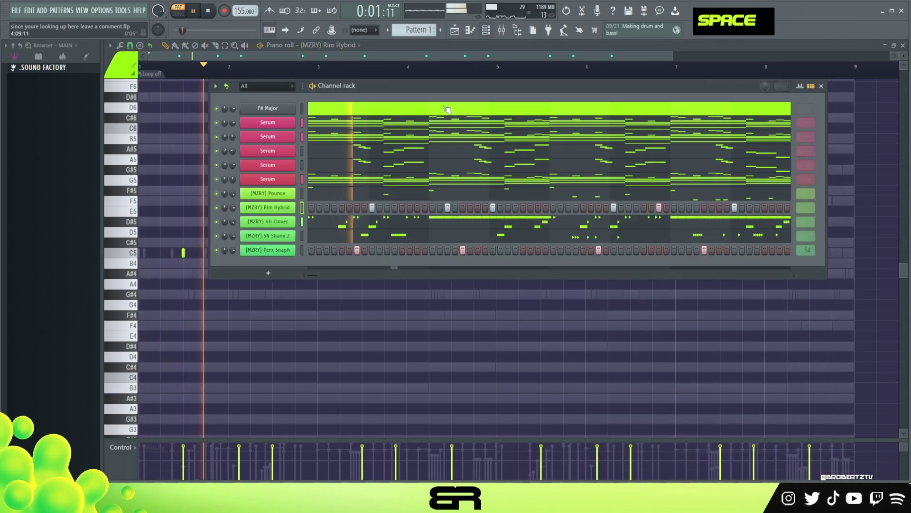